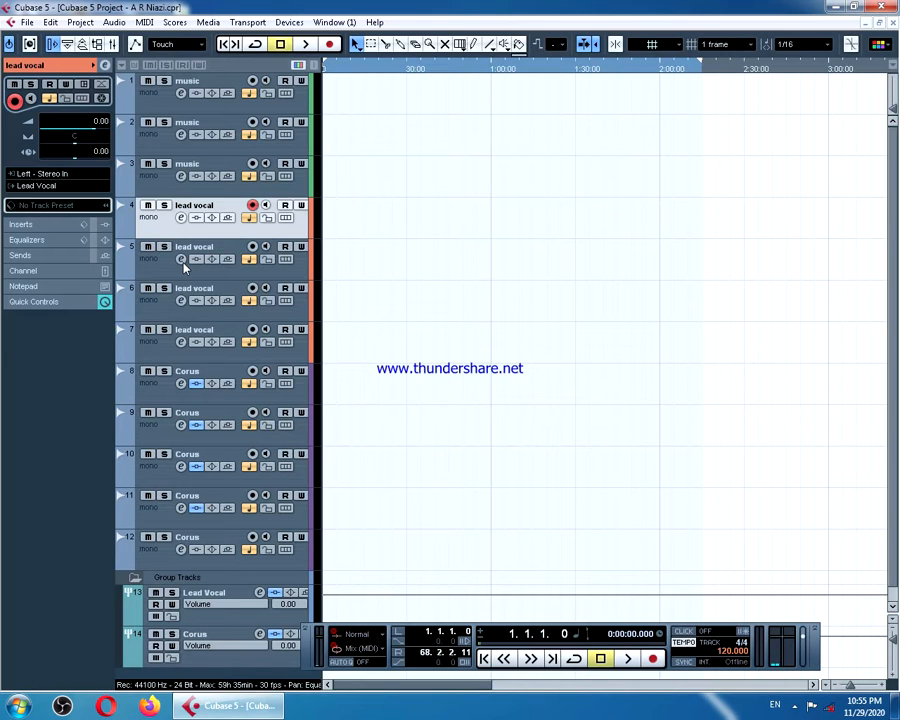
# - Import the MP3 file named audio from the Desktop onto lead vocal track 4 with all import options left off
pyautogui.click(26, 22)
pyautogui.moveTo(35, 256)
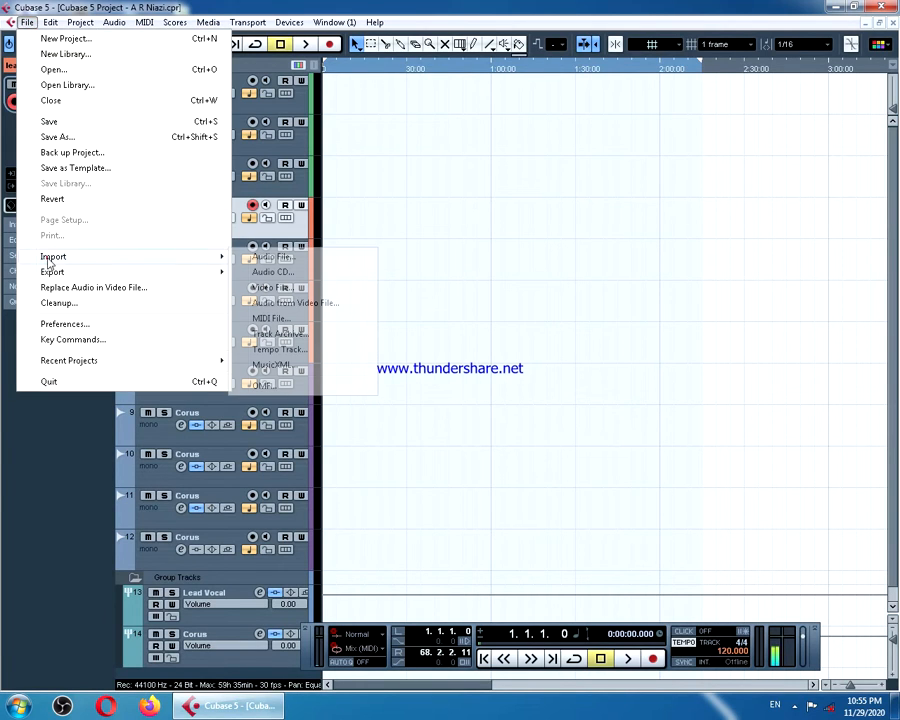
pyautogui.click(309, 257)
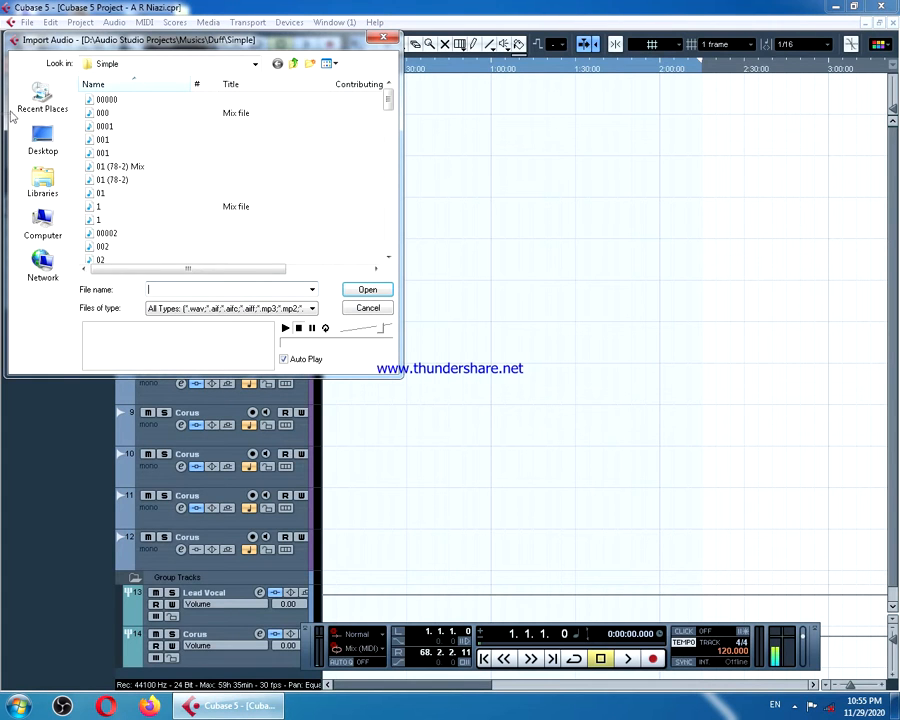
pyautogui.click(43, 140)
pyautogui.moveTo(390, 136); pyautogui.dragTo(387, 110)
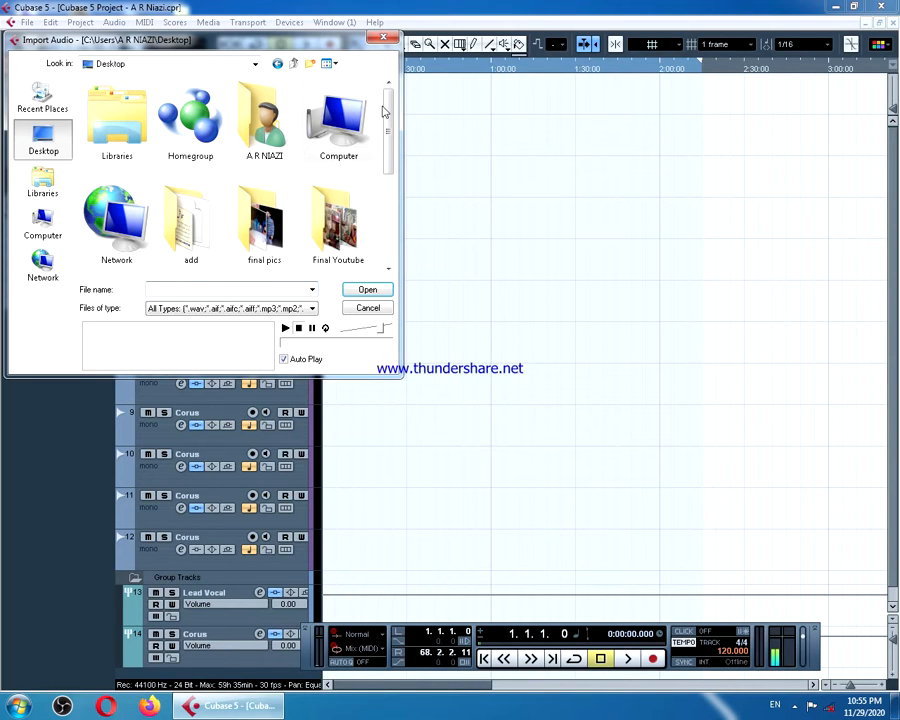
pyautogui.moveTo(387, 112); pyautogui.dragTo(397, 204)
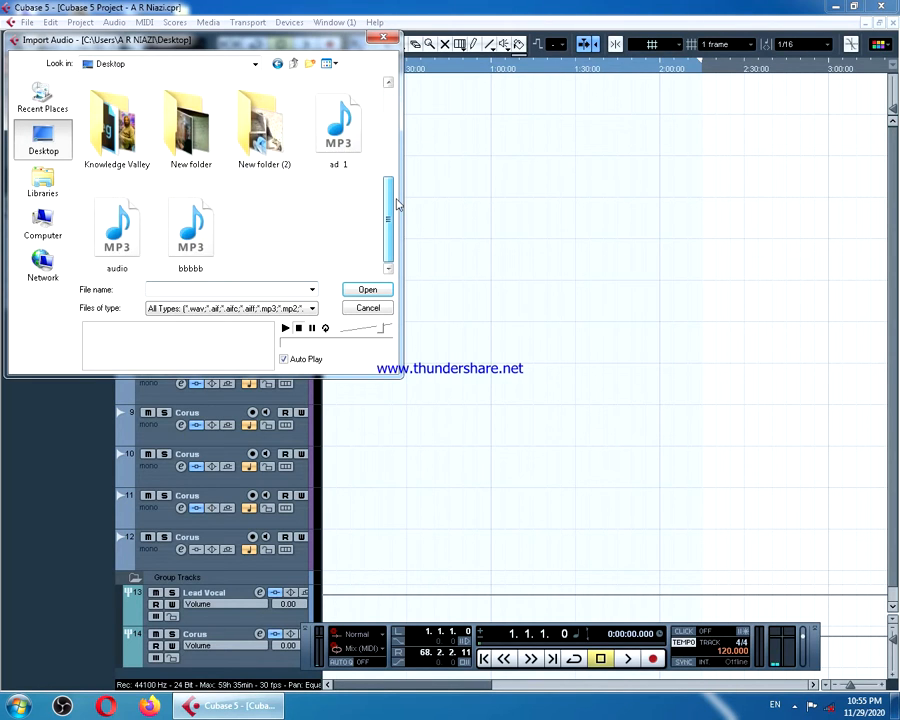
pyautogui.click(107, 254)
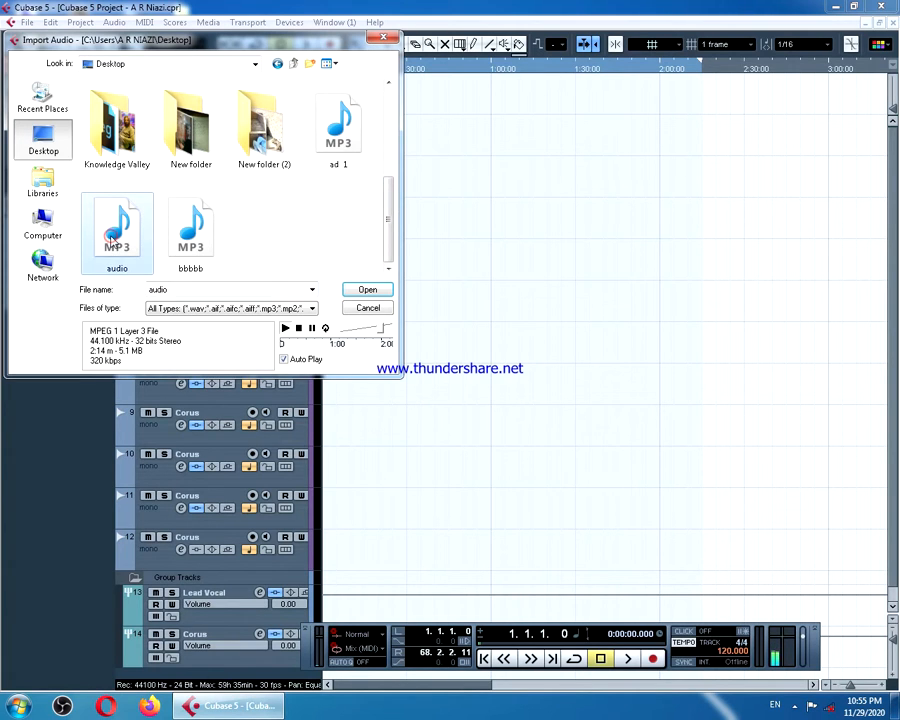
pyautogui.click(367, 290)
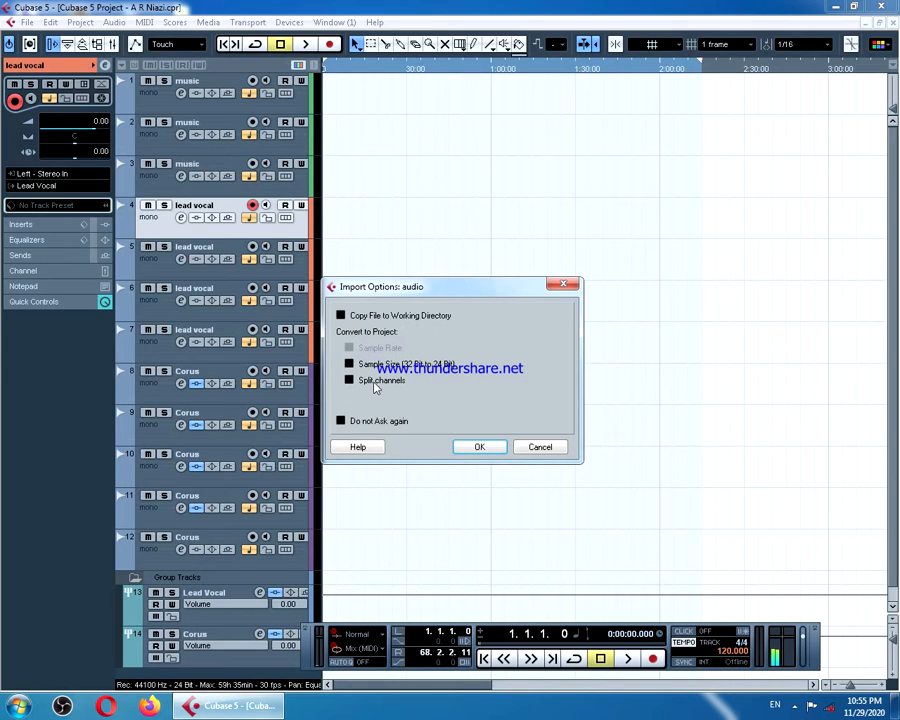
pyautogui.click(478, 450)
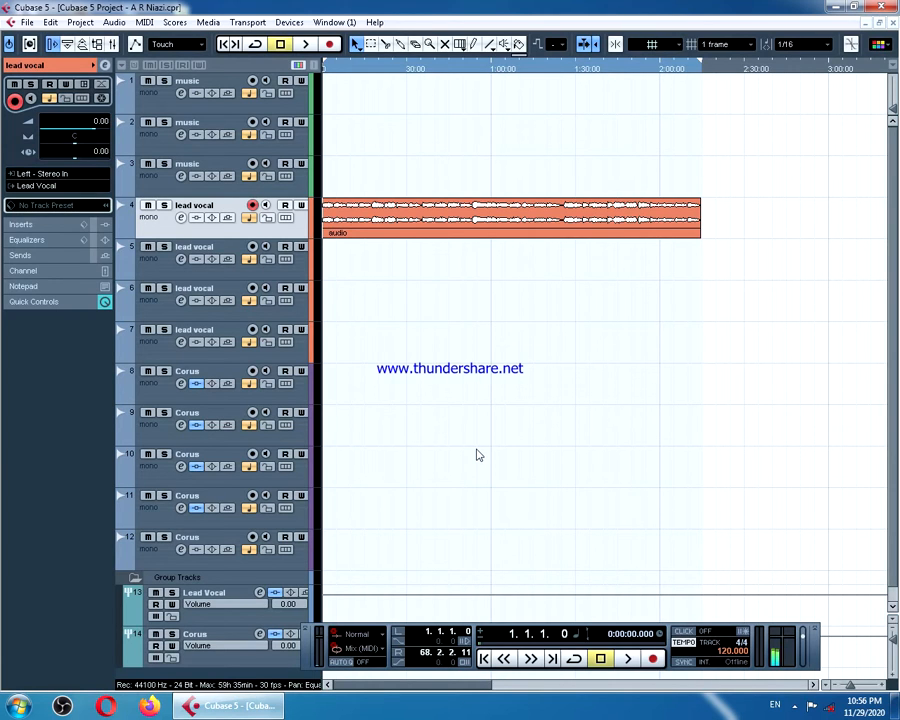
# - Route the output of lead vocal track 4 to Stereo Out and play back the opening of the imported clip
pyautogui.press('h')
pyautogui.press('h')
pyautogui.press('h')
pyautogui.press('h')
pyautogui.press('h')
pyautogui.press('h')
pyautogui.press('h')
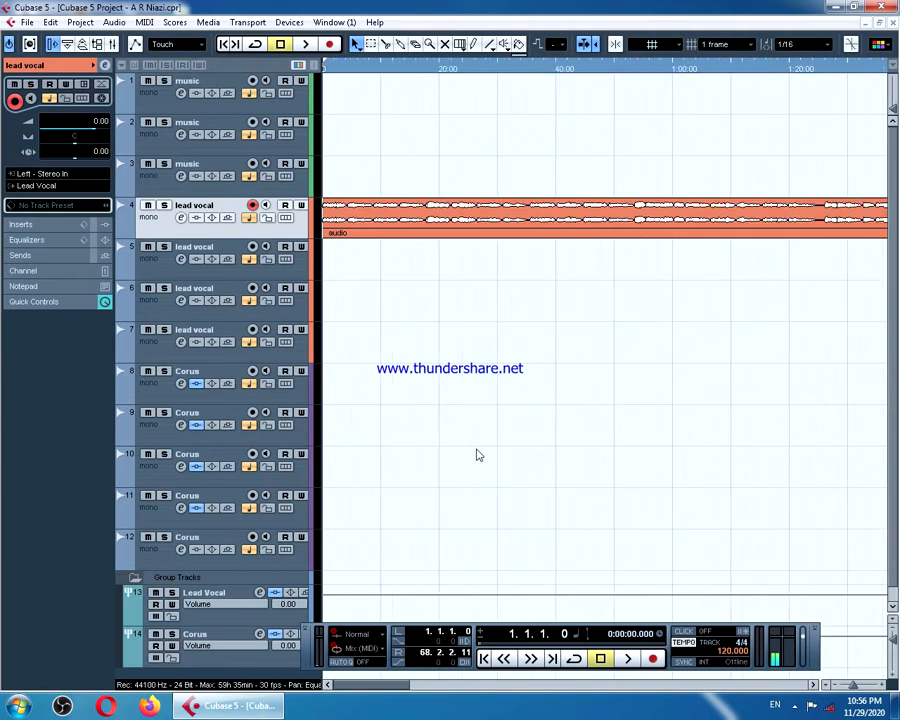
pyautogui.press('g')
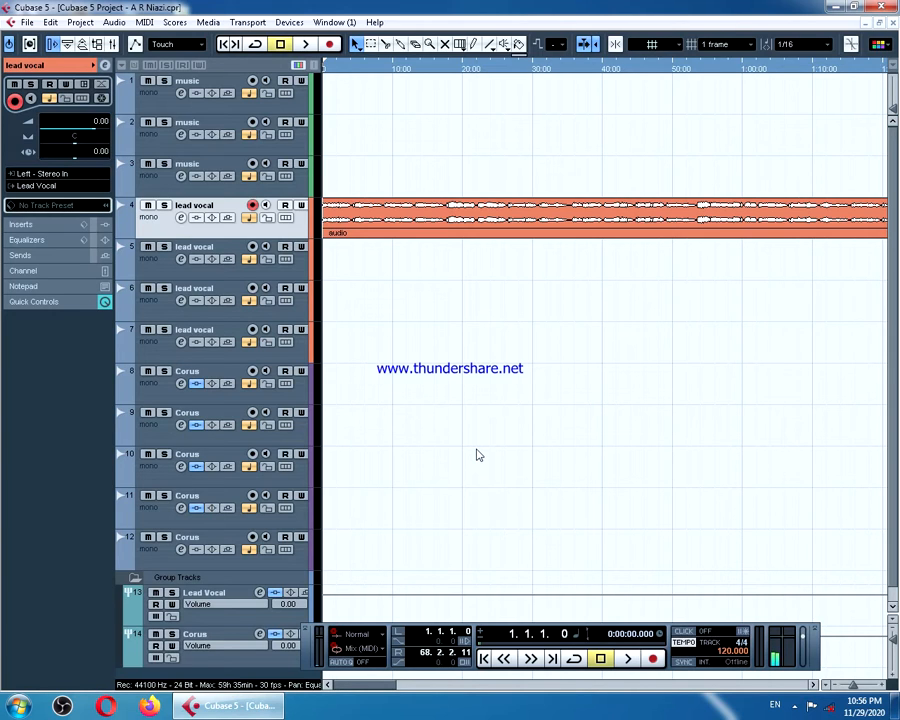
pyautogui.click(38, 185)
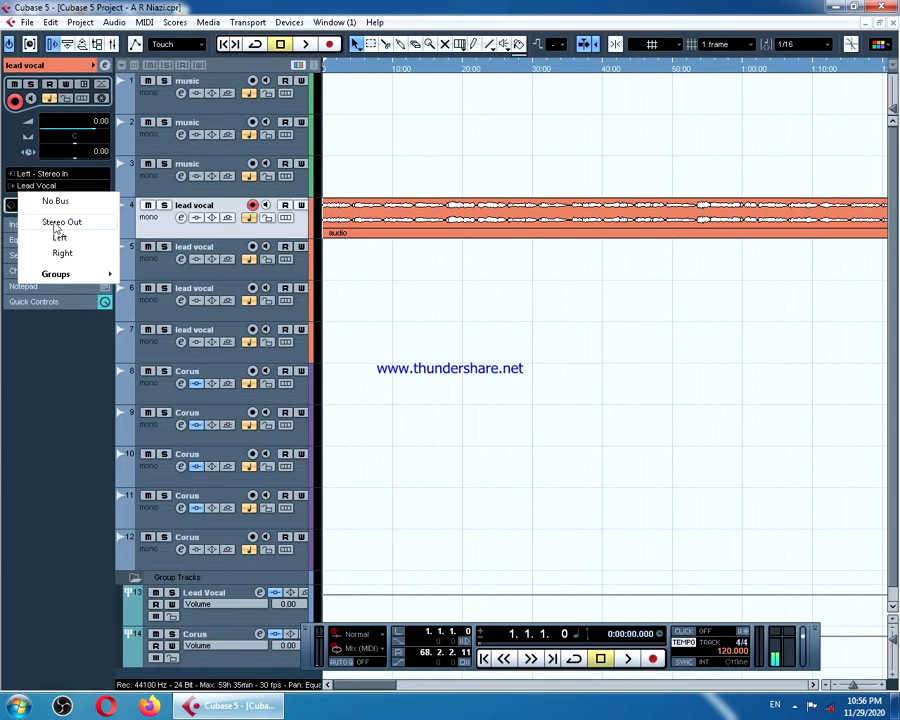
pyautogui.click(58, 222)
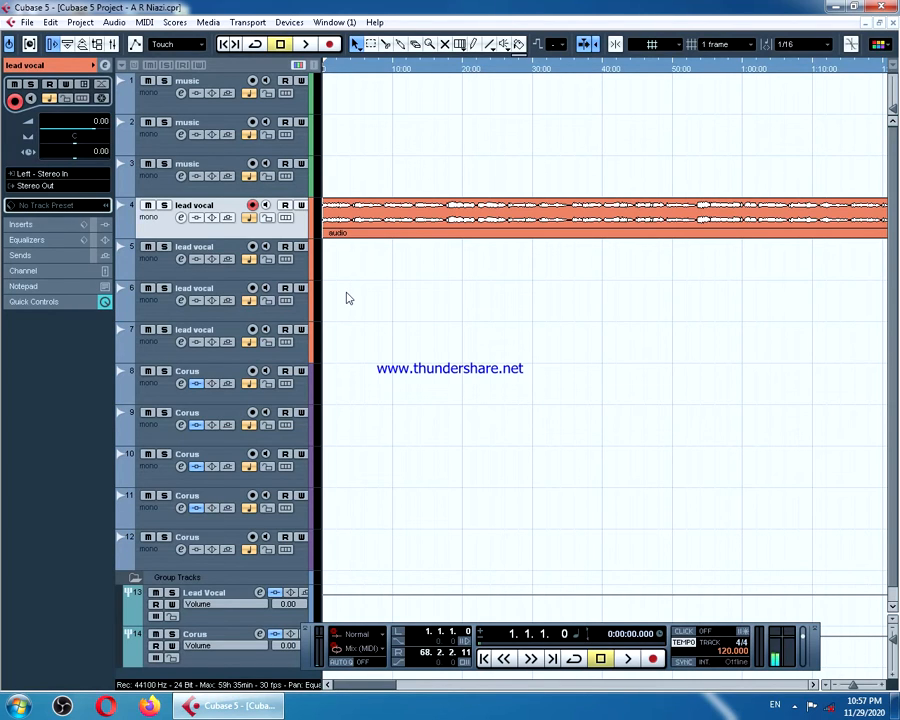
pyautogui.press('space')
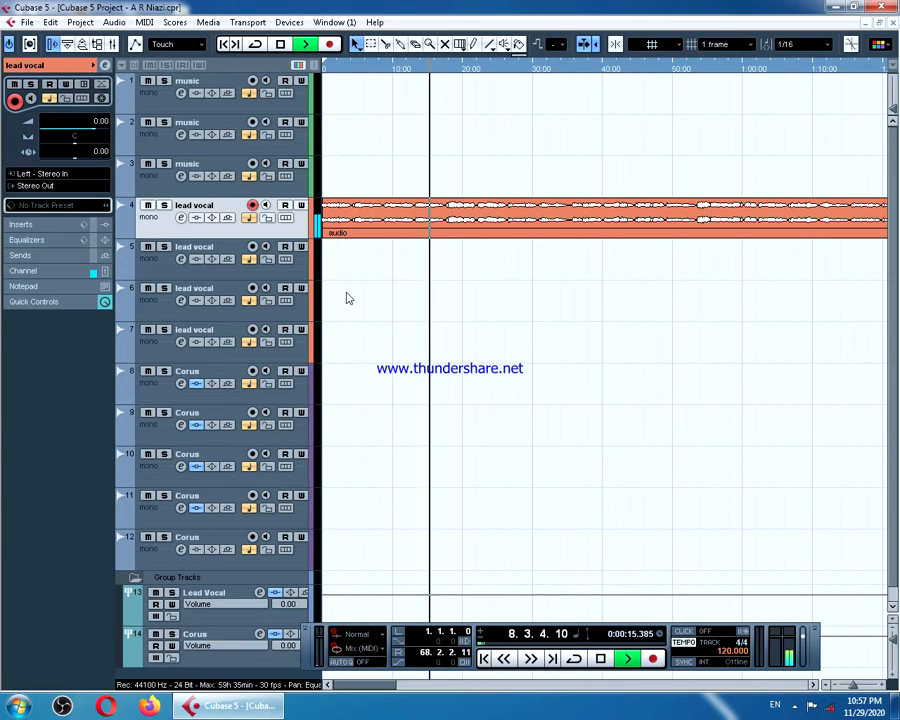
pyautogui.press('space')
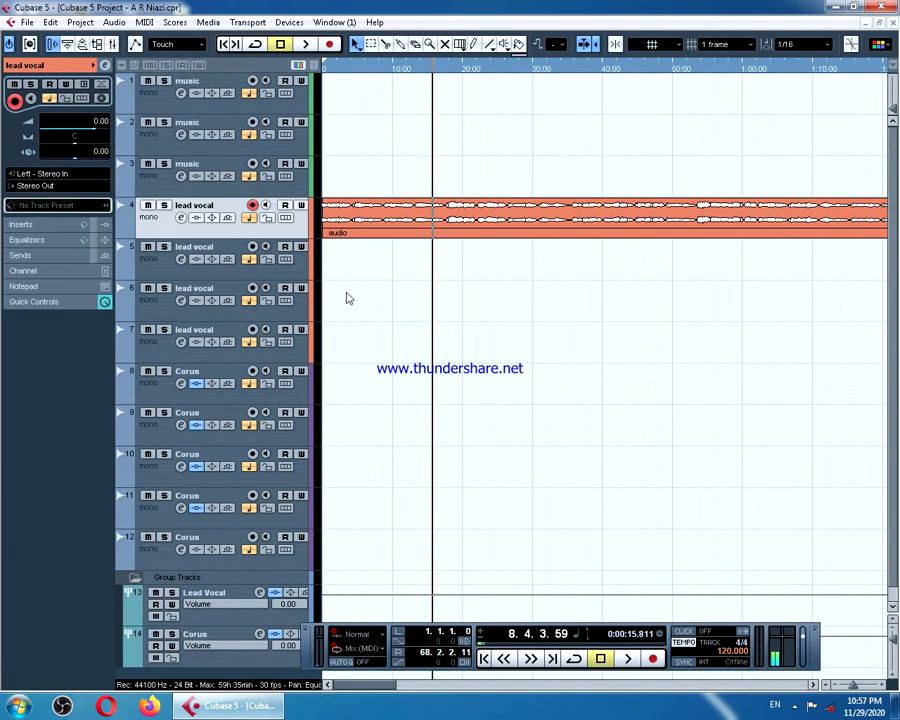
# - Route the output of track 4 to the Lead Vocal group and play the clip from the project start to the end of its intro
pyautogui.click(65, 186)
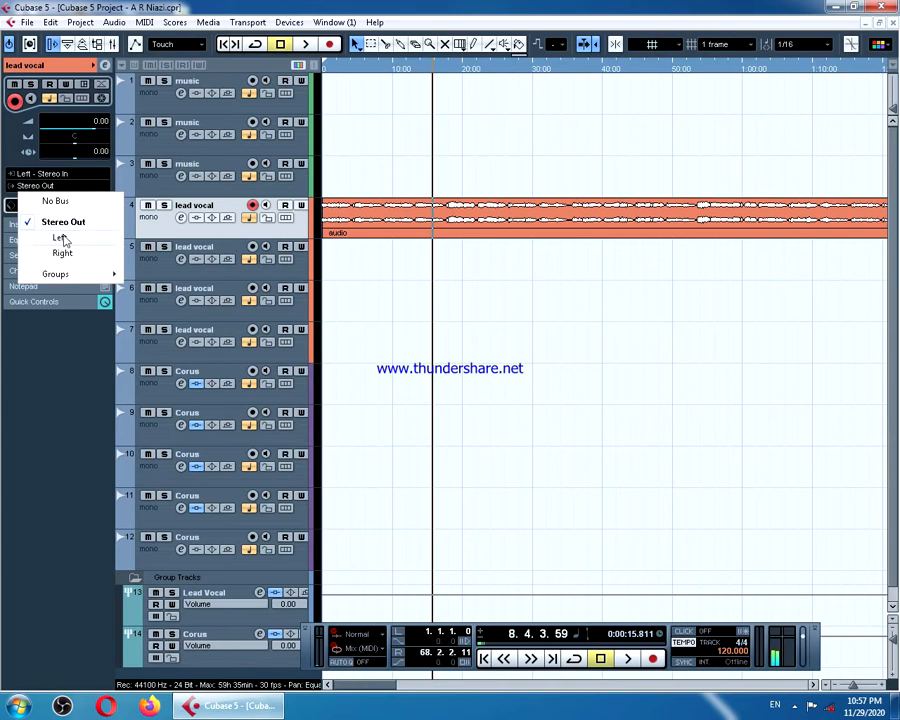
pyautogui.moveTo(60, 274)
pyautogui.click(152, 268)
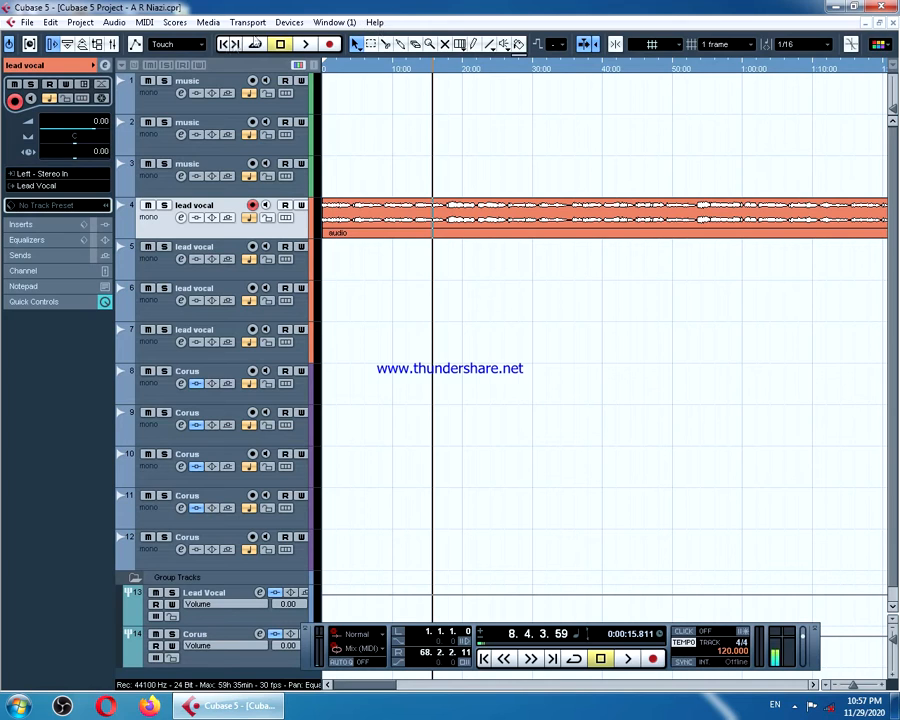
pyautogui.click(227, 45)
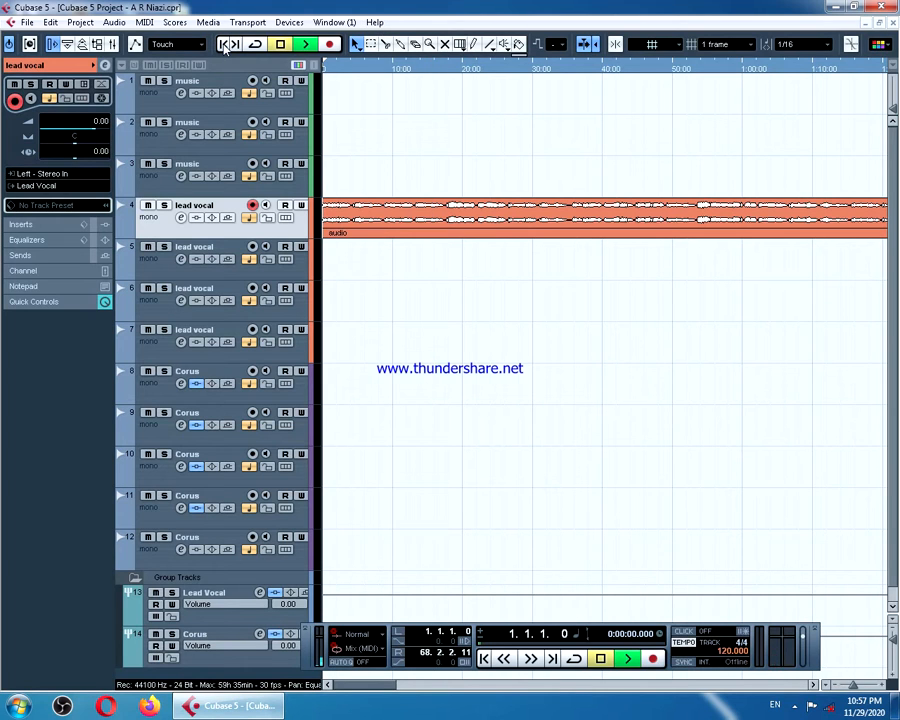
pyautogui.press('space')
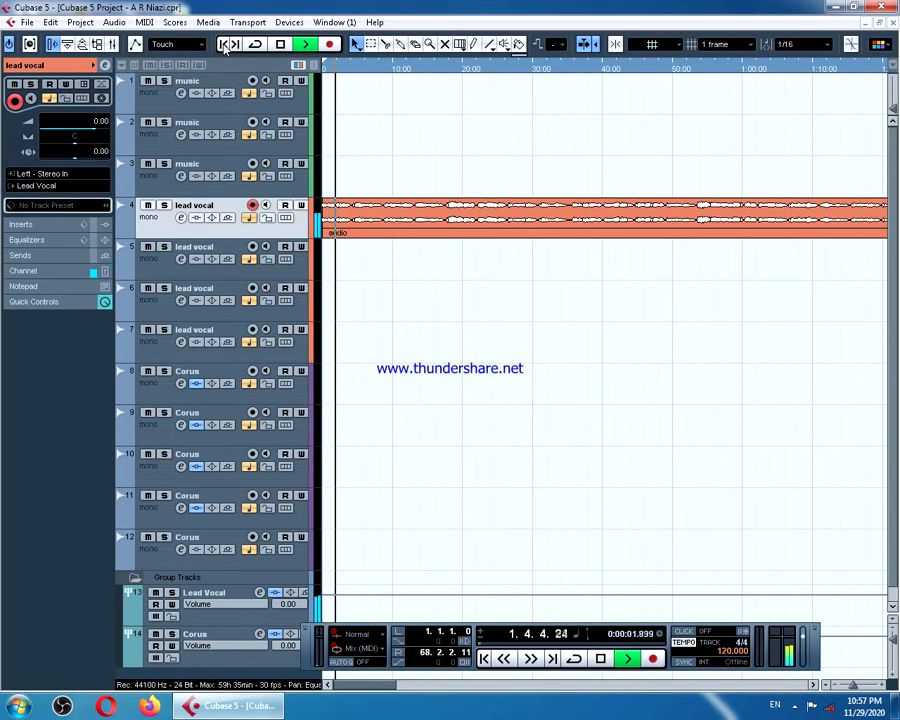
pyautogui.press('h')
pyautogui.press('h')
pyautogui.press('h')
pyautogui.press('h')
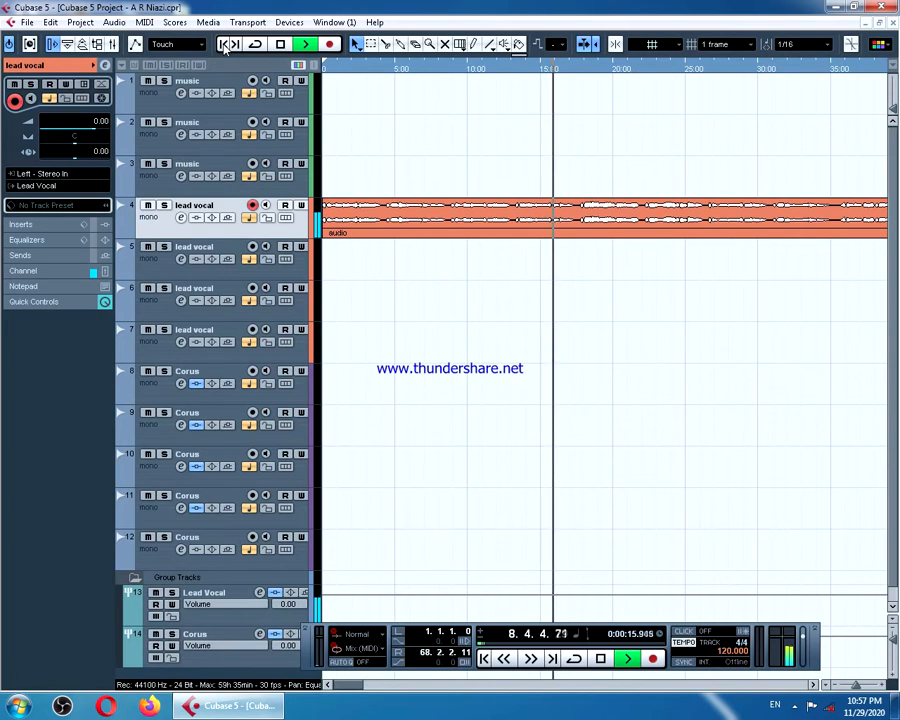
pyautogui.press('space')
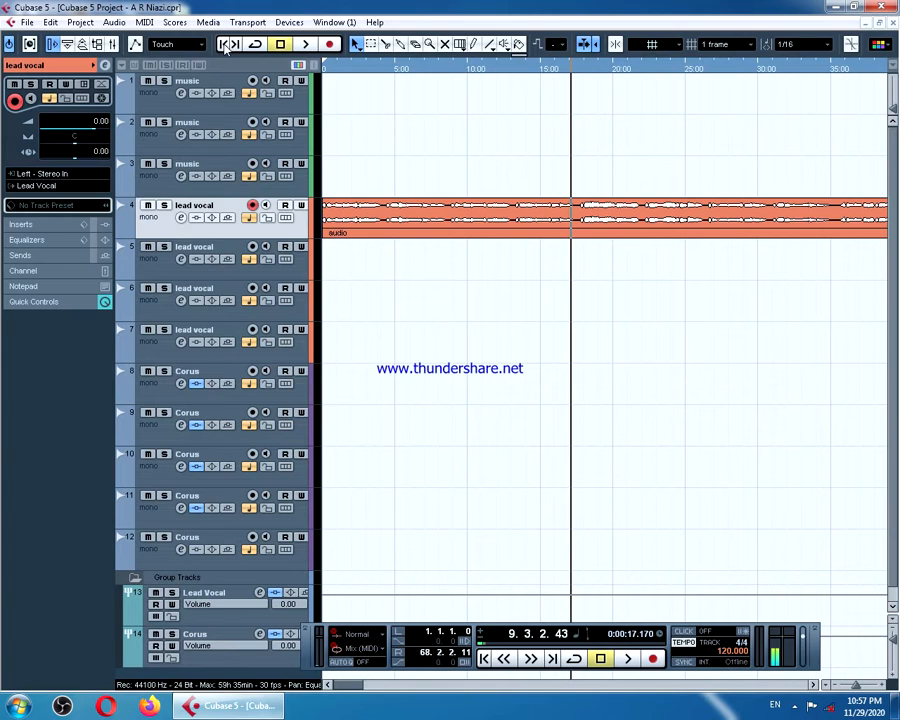
# - Split the track 4 clip at about 17 seconds and move its first part down to Corus track 8
pyautogui.click(385, 44)
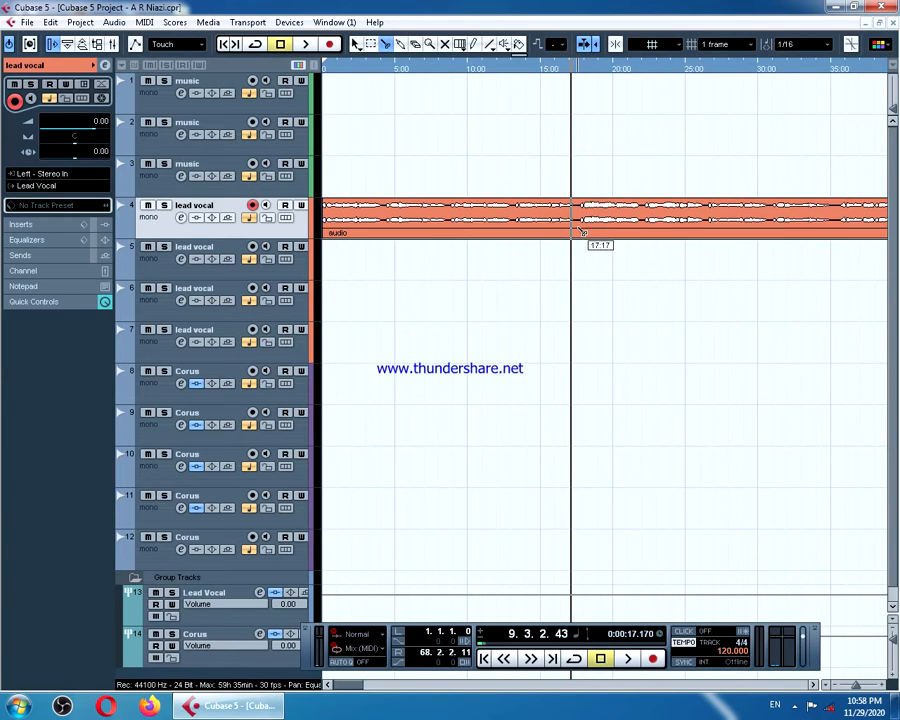
pyautogui.click(581, 225)
pyautogui.click(356, 44)
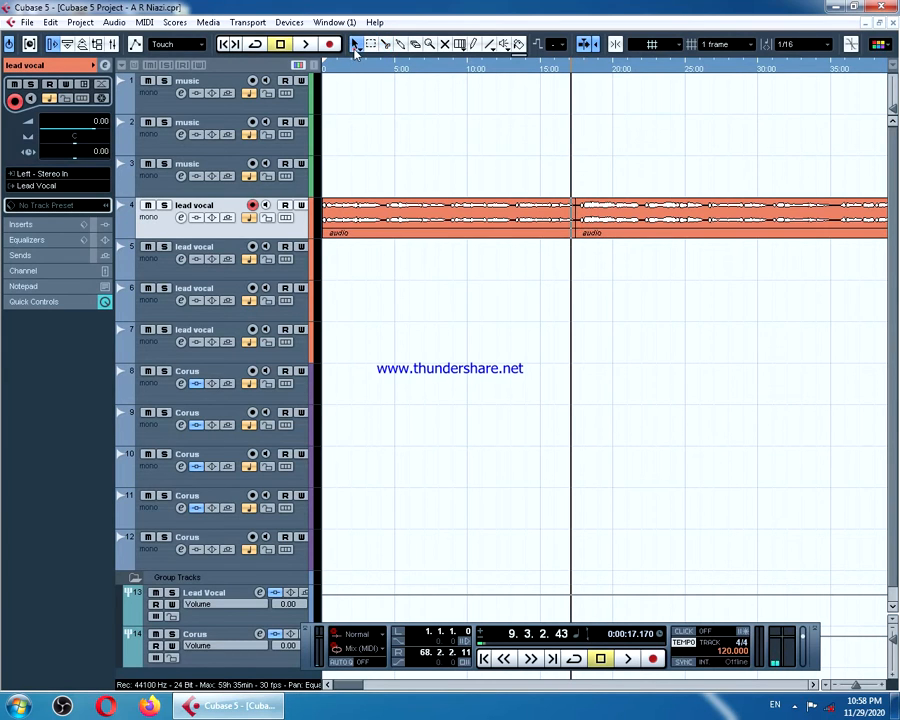
pyautogui.moveTo(400, 226); pyautogui.dragTo(400, 371)
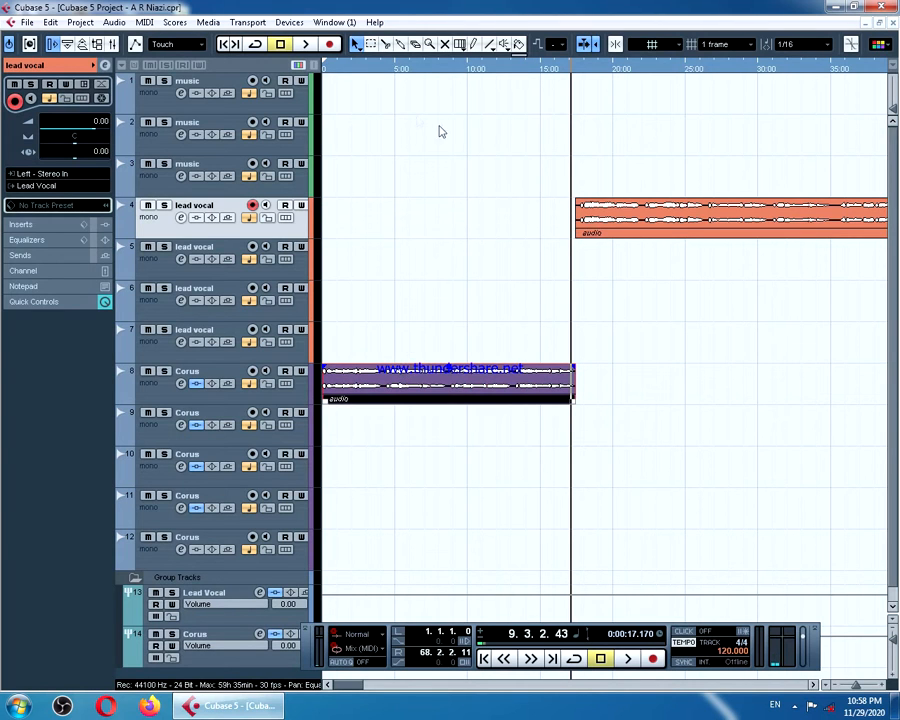
# - Play on through the vocal section and split the track 4 clip at about 26 seconds
pyautogui.press('space')
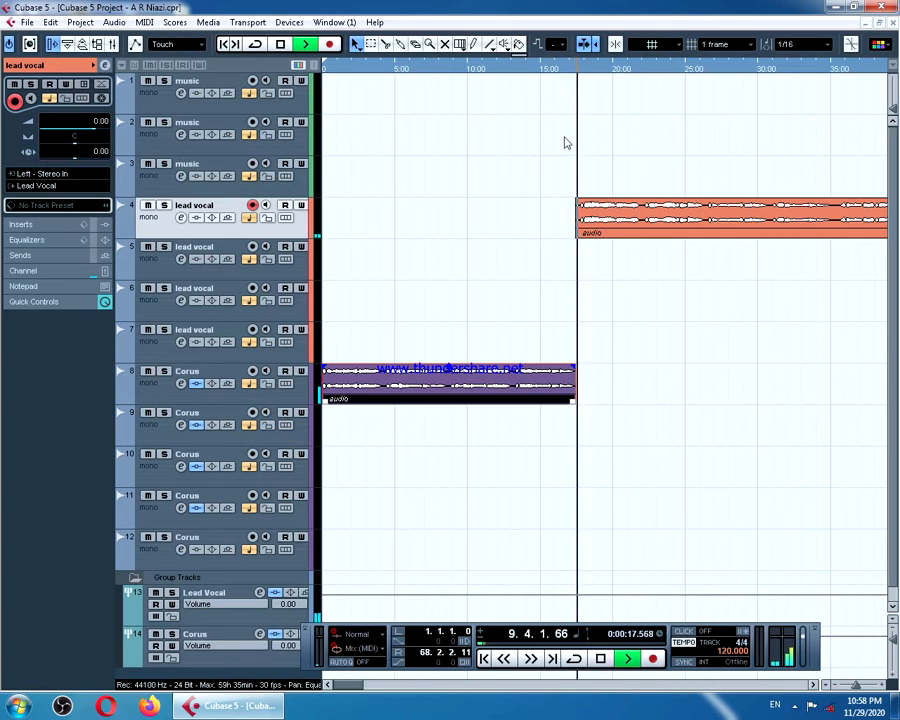
pyautogui.press('g')
pyautogui.press('g')
pyautogui.press('h')
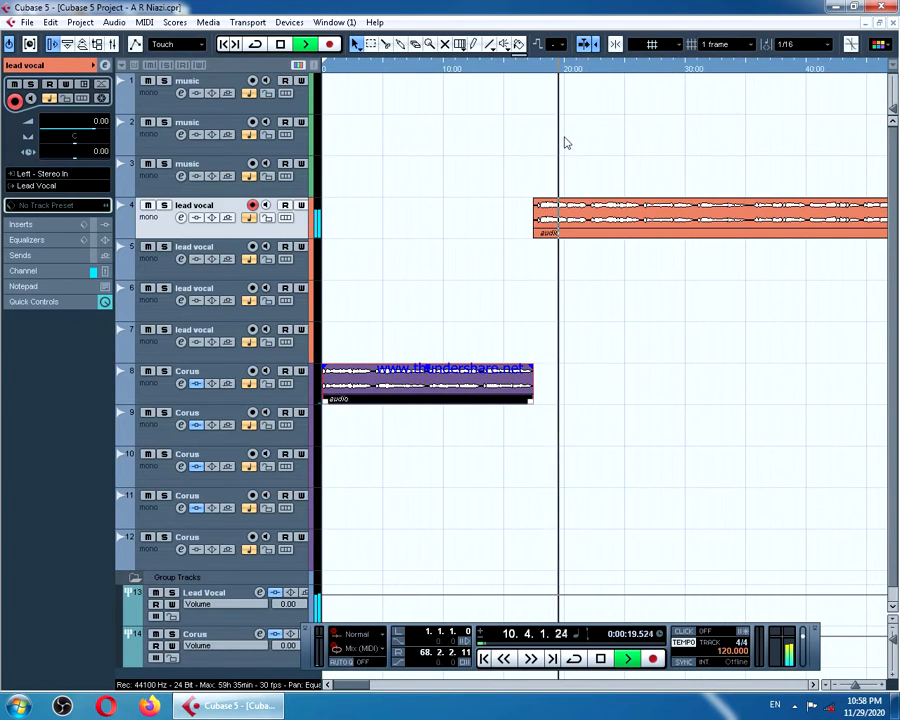
pyautogui.press('h')
pyautogui.press('h')
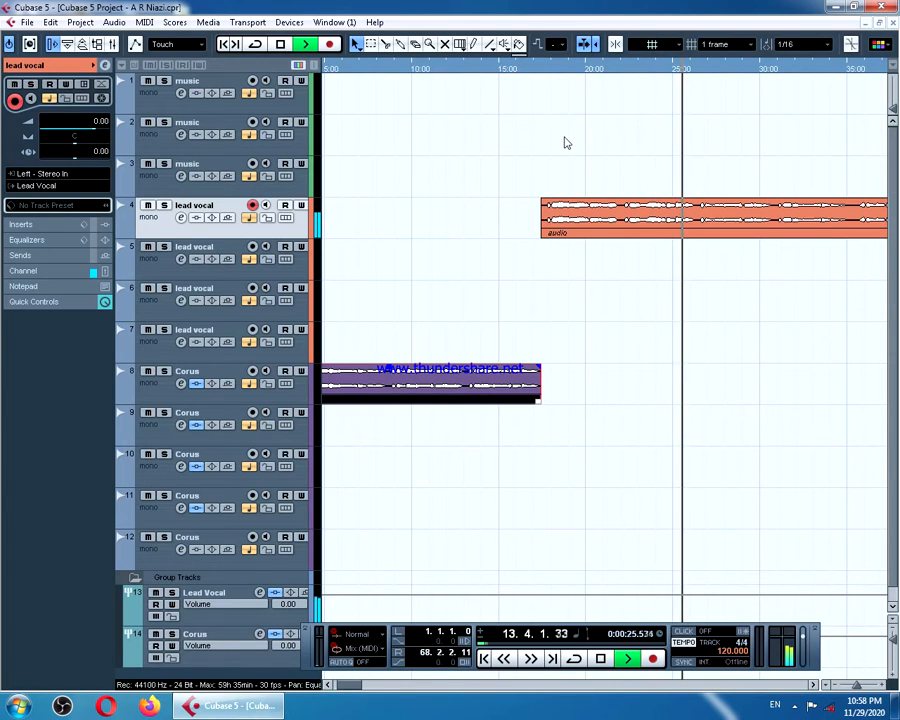
pyautogui.press('space')
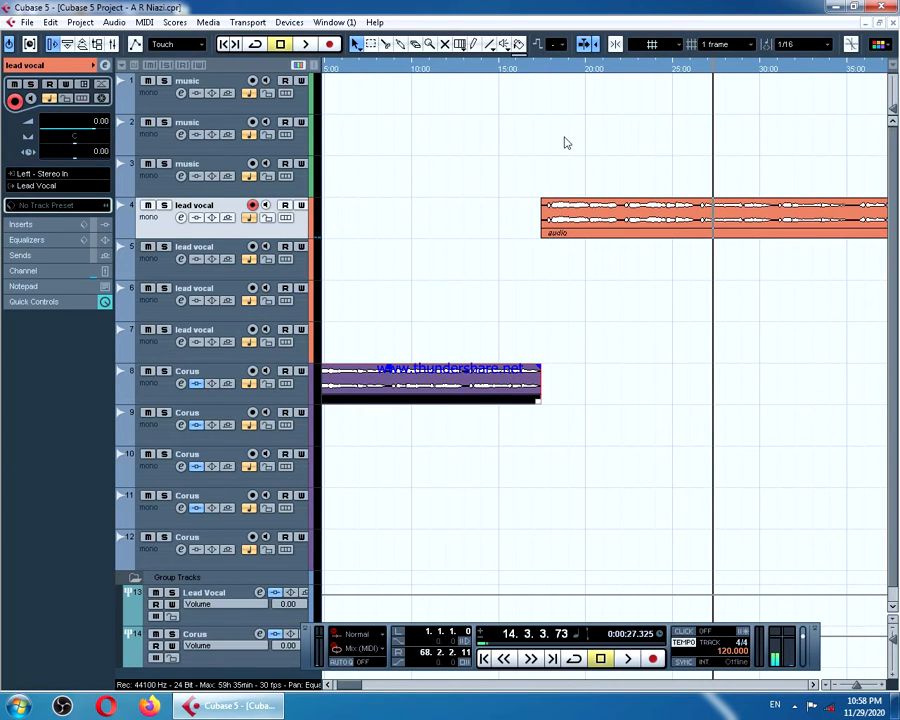
pyautogui.click(386, 45)
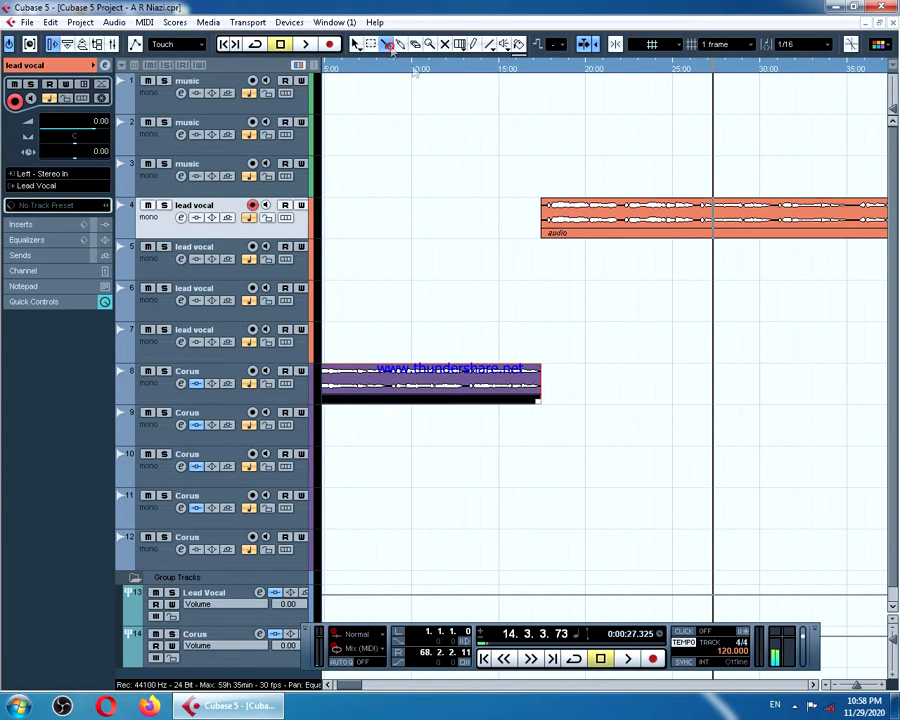
pyautogui.click(699, 227)
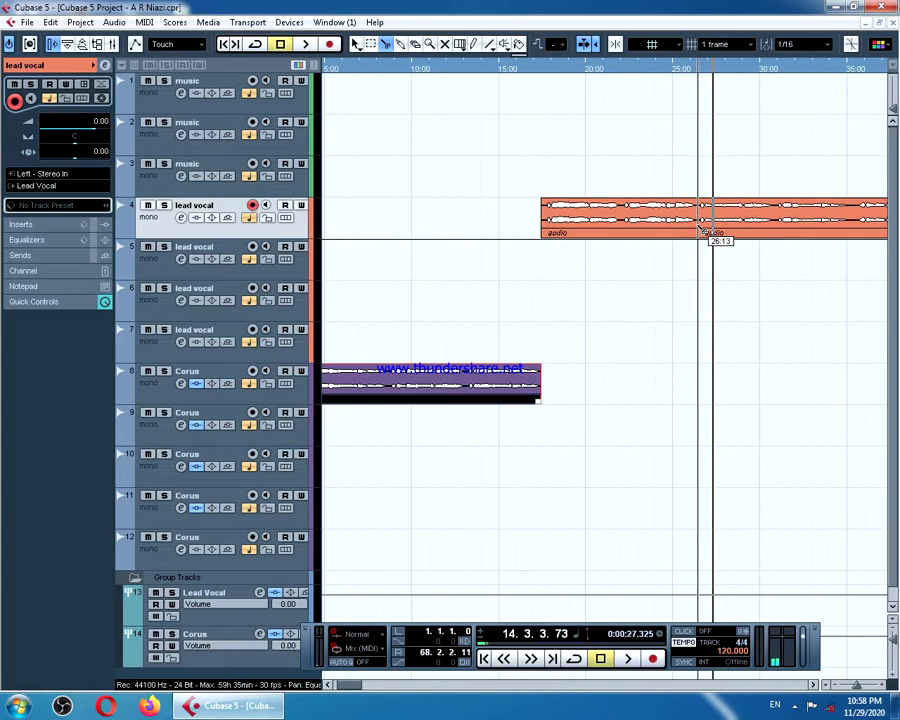
# - Play the following passage and split the track 4 clip again at about 35 seconds
pyautogui.press('g')
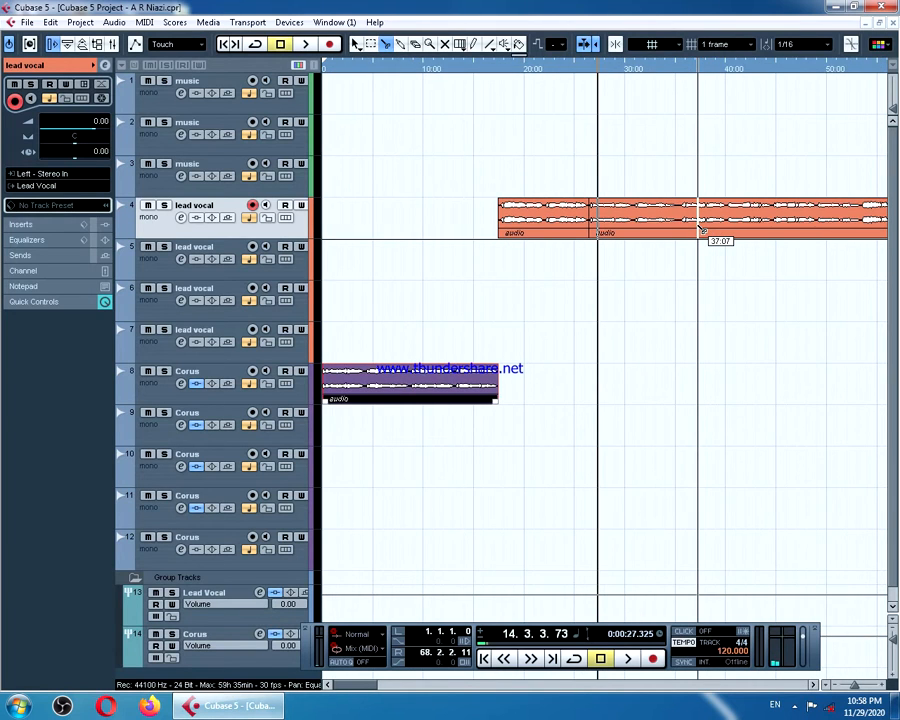
pyautogui.press('space')
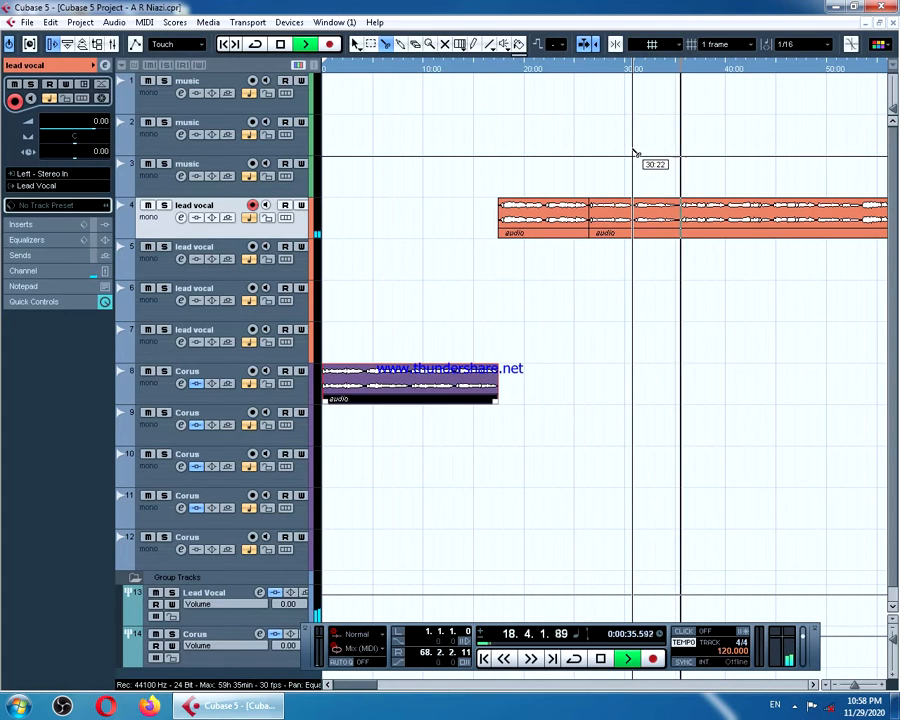
pyautogui.press('space')
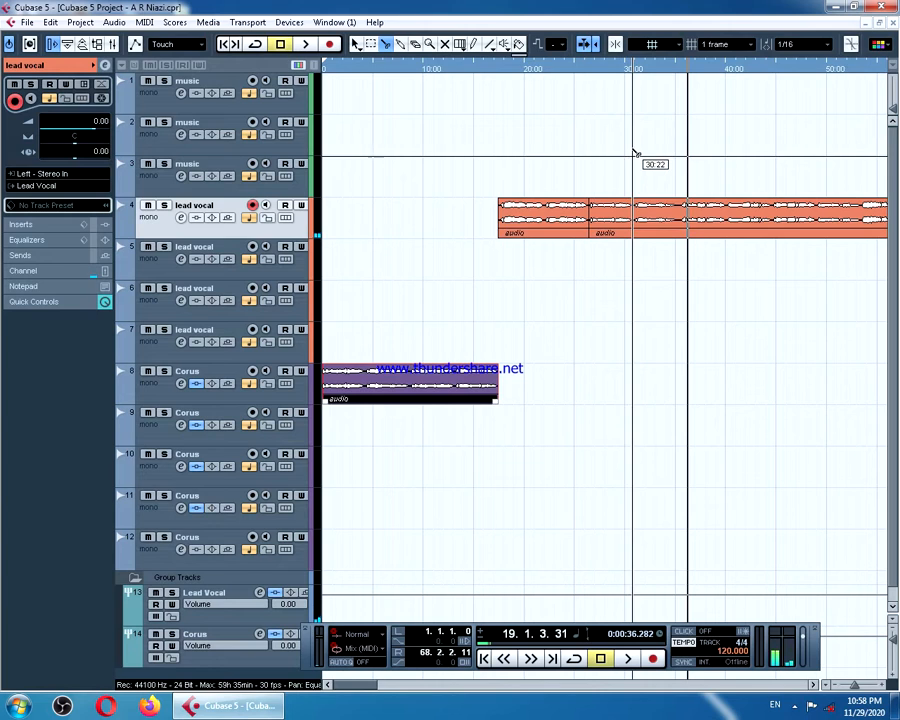
pyautogui.click(681, 222)
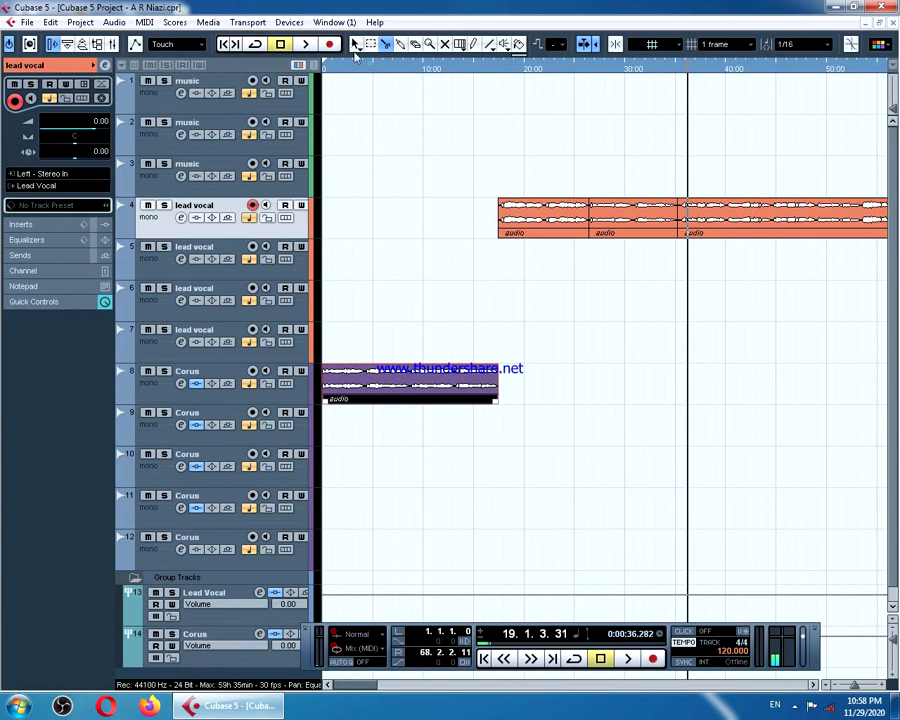
# - Delete the track 4 section between about 26 and 35 seconds and return the playback cursor to the project start
pyautogui.click(355, 45)
pyautogui.click(607, 212)
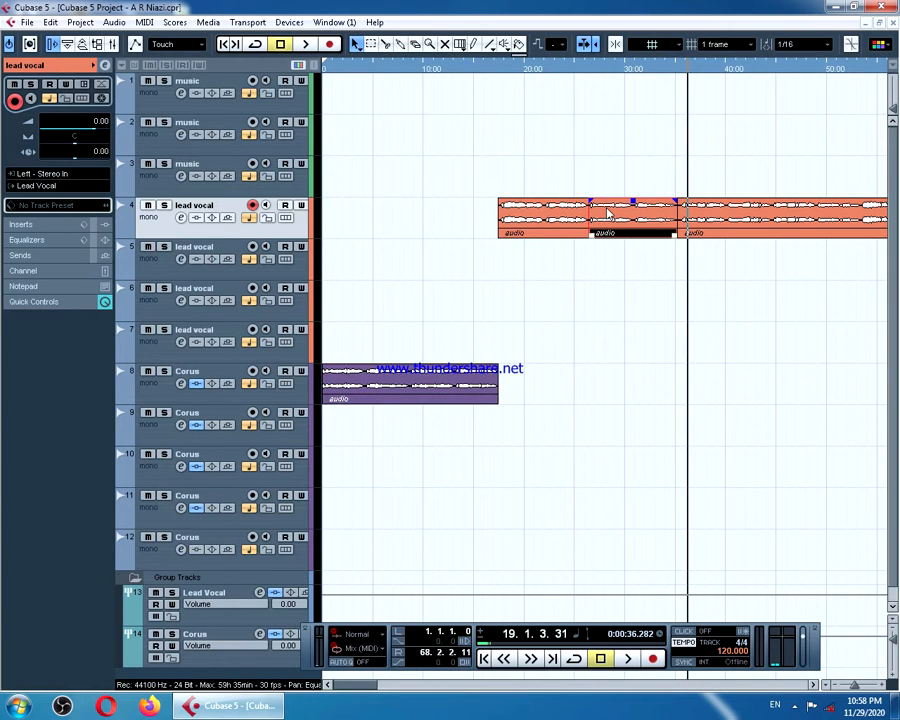
pyautogui.press('Delete')
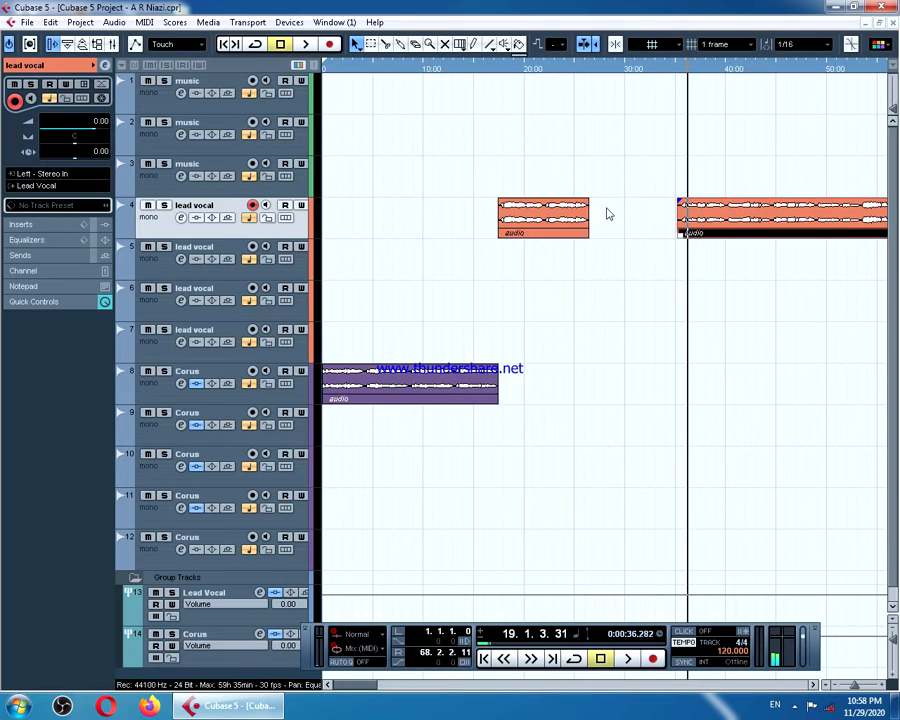
pyautogui.click(227, 44)
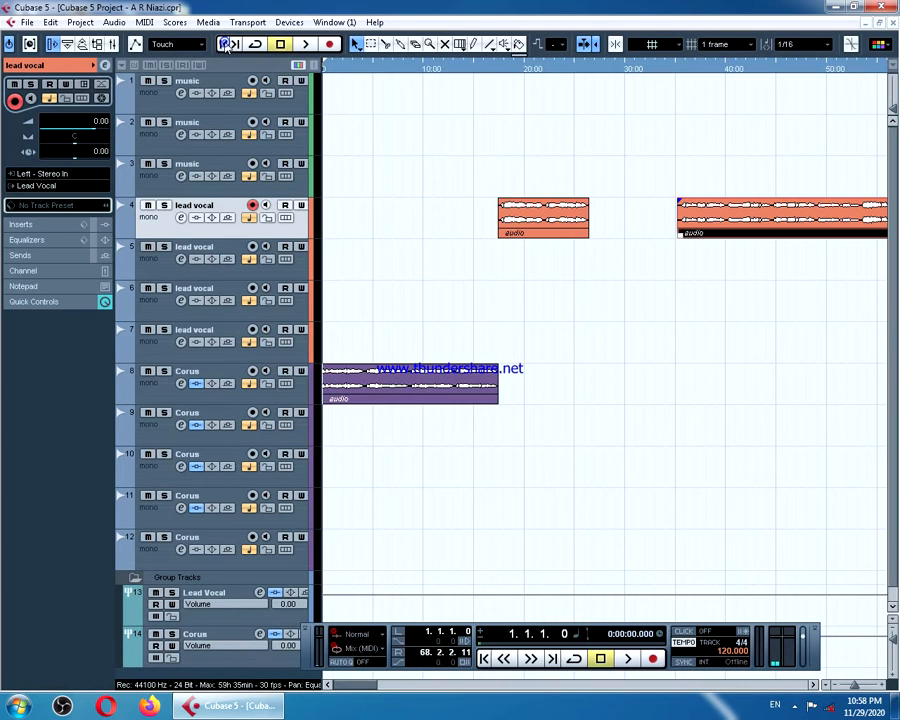
# - Copy the opening clip from Corus track 8 to the project start on Corus tracks 9, 10, 11 and 12
pyautogui.click(382, 378)
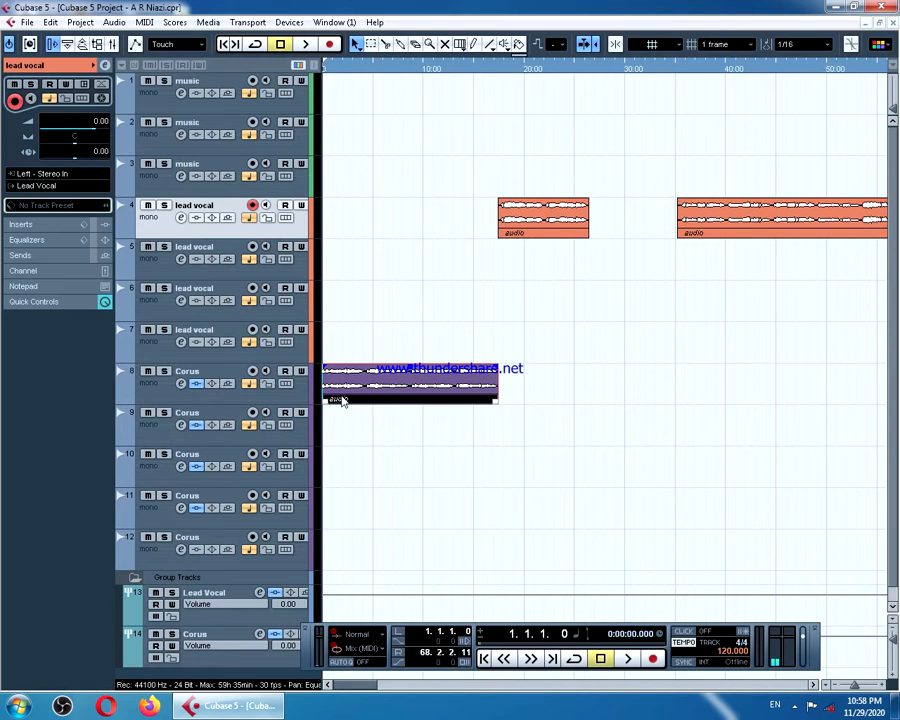
pyautogui.click(227, 438)
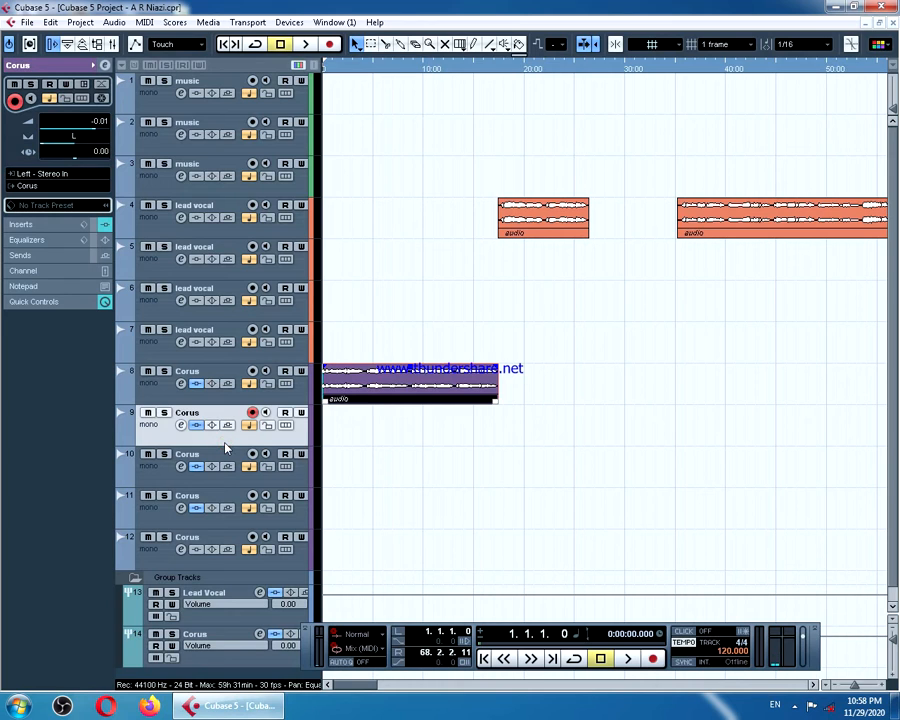
pyautogui.hotkey('ctrl', 'v')
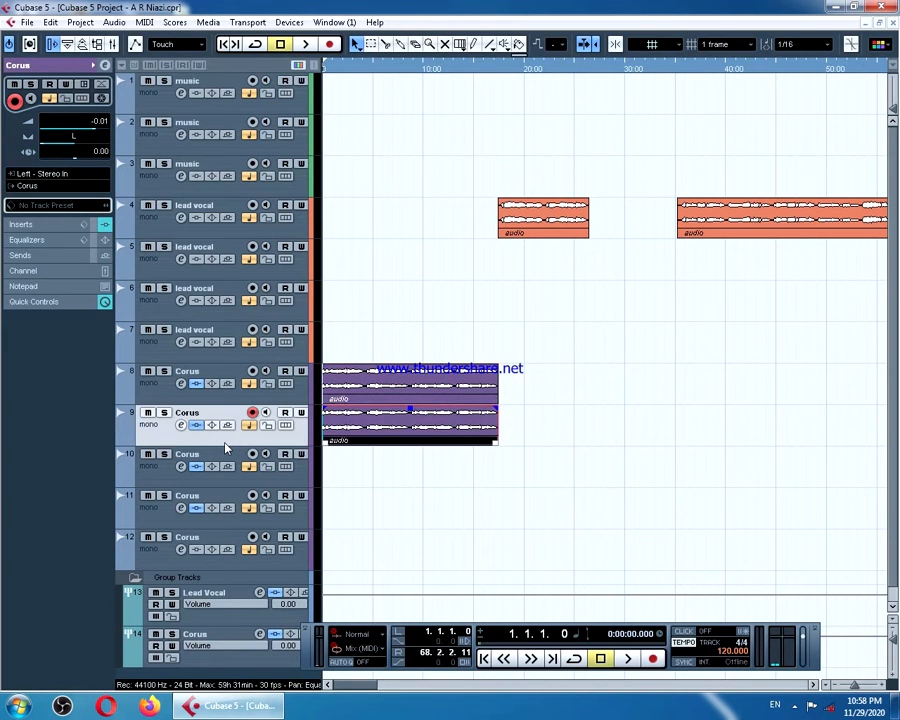
pyautogui.click(178, 479)
pyautogui.hotkey('ctrl', 'v')
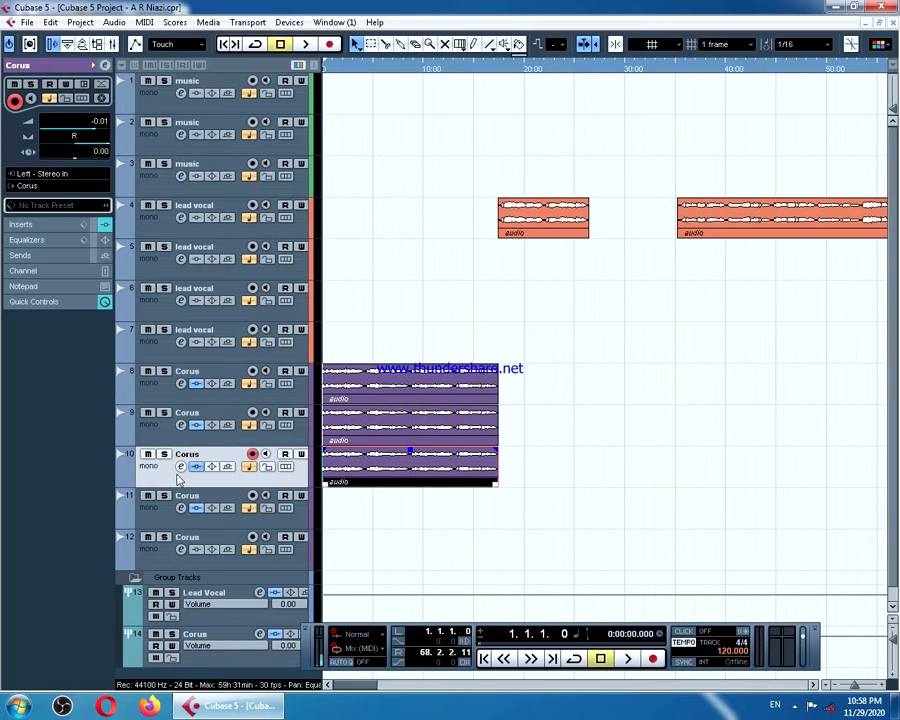
pyautogui.click(172, 514)
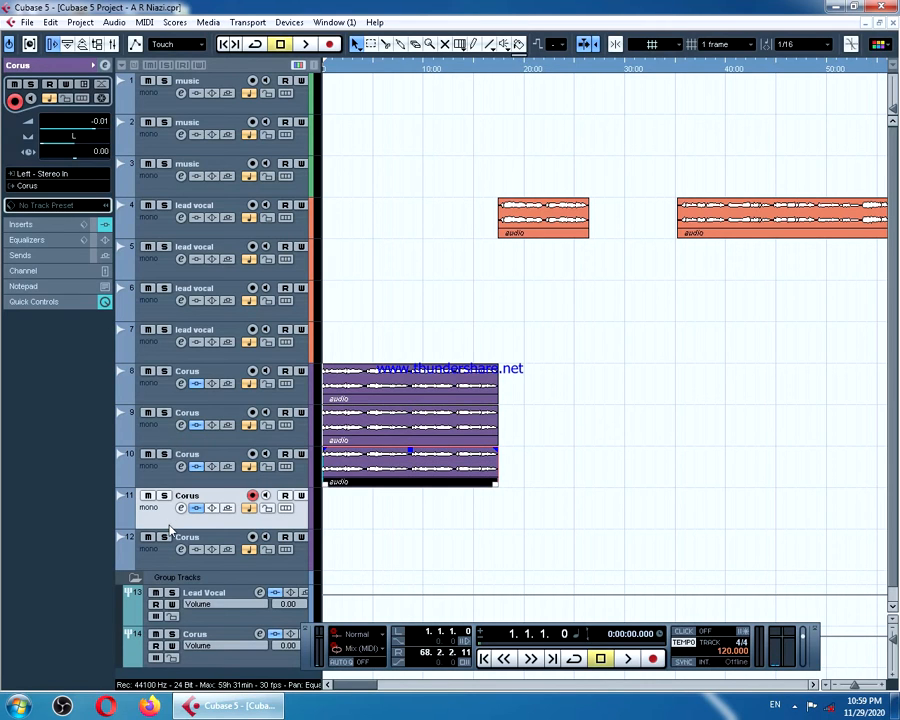
pyautogui.hotkey('ctrl', 'v')
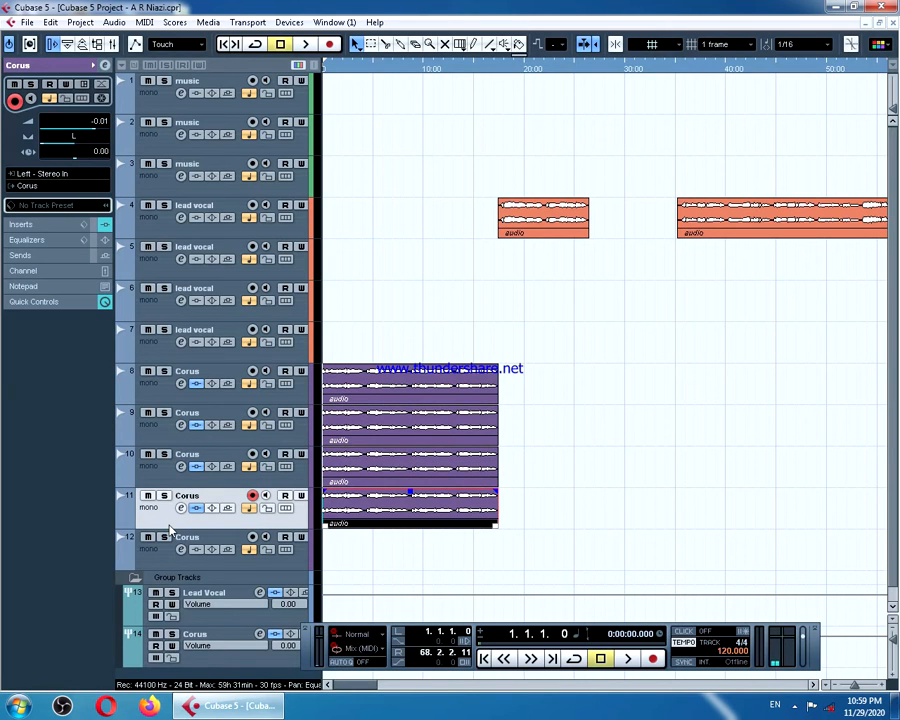
pyautogui.click(170, 556)
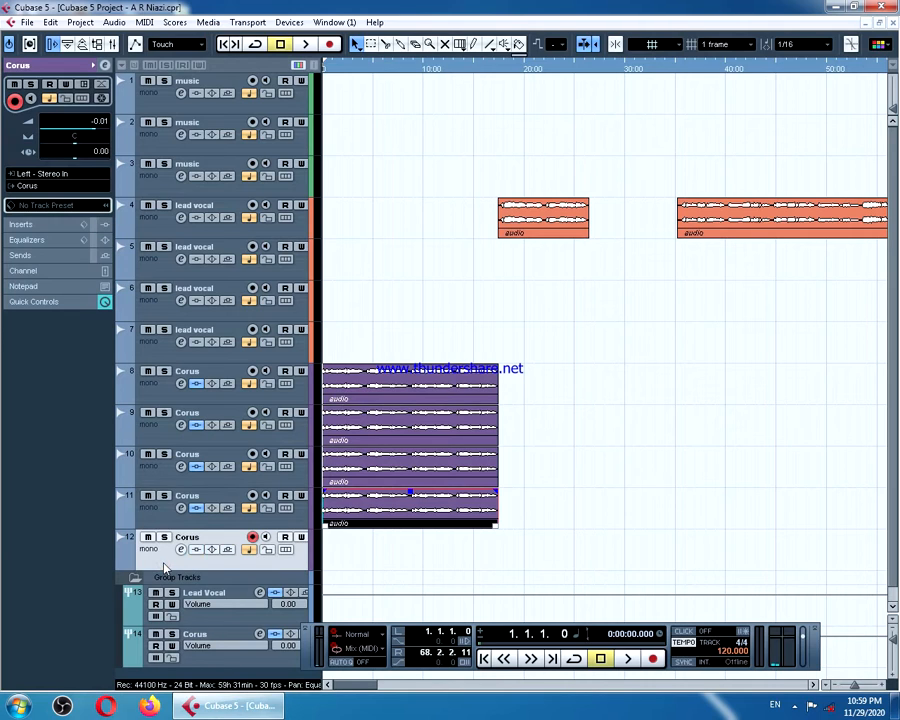
pyautogui.hotkey('ctrl', 'v')
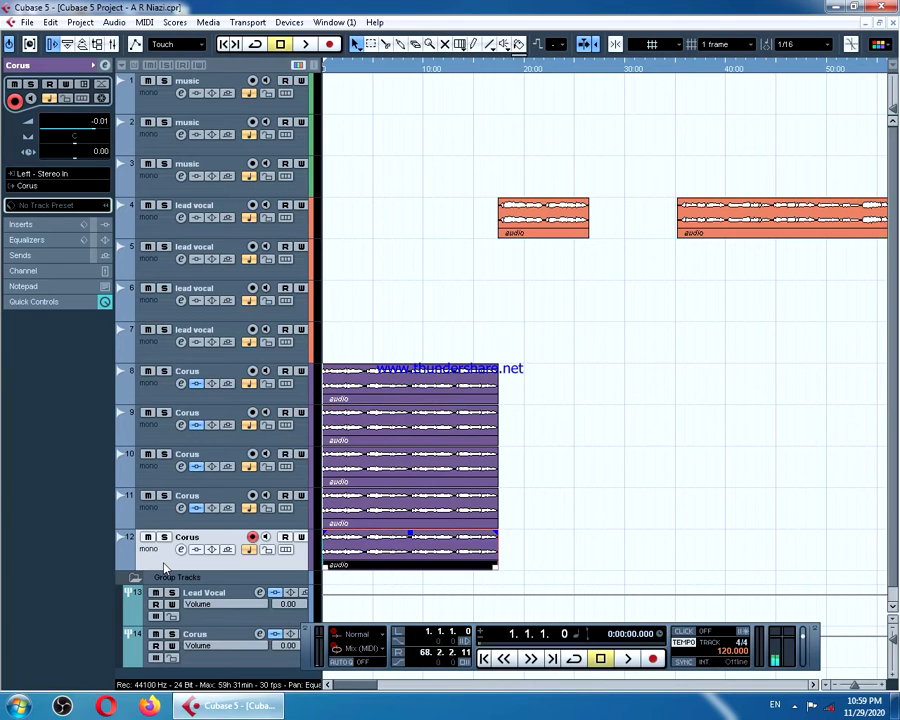
# - Examine the StudioChorus insert settings on Corus tracks 8 and 9 and close their windows
pyautogui.click(182, 385)
pyautogui.click(165, 310)
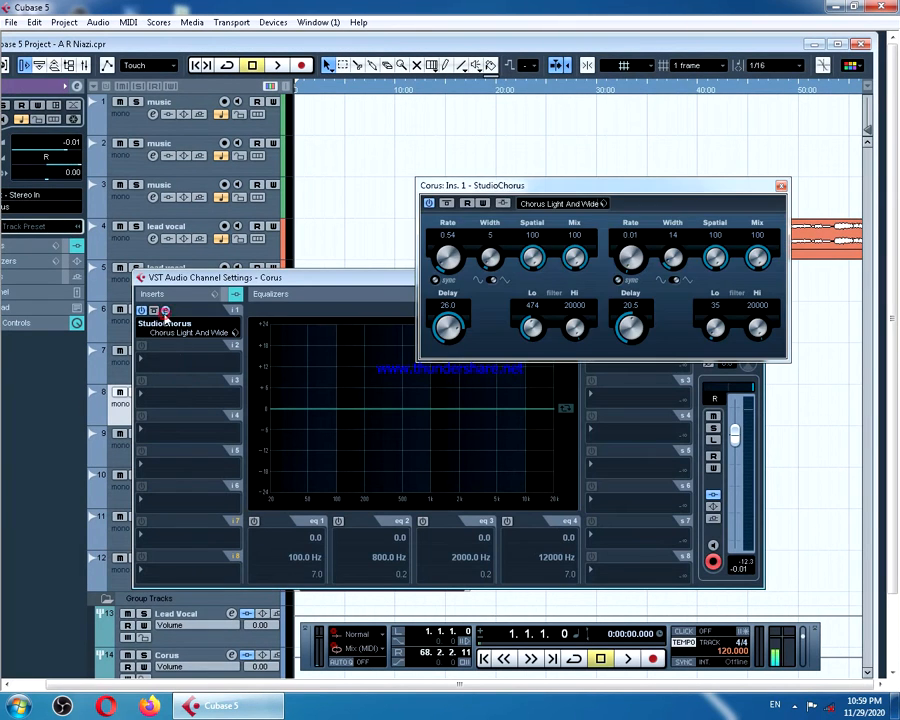
pyautogui.click(779, 186)
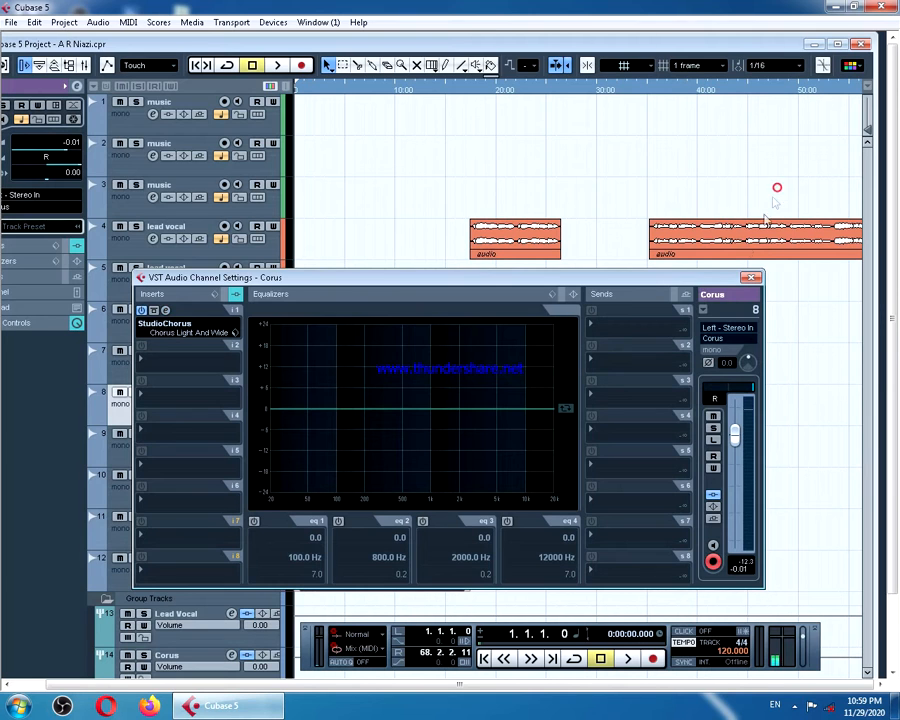
pyautogui.click(745, 277)
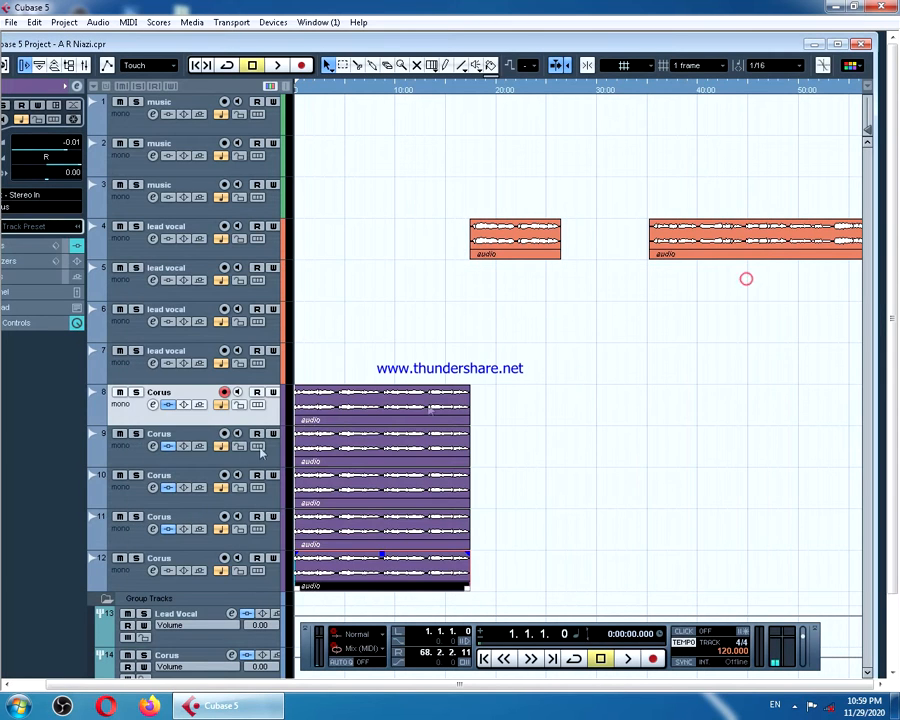
pyautogui.click(154, 447)
pyautogui.click(166, 311)
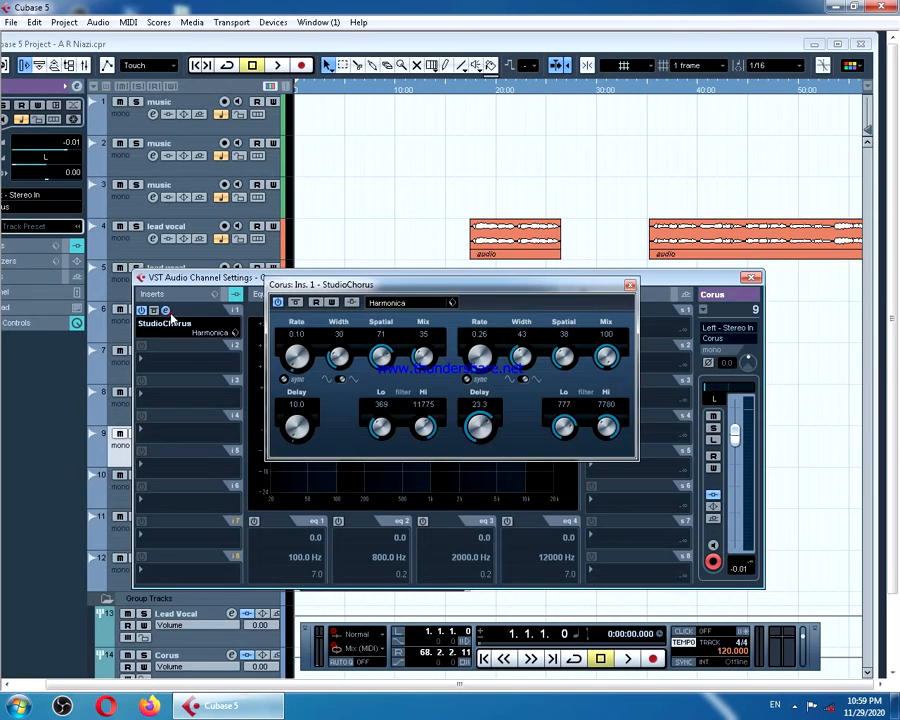
pyautogui.click(630, 285)
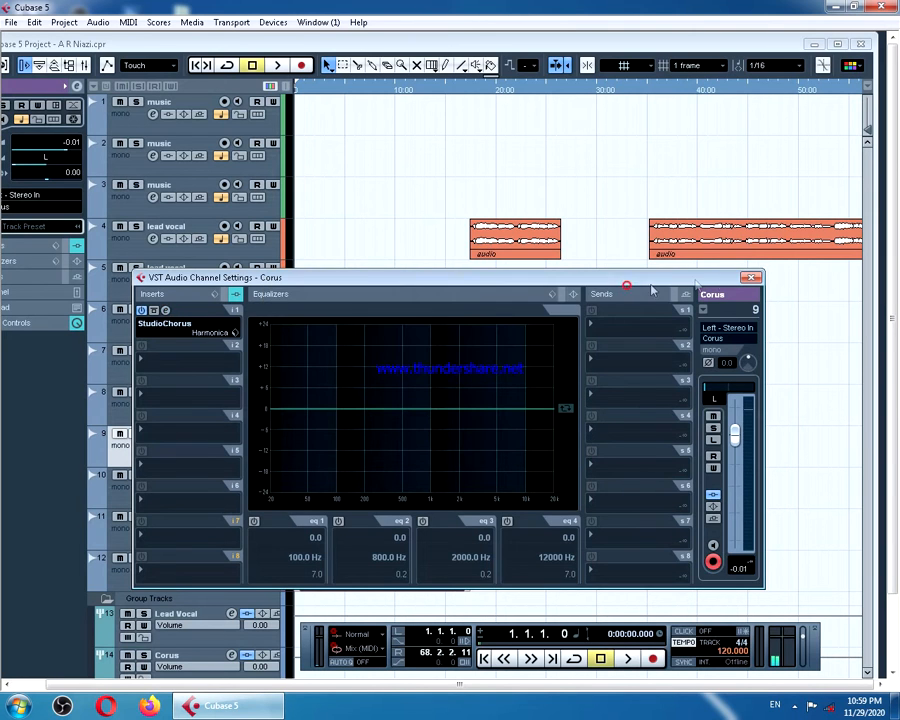
pyautogui.click(753, 277)
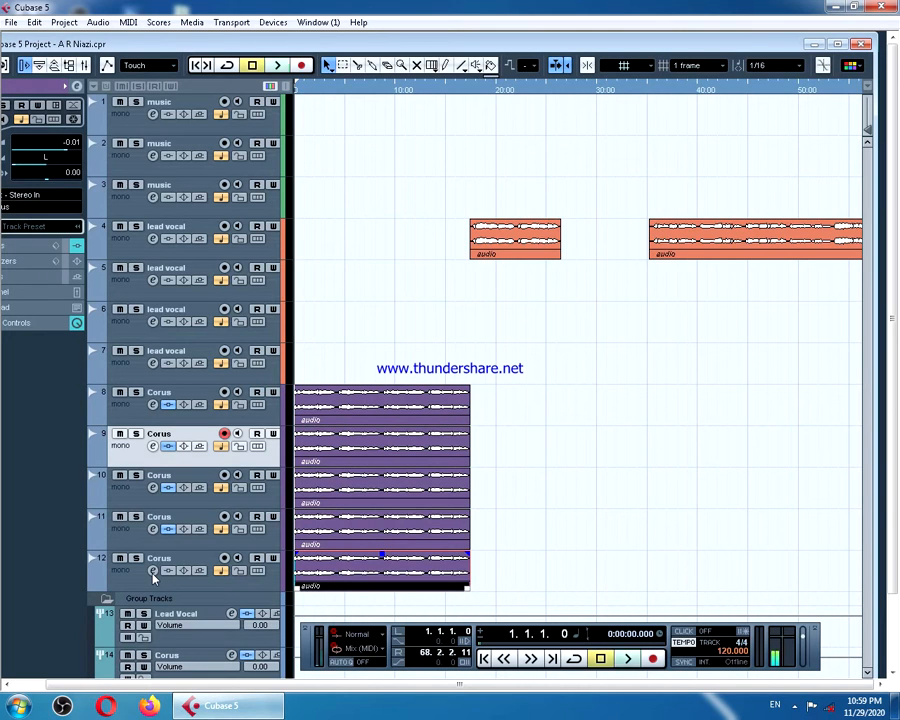
# - Play the opening Corus section into the lead vocal and move the remaining track 4 clip to about 49 seconds
pyautogui.press('space')
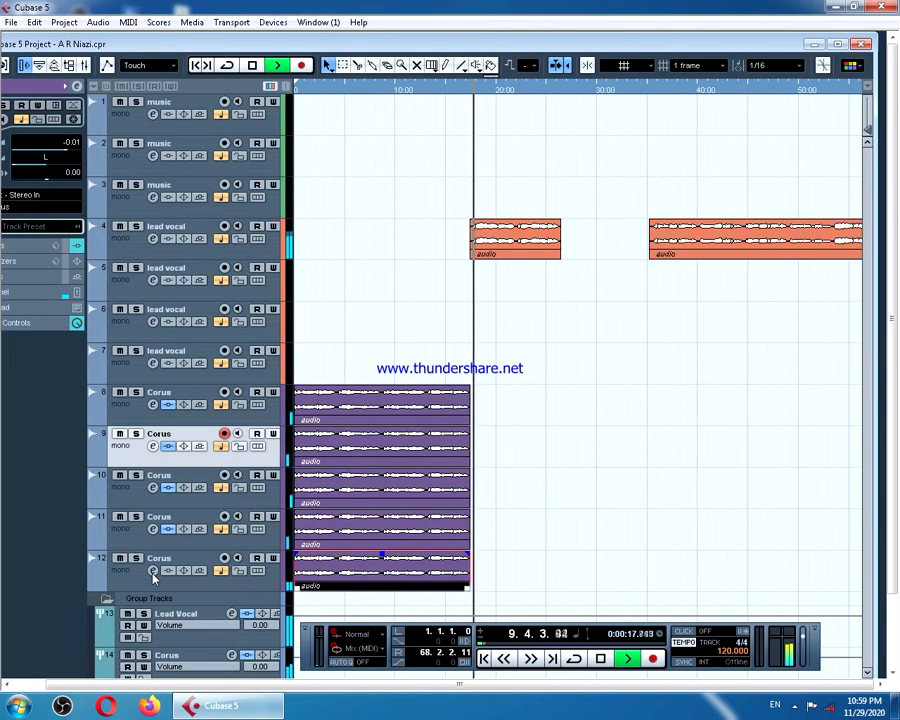
pyautogui.press('space')
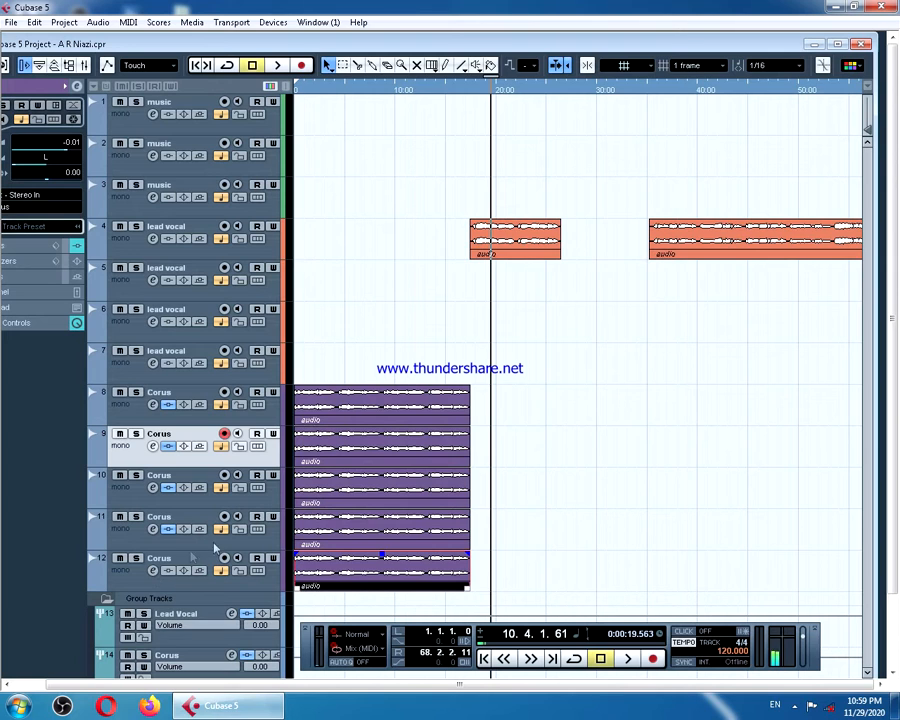
pyautogui.moveTo(676, 234); pyautogui.dragTo(808, 232)
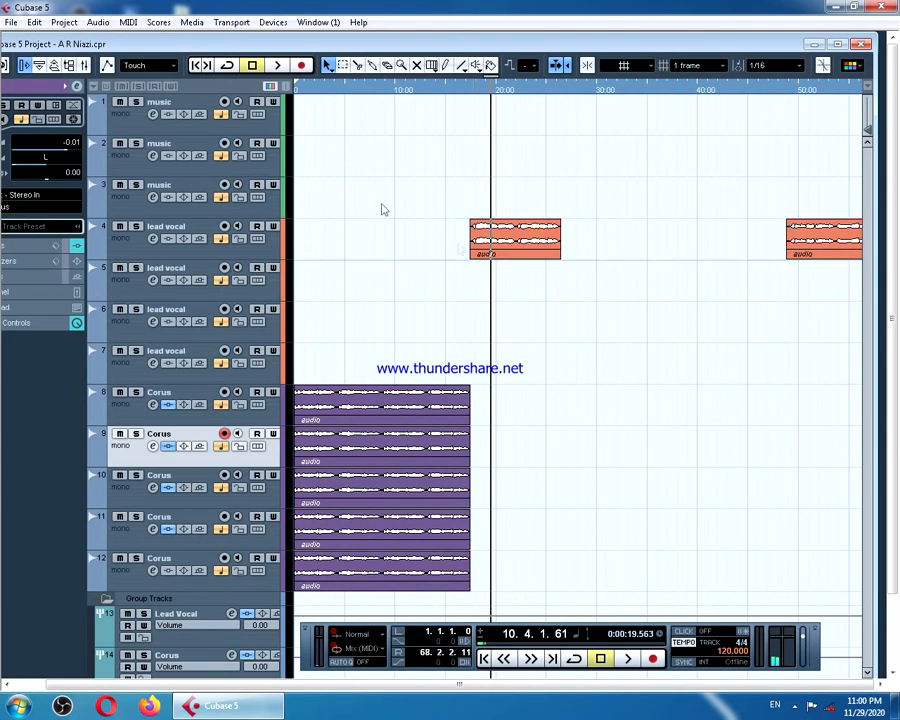
# - Add a short fade-in and fade-out to the first lead vocal clip on track 4, shifting its start slightly to the right
pyautogui.press('h')
pyautogui.press('h')
pyautogui.press('h')
pyautogui.press('h')
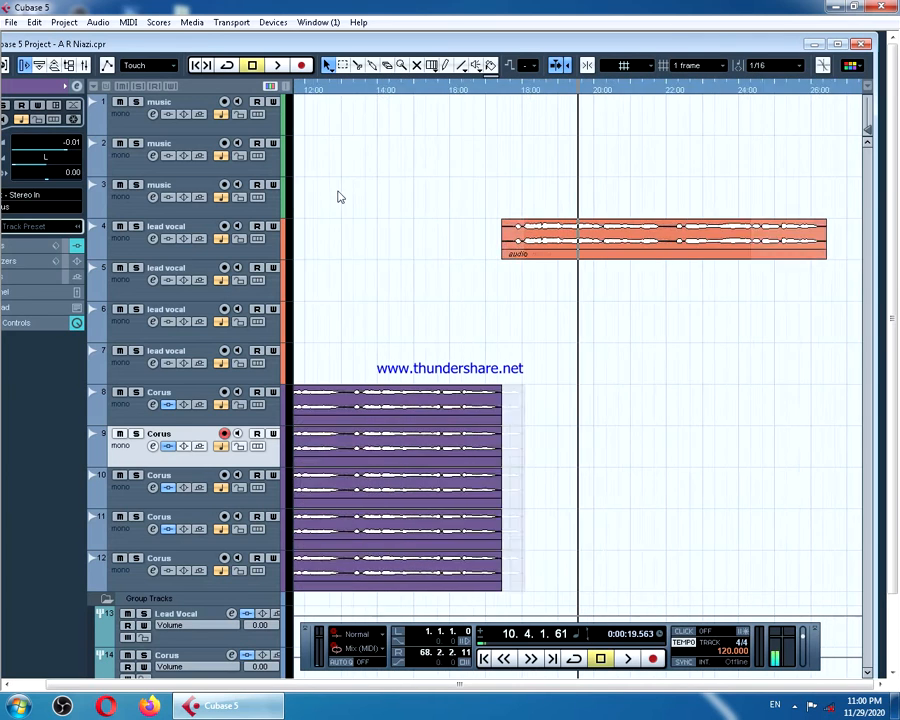
pyautogui.press('g')
pyautogui.press('g')
pyautogui.press('g')
pyautogui.press('g')
pyautogui.press('h')
pyautogui.press('h')
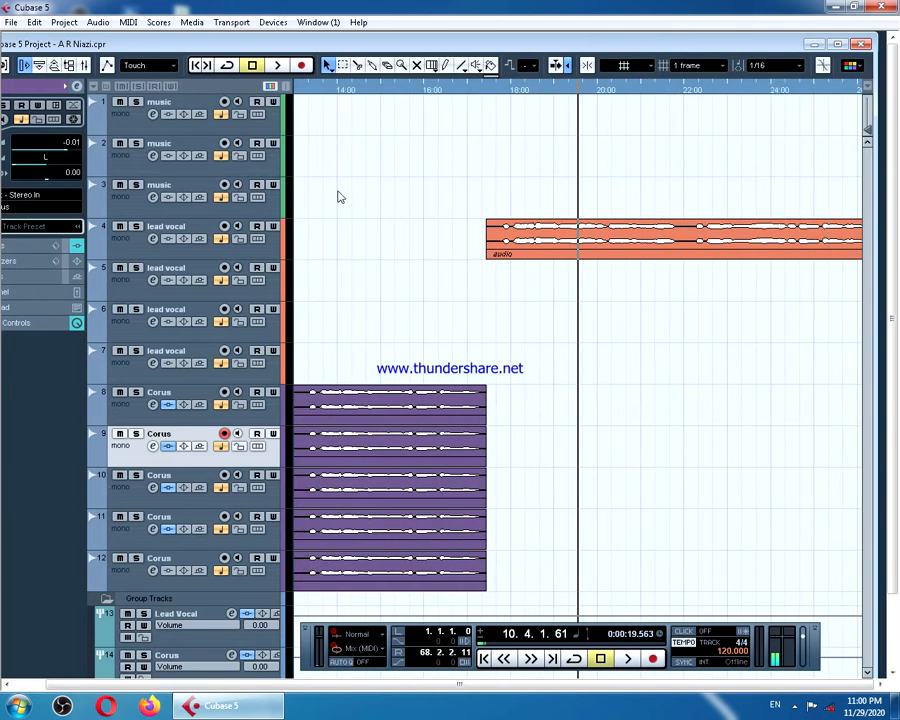
pyautogui.moveTo(467, 256); pyautogui.dragTo(501, 223)
pyautogui.press('g')
pyautogui.press('g')
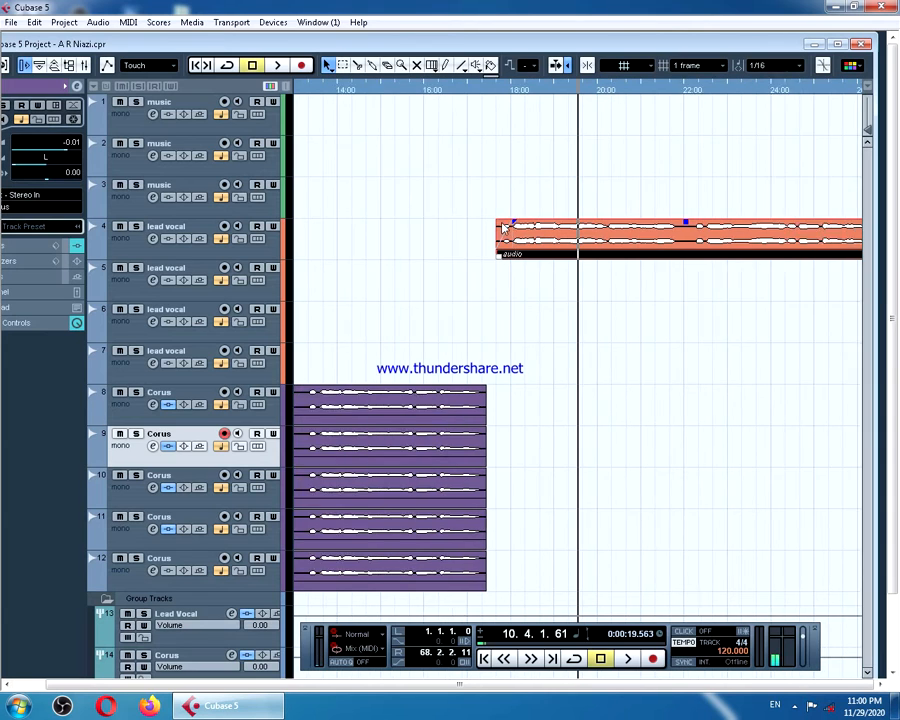
pyautogui.moveTo(784, 222); pyautogui.dragTo(775, 222)
# - Select the Corus clips on tracks 8 to 12 together and add short fades at their ends and starts
pyautogui.moveTo(552, 384); pyautogui.dragTo(401, 601)
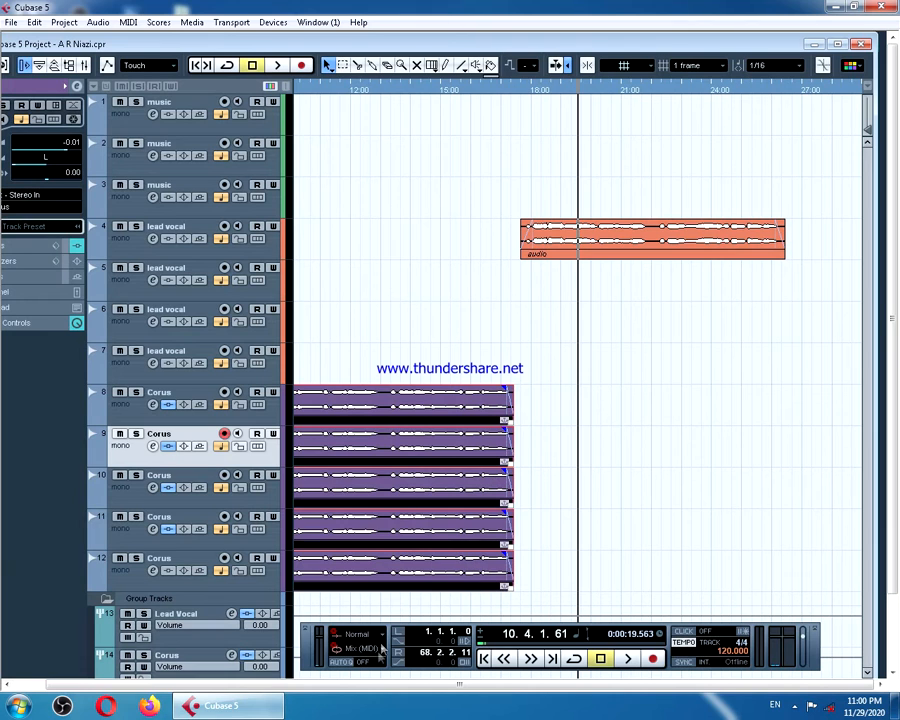
pyautogui.click(197, 66)
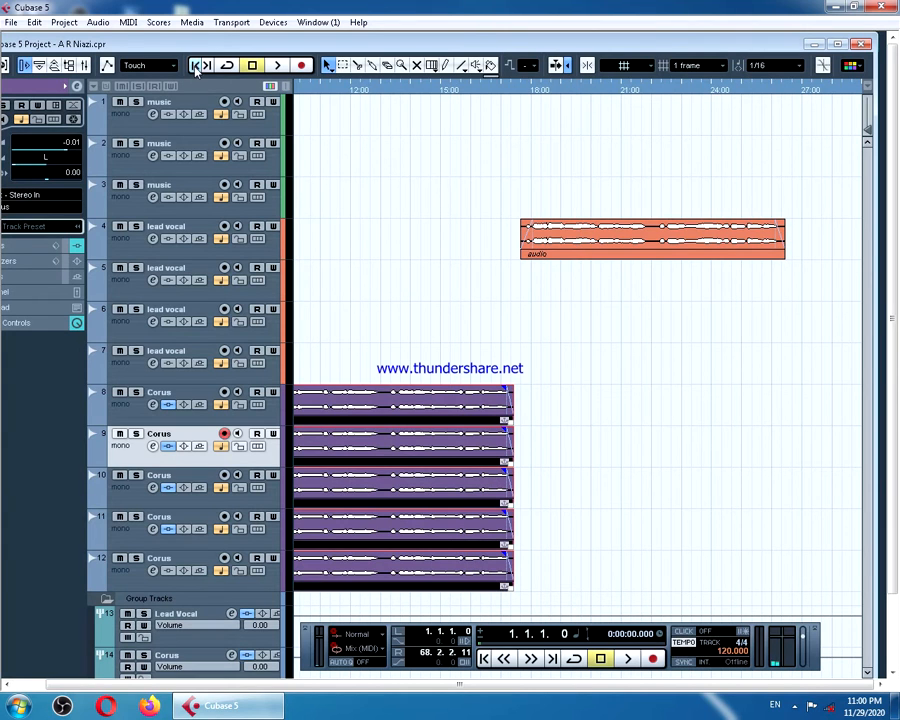
pyautogui.press('g')
pyautogui.press('g')
pyautogui.press('g')
pyautogui.press('g')
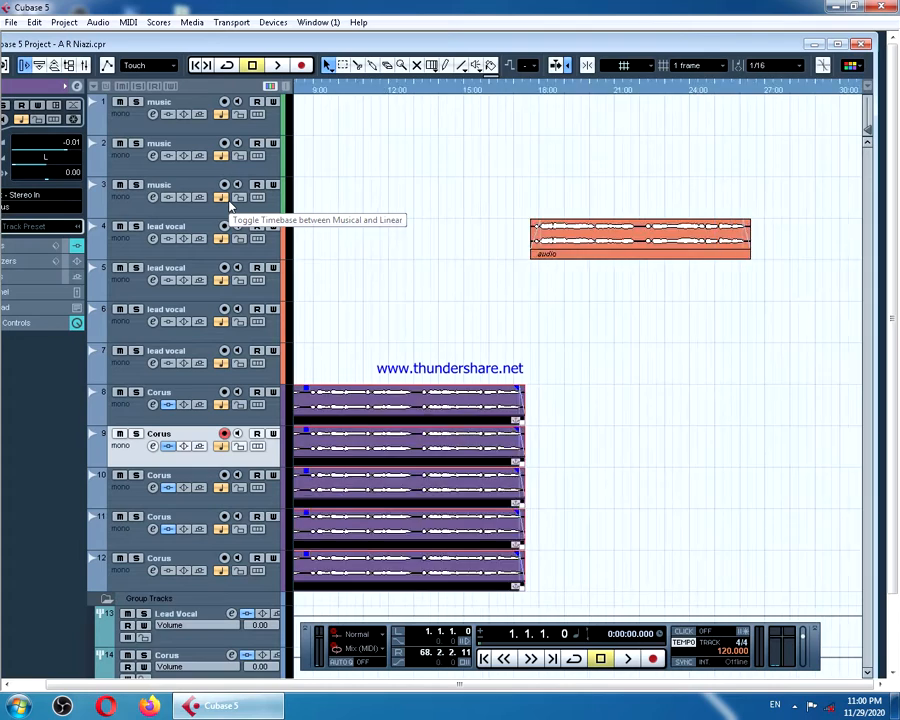
pyautogui.press('h')
pyautogui.press('h')
pyautogui.press('h')
pyautogui.press('h')
pyautogui.press('h')
pyautogui.press('h')
pyautogui.press('h')
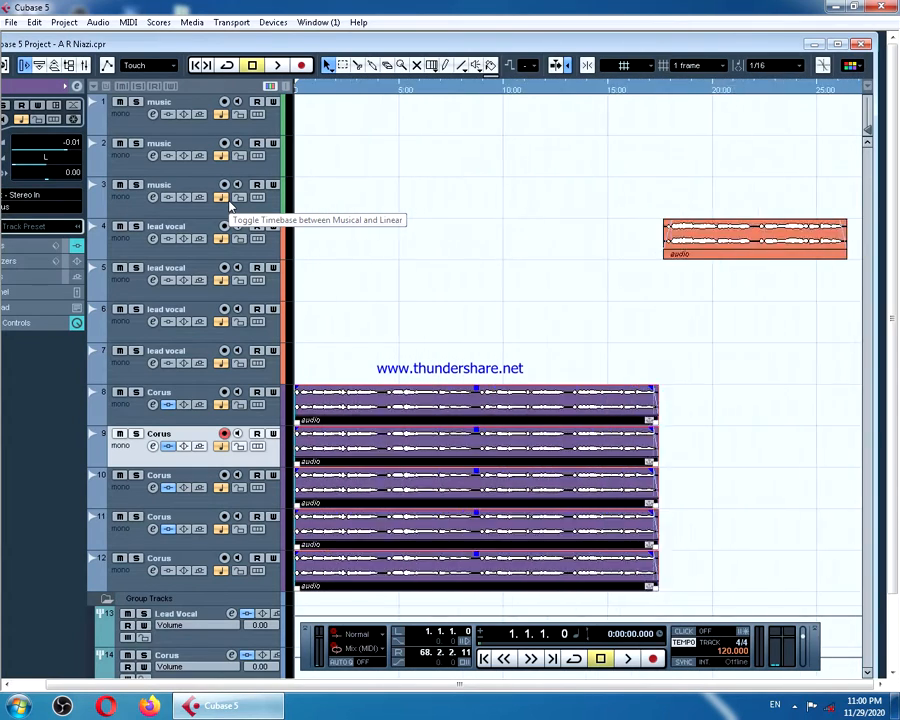
pyautogui.moveTo(298, 388); pyautogui.dragTo(313, 388)
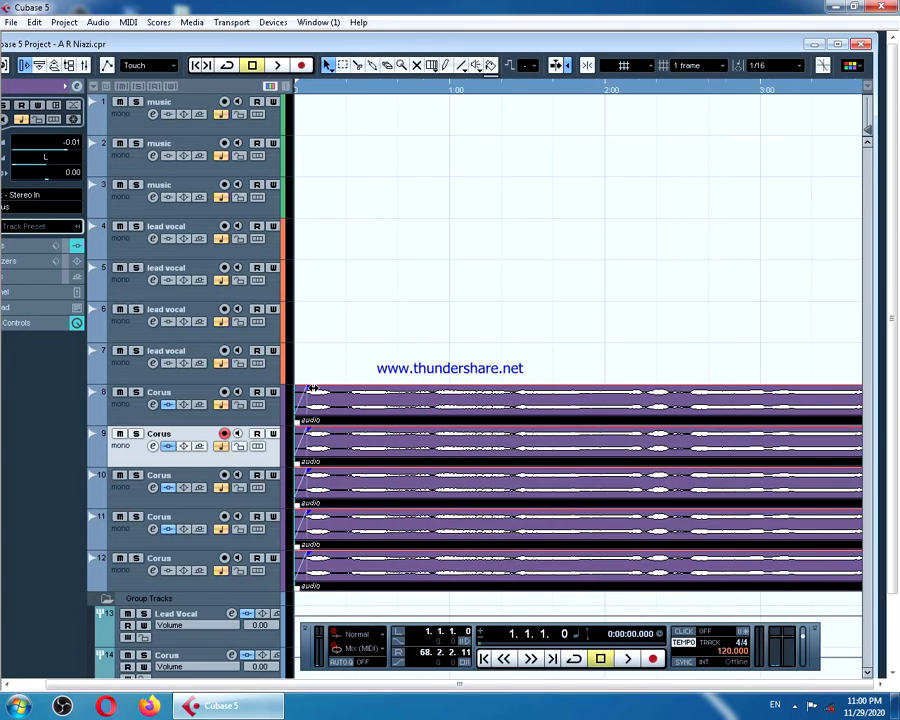
# - Maximize the project window and paste copies of the five Corus clips at about 24.6 seconds, starting on track 8
pyautogui.press('g')
pyautogui.press('g')
pyautogui.press('g')
pyautogui.press('g')
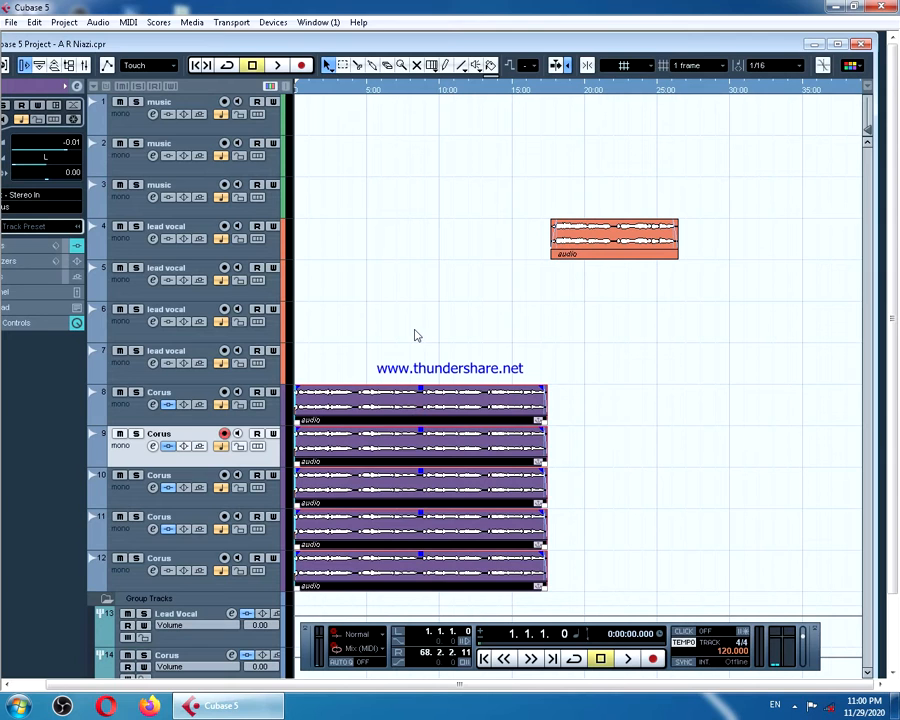
pyautogui.click(620, 90)
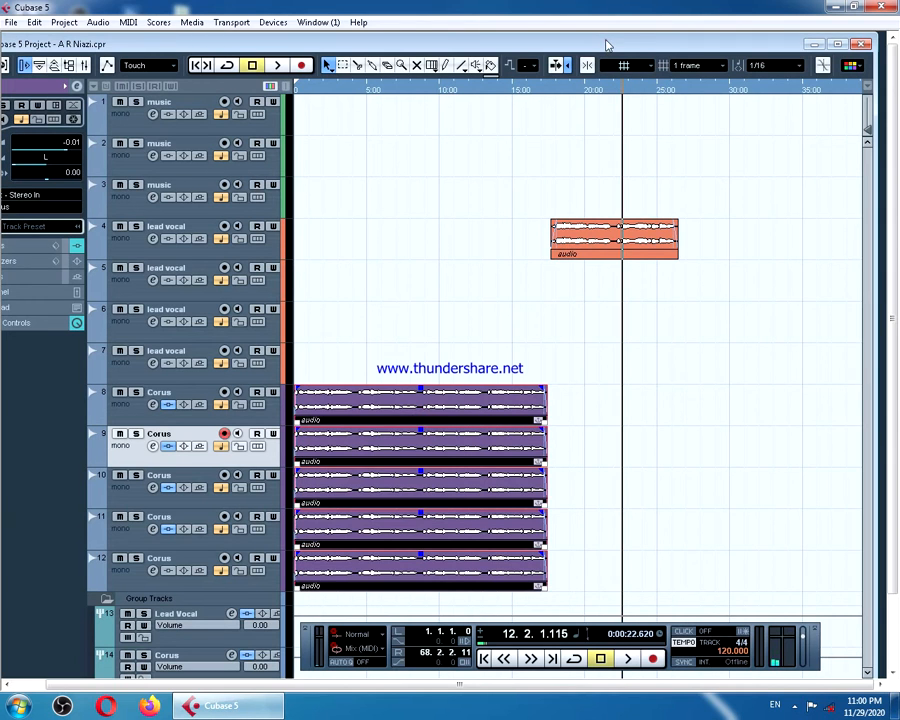
pyautogui.doubleClick(609, 44)
pyautogui.press('space')
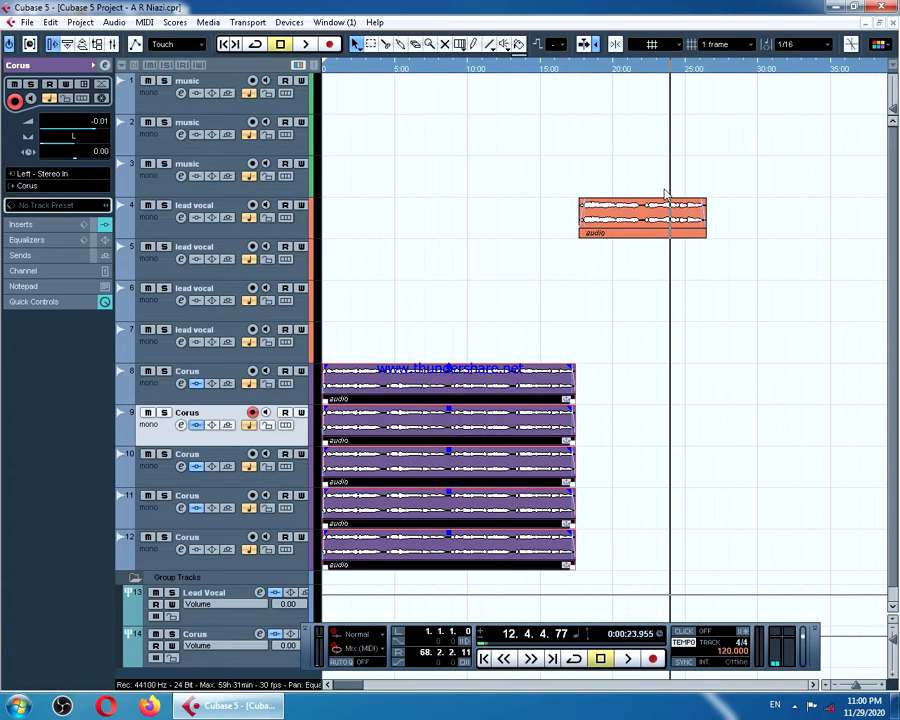
pyautogui.click(215, 385)
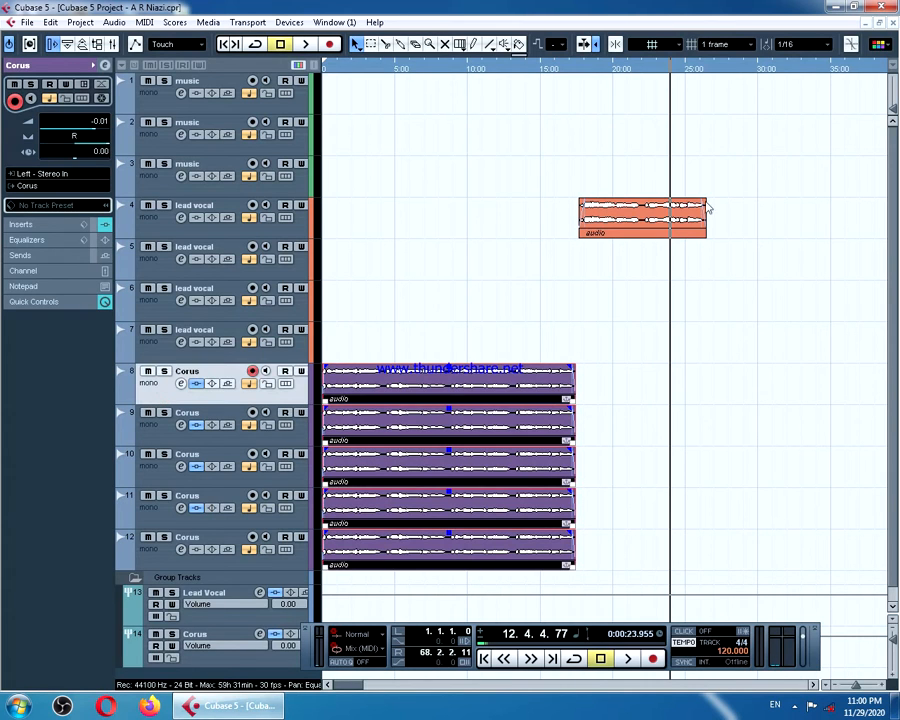
pyautogui.click(680, 70)
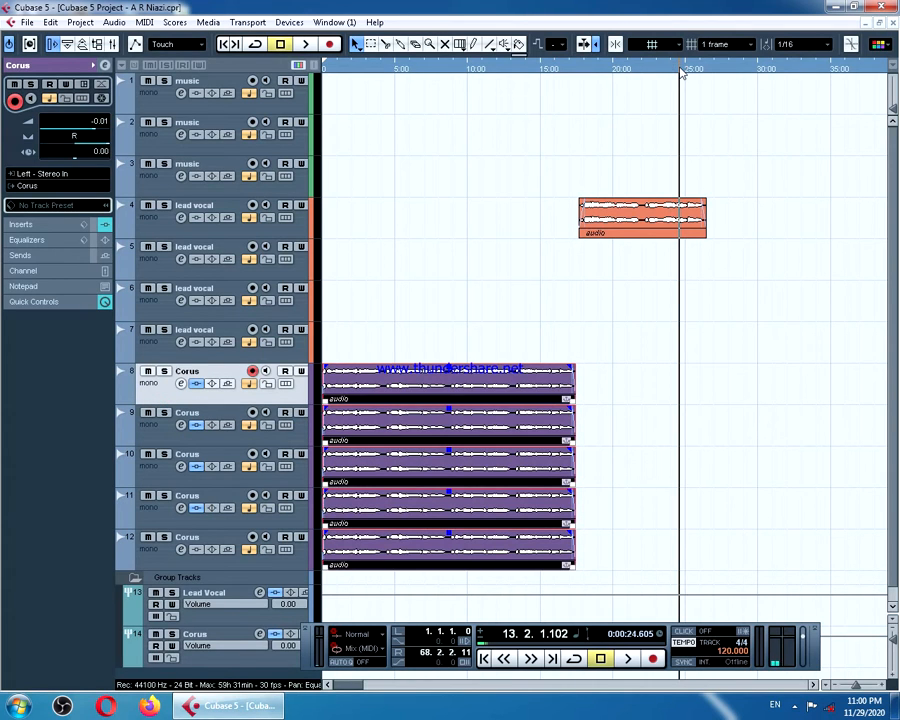
pyautogui.hotkey('ctrl', 'v')
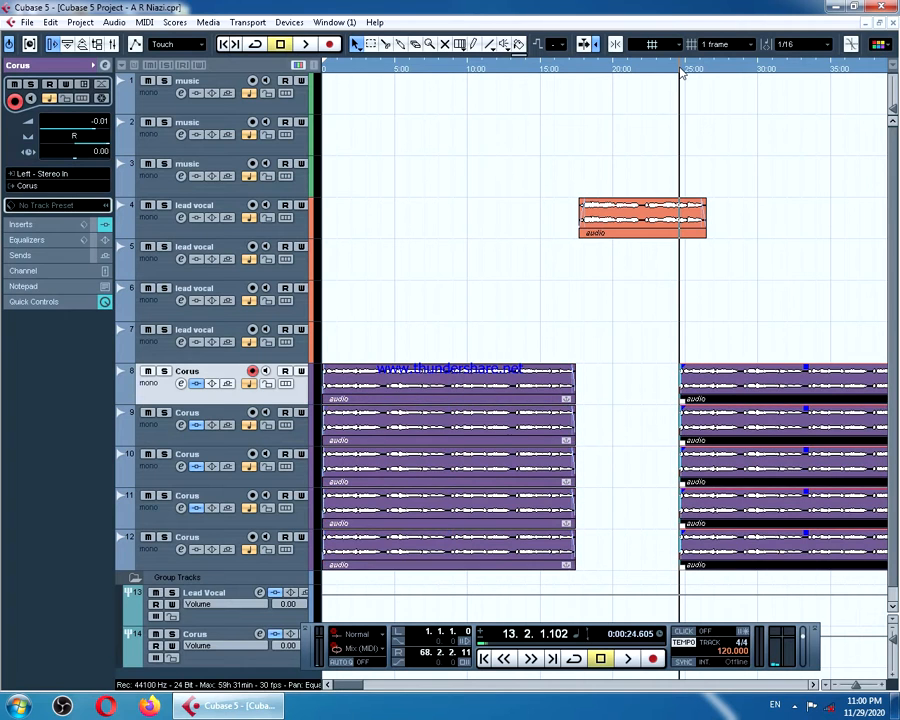
# - Move the pasted Corus clips to start at about 26.2 seconds, near the end of the lead vocal clip
pyautogui.press('h')
pyautogui.press('h')
pyautogui.press('h')
pyautogui.press('h')
pyautogui.press('h')
pyautogui.press('h')
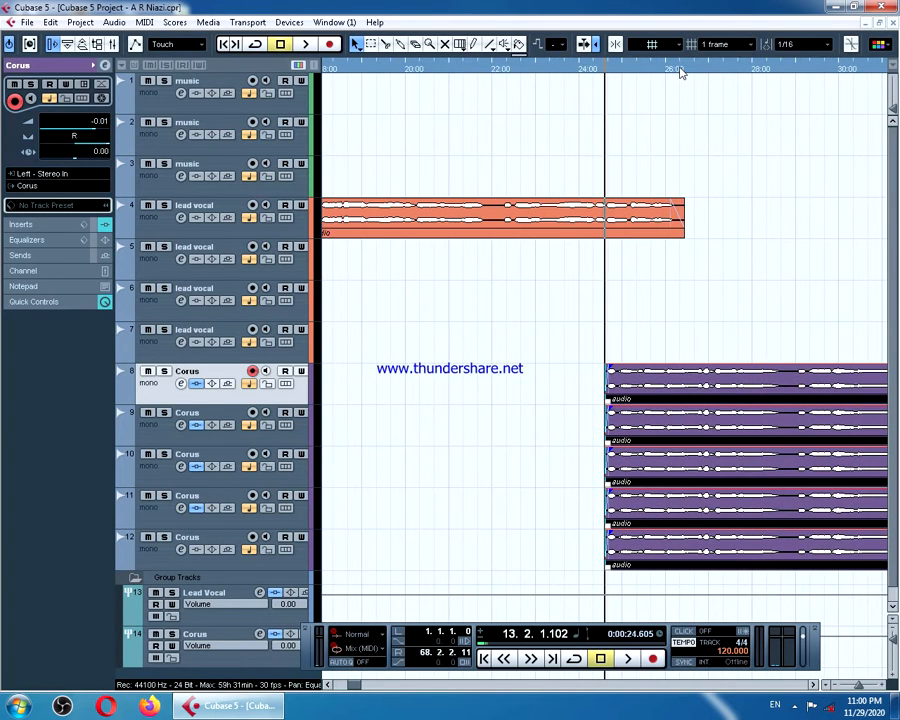
pyautogui.moveTo(679, 366); pyautogui.dragTo(747, 367)
# - Play the transition from the lead vocal and shift the pasted Corus clips to start at about 26.5 seconds
pyautogui.click(540, 72)
pyautogui.press('space')
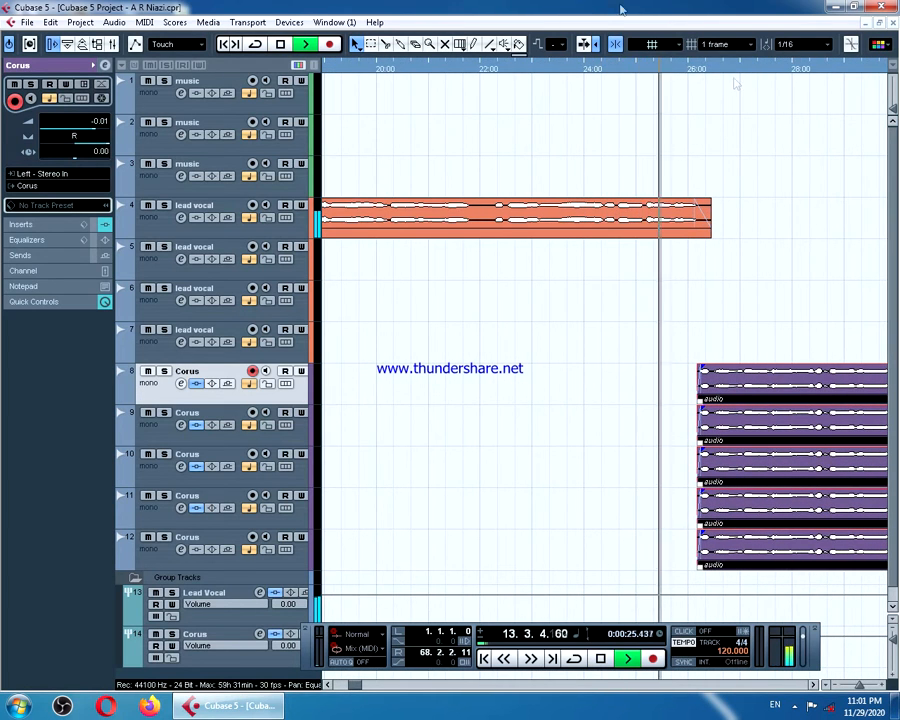
pyautogui.moveTo(717, 374); pyautogui.dragTo(754, 380)
pyautogui.click(634, 68)
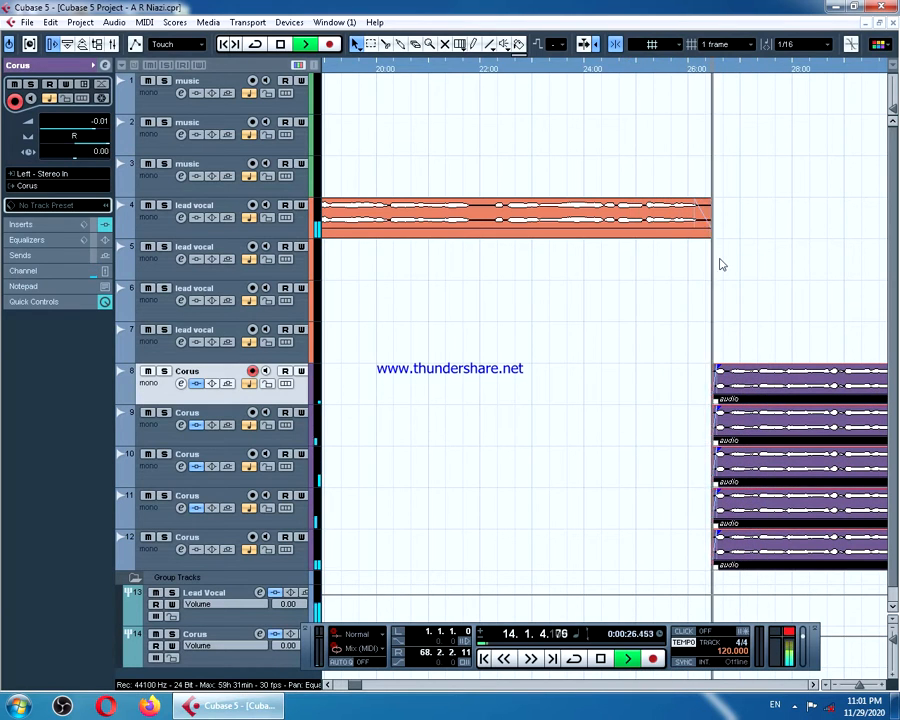
pyautogui.press('h')
pyautogui.press('h')
pyautogui.press('h')
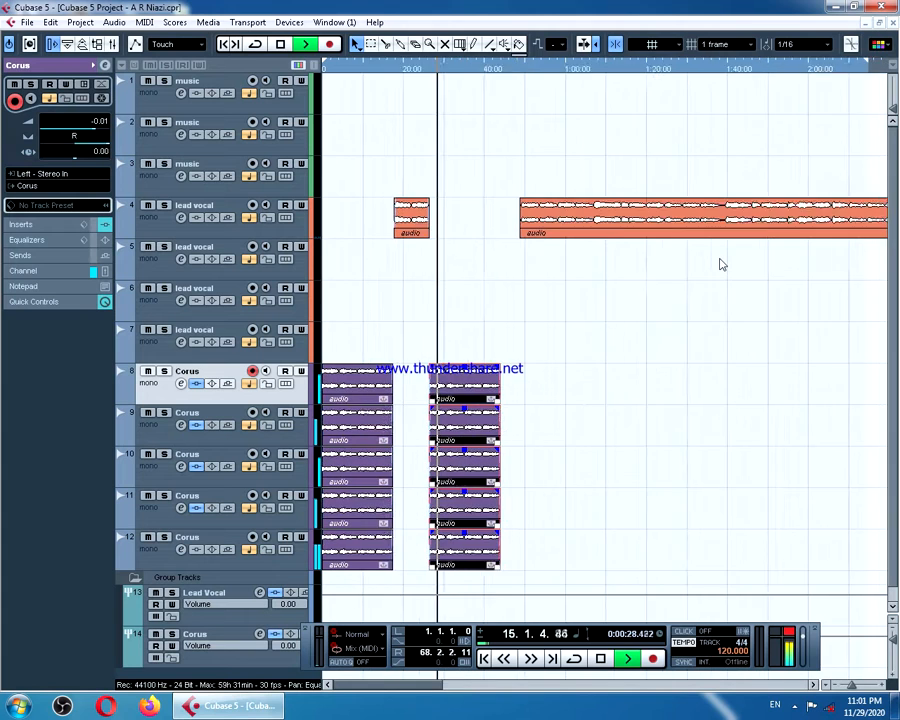
# - Stop playback and move the long lead vocal clip on track 4 to start at about 42.9 seconds, overlapping the Corus clips' end
pyautogui.press('space')
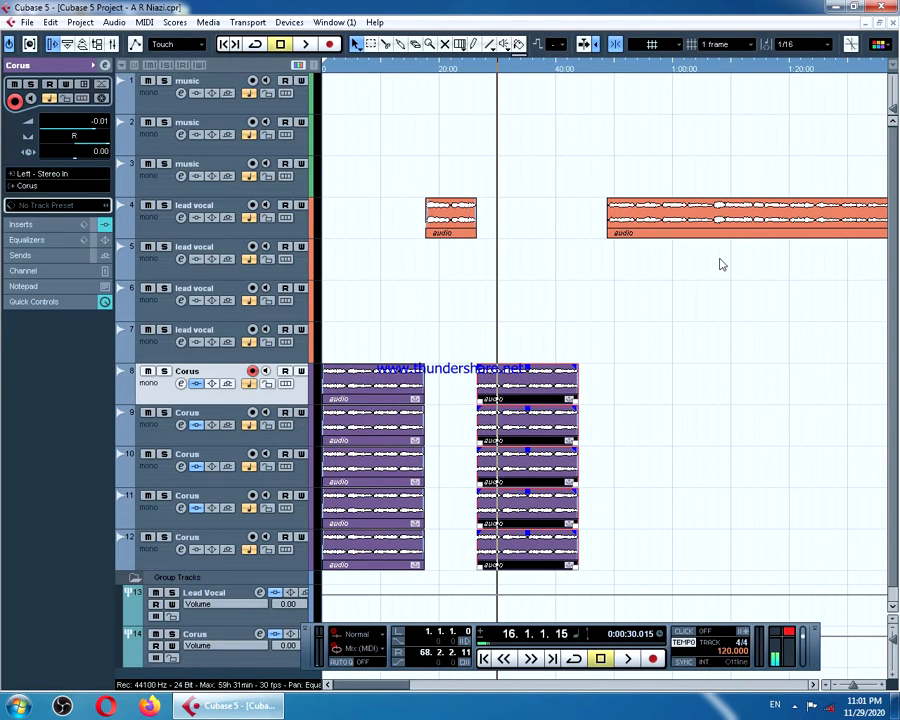
pyautogui.press('g')
pyautogui.press('g')
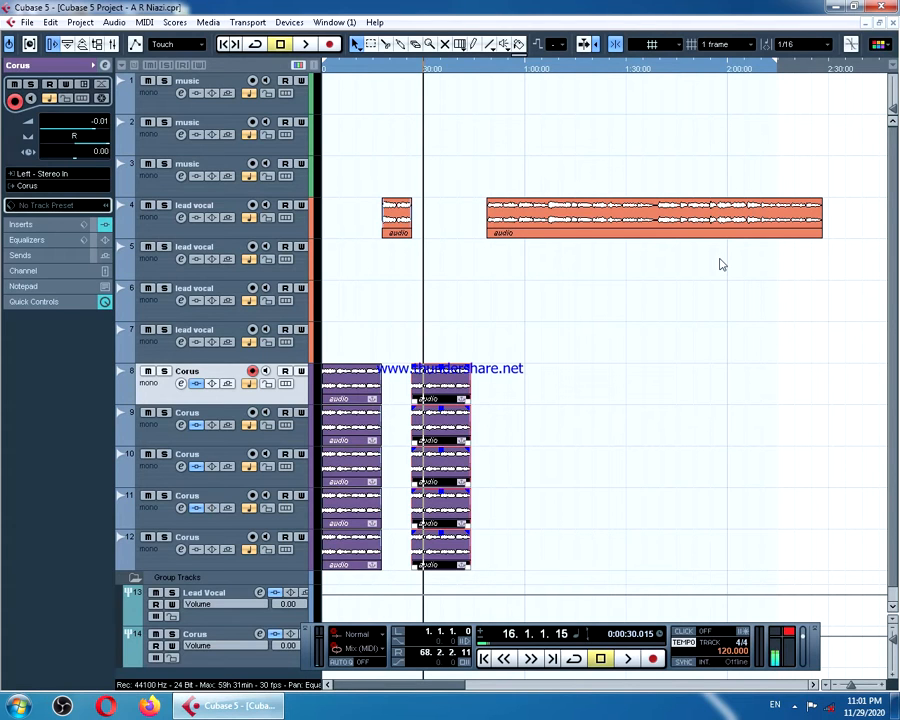
pyautogui.press('h')
pyautogui.press('h')
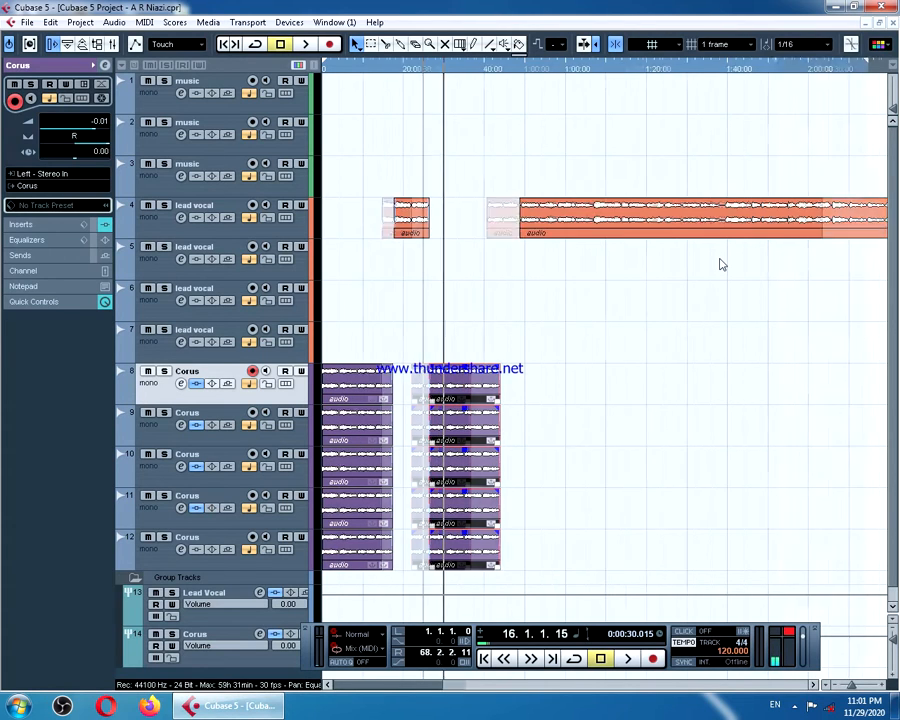
pyautogui.press('h')
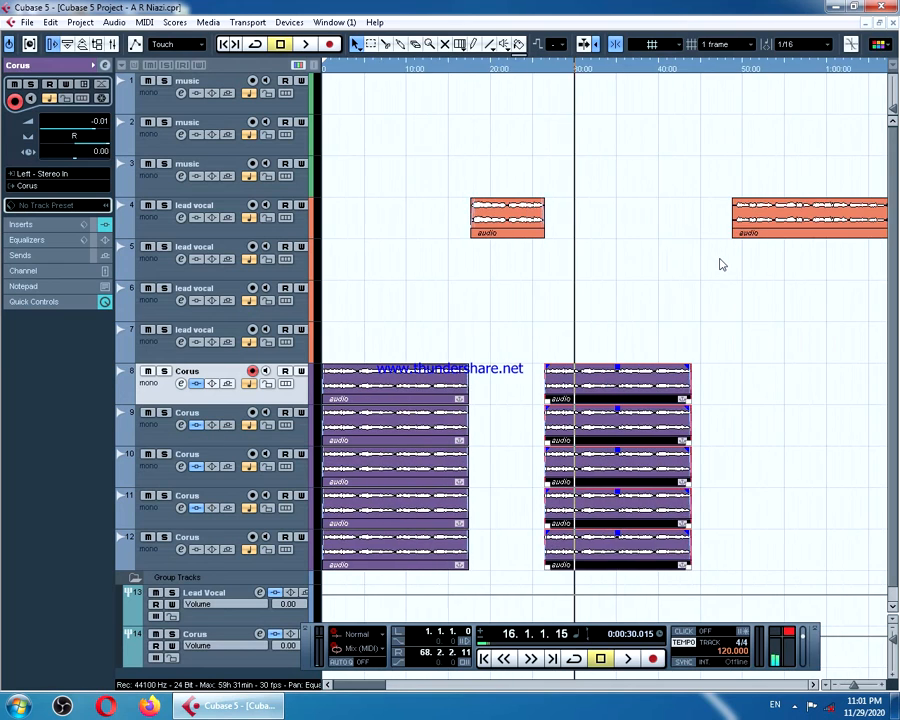
pyautogui.press('g')
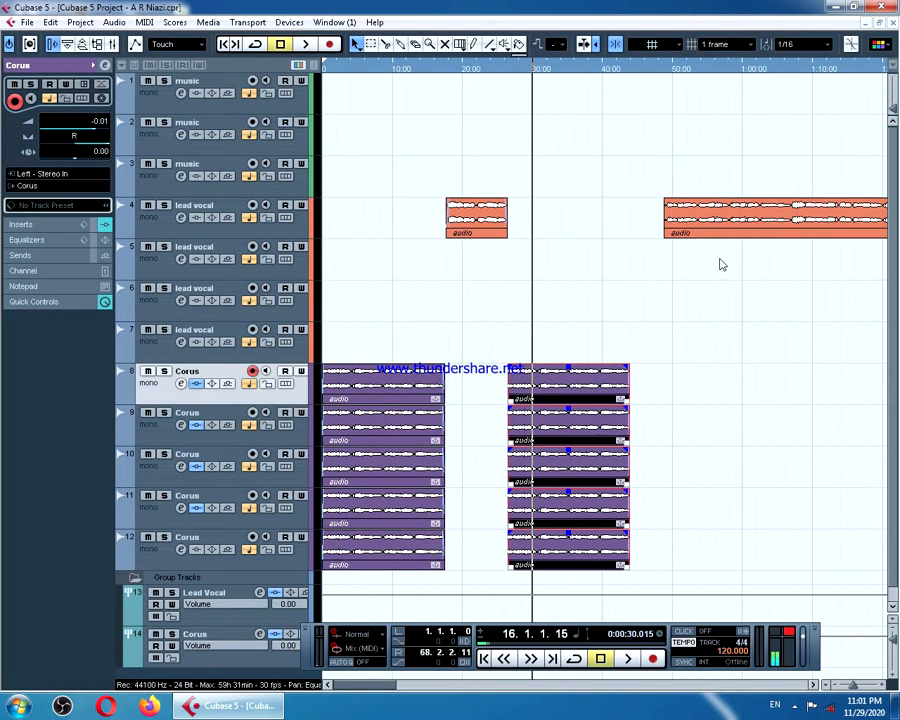
pyautogui.moveTo(699, 212); pyautogui.dragTo(658, 211)
# - Play the transition from the Corus clips and shift the long lead vocal clip to start at about 43.6 seconds
pyautogui.click(616, 69)
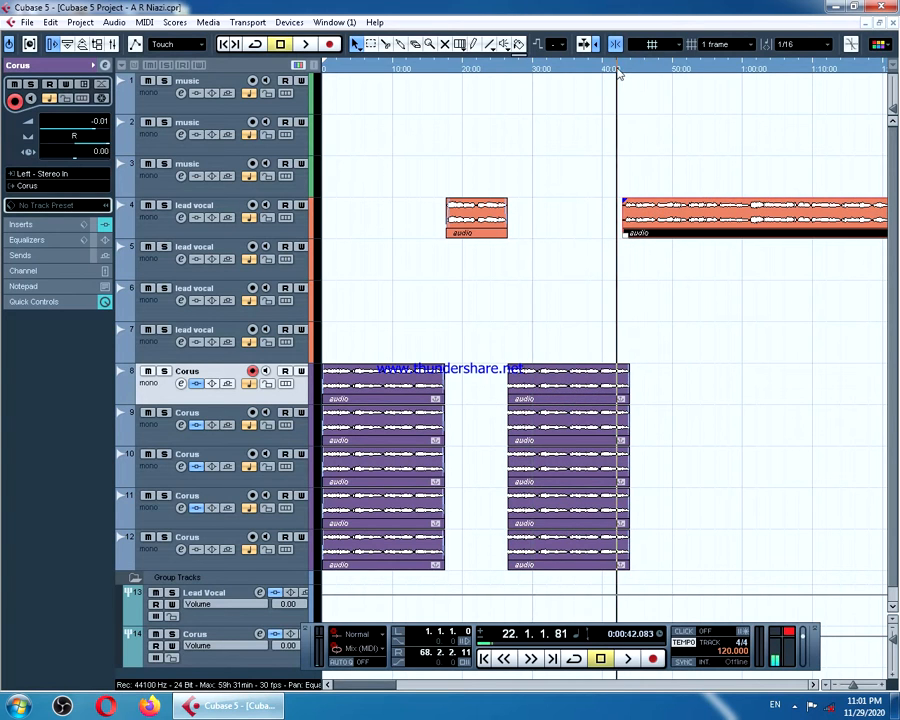
pyautogui.press('space')
pyautogui.press('h')
pyautogui.press('h')
pyautogui.press('h')
pyautogui.press('h')
pyautogui.press('h')
pyautogui.press('h')
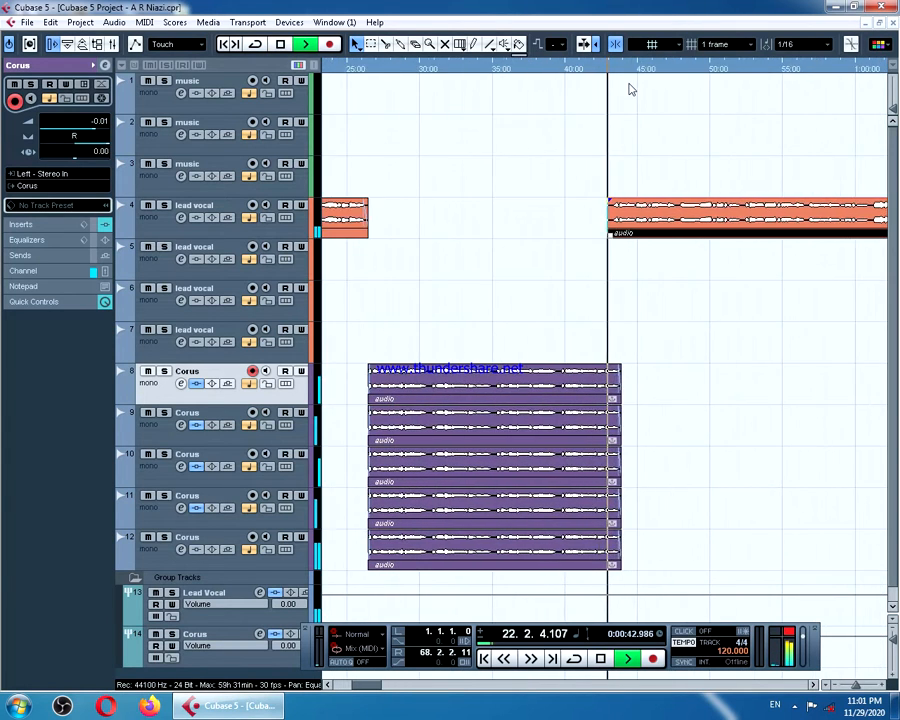
pyautogui.press('space')
pyautogui.press('h')
pyautogui.press('h')
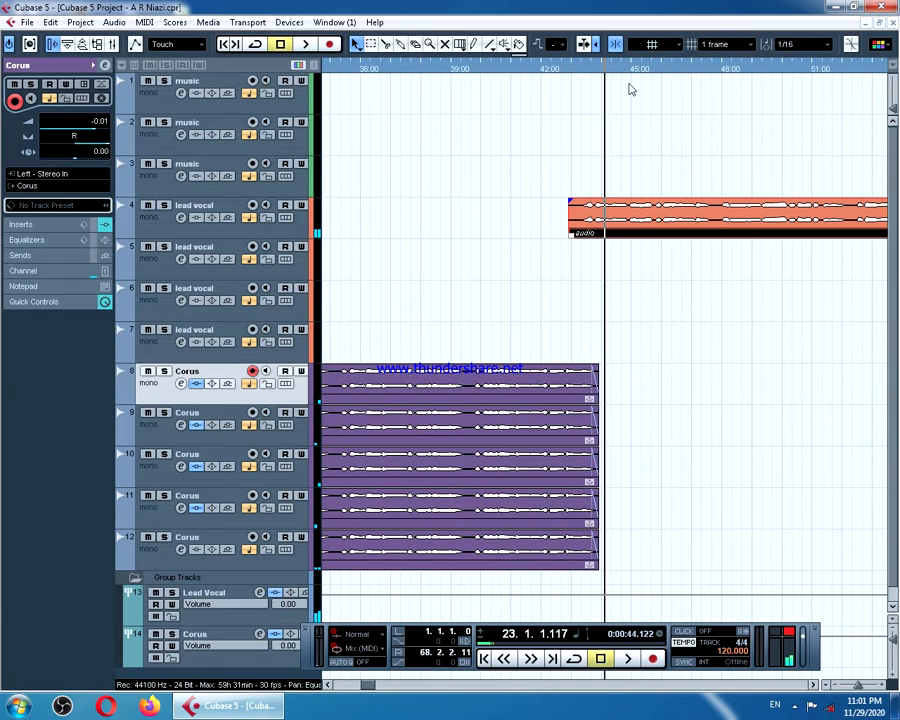
pyautogui.moveTo(633, 212); pyautogui.dragTo(655, 212)
# - Raise lead vocal track 4's volume to 3.50 and trim the long clip's start to the Corus clips' end at about 43.9 seconds
pyautogui.click(556, 70)
pyautogui.press('space')
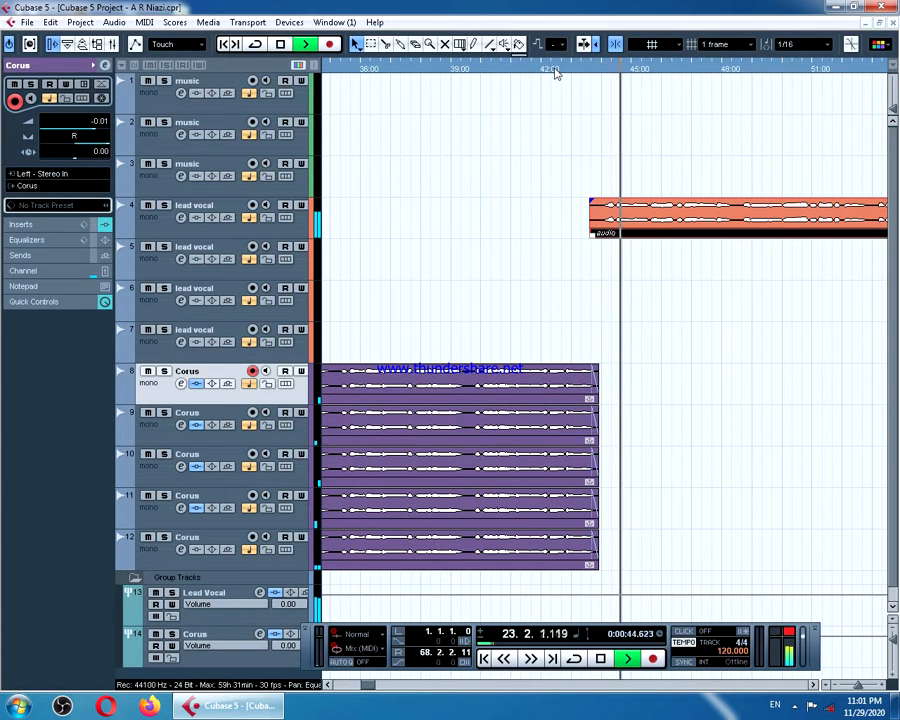
pyautogui.click(163, 220)
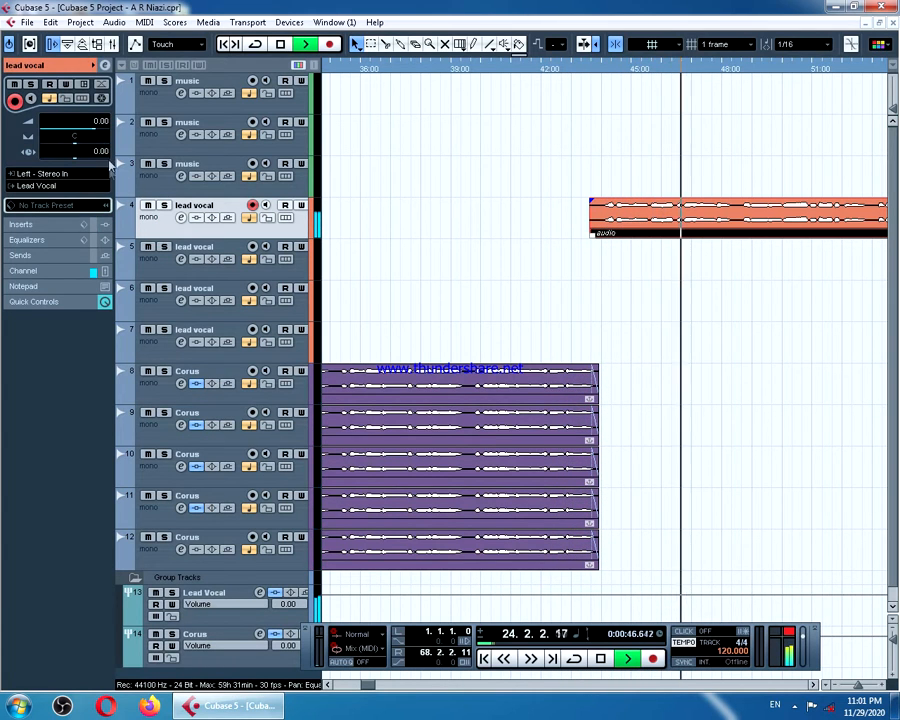
pyautogui.moveTo(97, 131); pyautogui.dragTo(102, 131)
pyautogui.moveTo(588, 236); pyautogui.dragTo(597, 243)
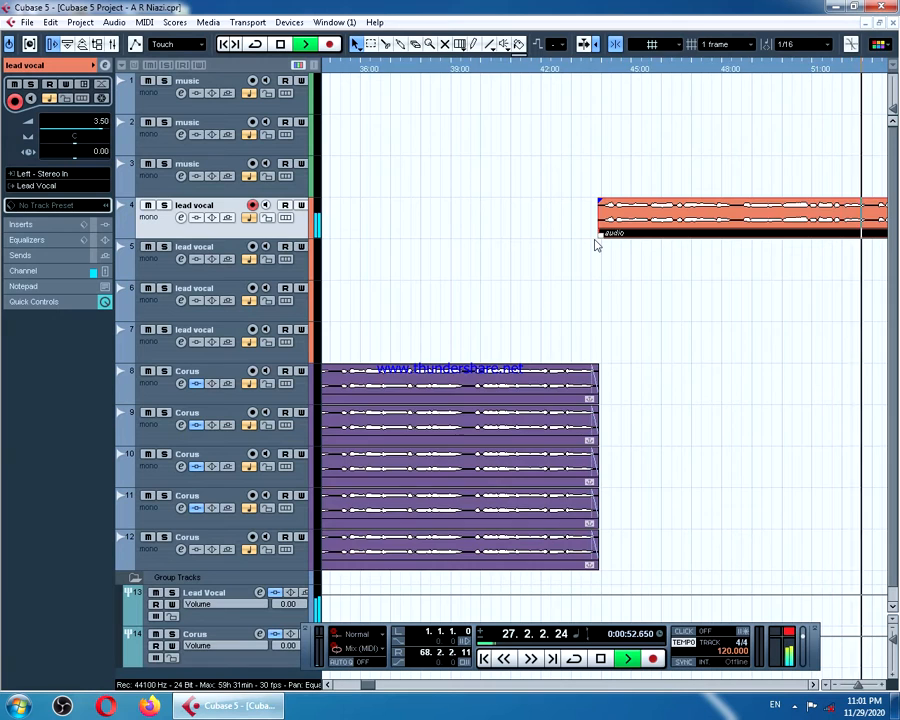
# - Play through the long lead vocal clip on track 4 and split it at about 1:15
pyautogui.press('g')
pyautogui.press('g')
pyautogui.press('g')
pyautogui.press('g')
pyautogui.press('g')
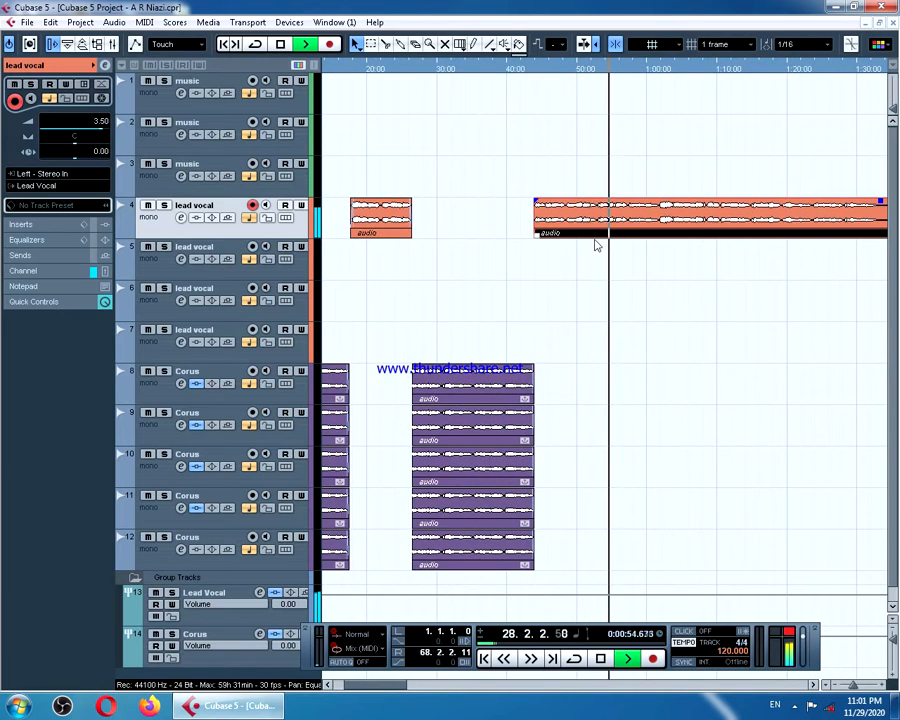
pyautogui.press('h')
pyautogui.press('h')
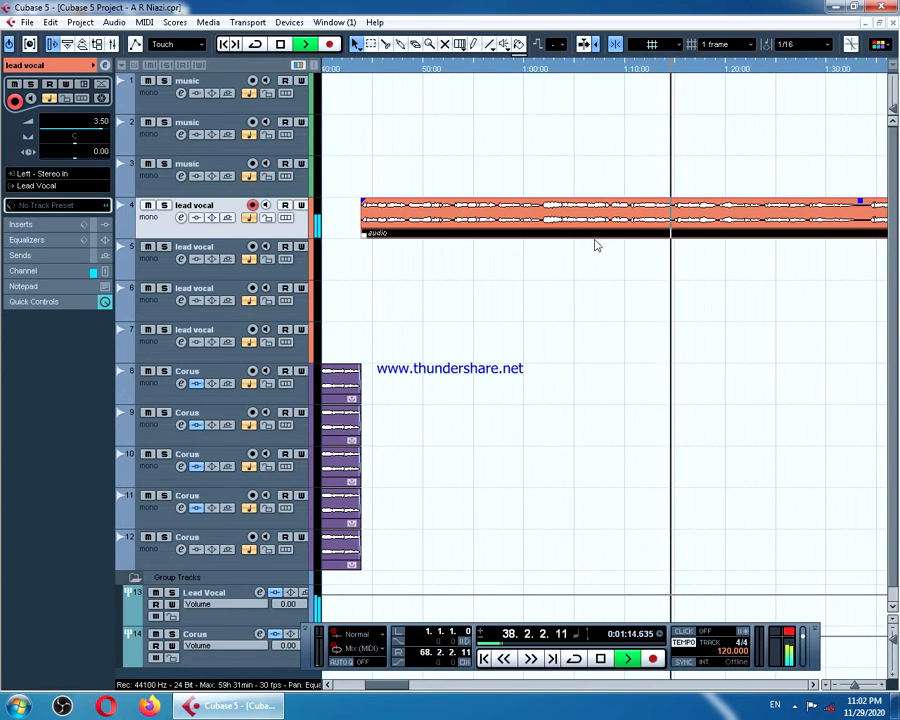
pyautogui.press('space')
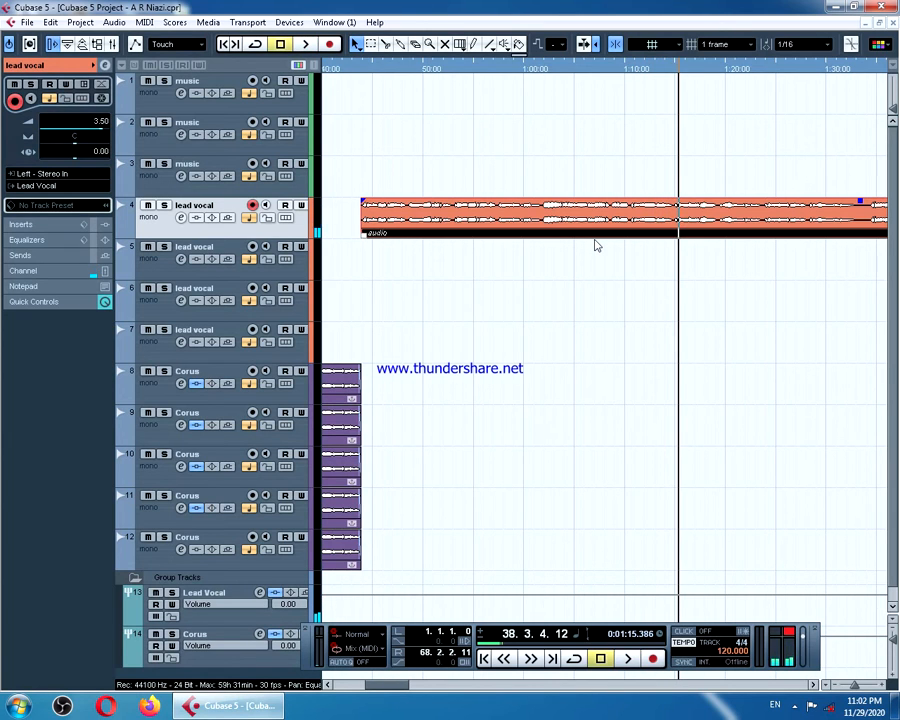
pyautogui.press('h')
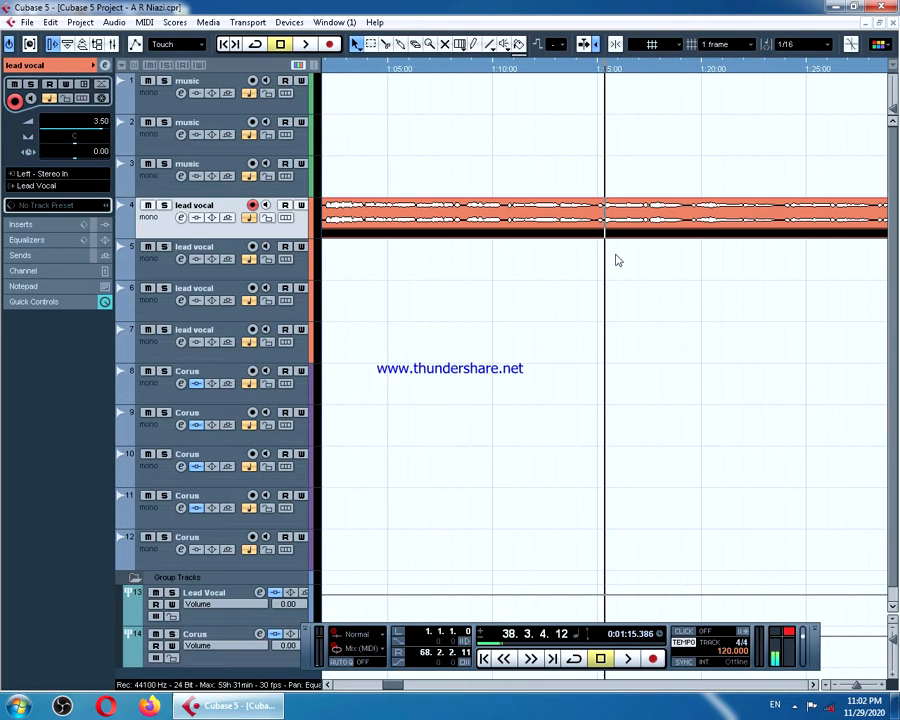
pyautogui.click(385, 44)
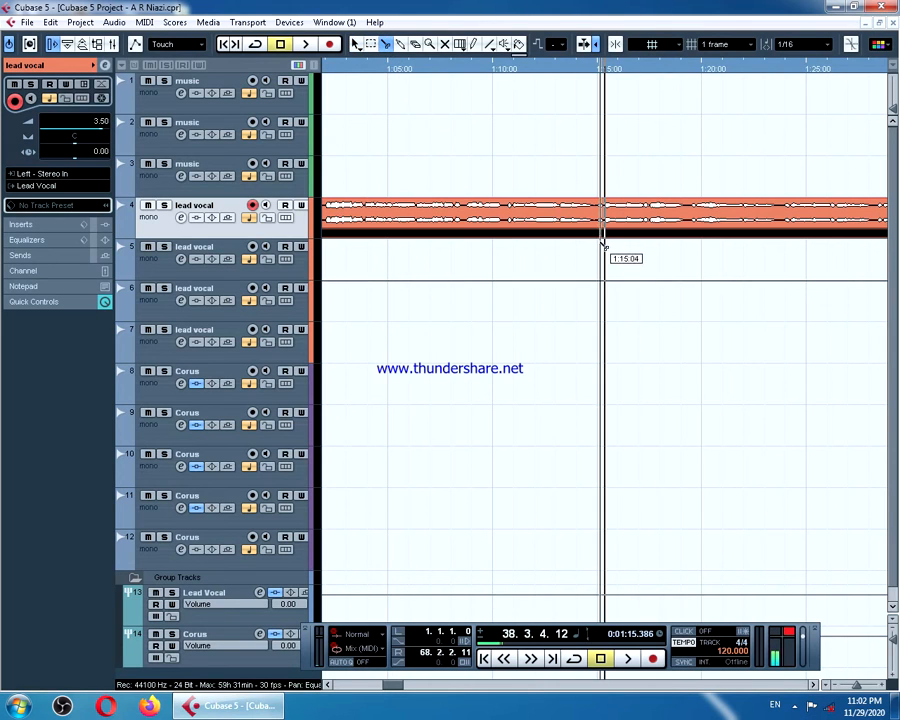
pyautogui.click(603, 233)
pyautogui.click(354, 44)
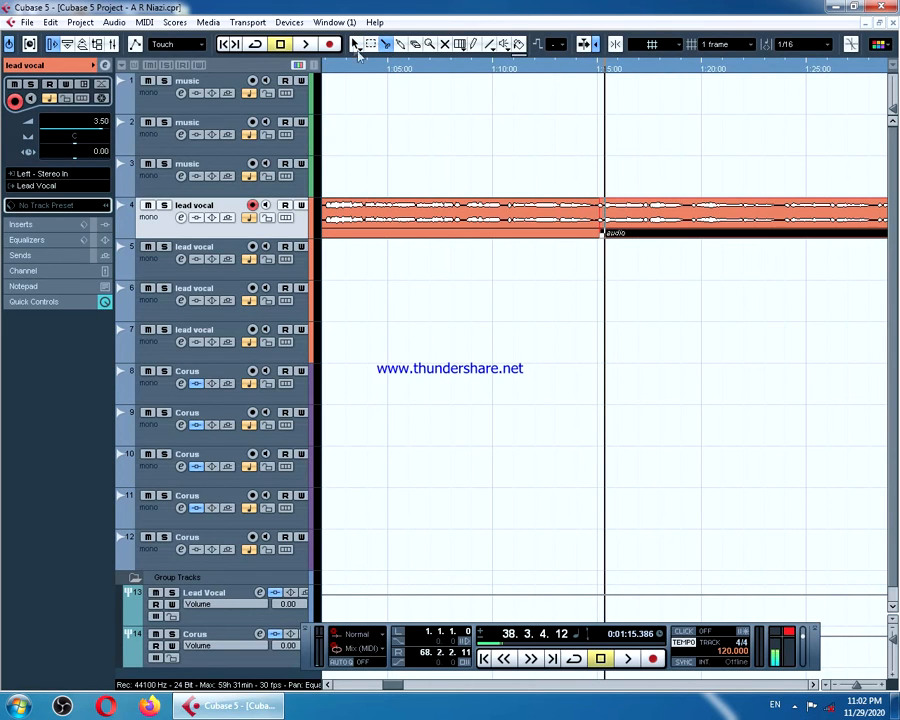
# - Move the split-off remainder of the lead vocal along track 4 to start at about 2:09
pyautogui.moveTo(682, 225); pyautogui.dragTo(824, 225)
pyautogui.press('g')
pyautogui.press('g')
pyautogui.press('g')
pyautogui.press('g')
pyautogui.press('g')
pyautogui.press('g')
pyautogui.press('g')
pyautogui.press('g')
pyautogui.press('g')
pyautogui.press('g')
pyautogui.press('g')
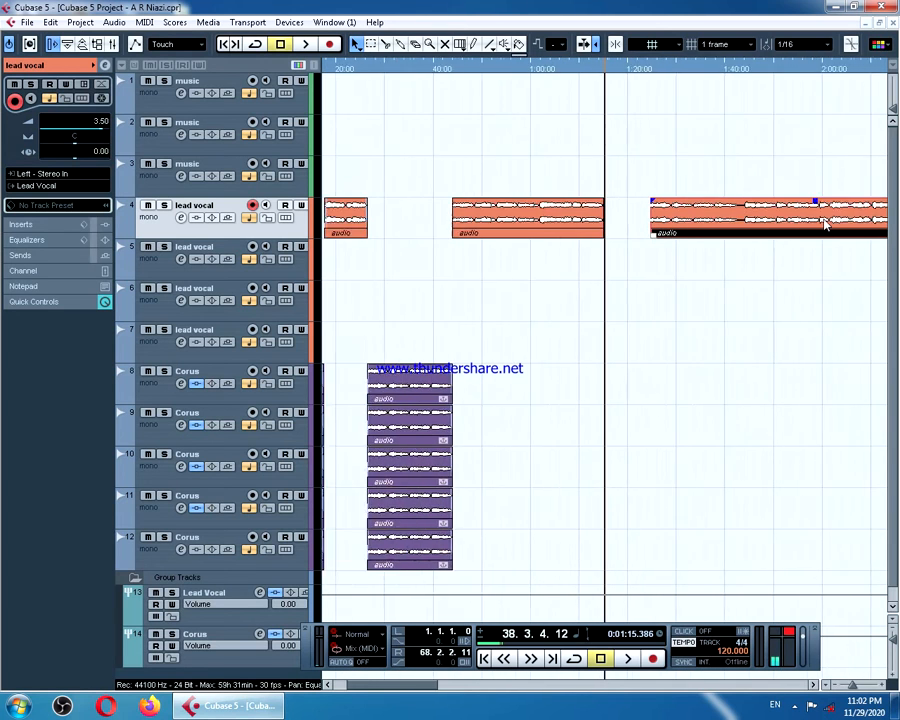
pyautogui.moveTo(631, 222); pyautogui.dragTo(753, 226)
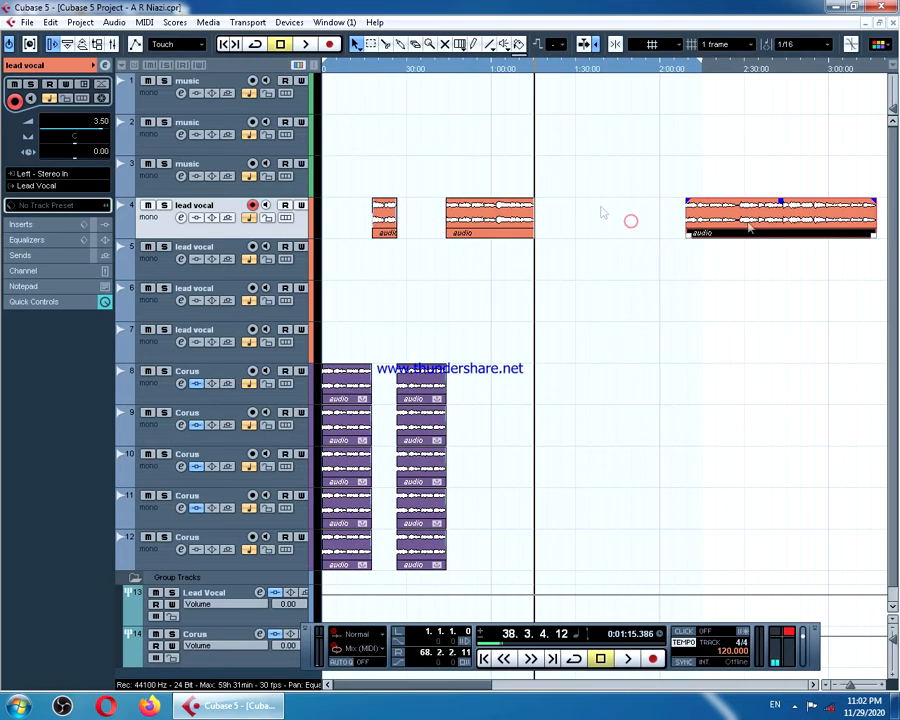
# - Trim the end of the lead vocal clip before the gap to about 1:14.7 and add a short fade-out
pyautogui.press('h')
pyautogui.press('h')
pyautogui.press('h')
pyautogui.press('h')
pyautogui.press('h')
pyautogui.press('h')
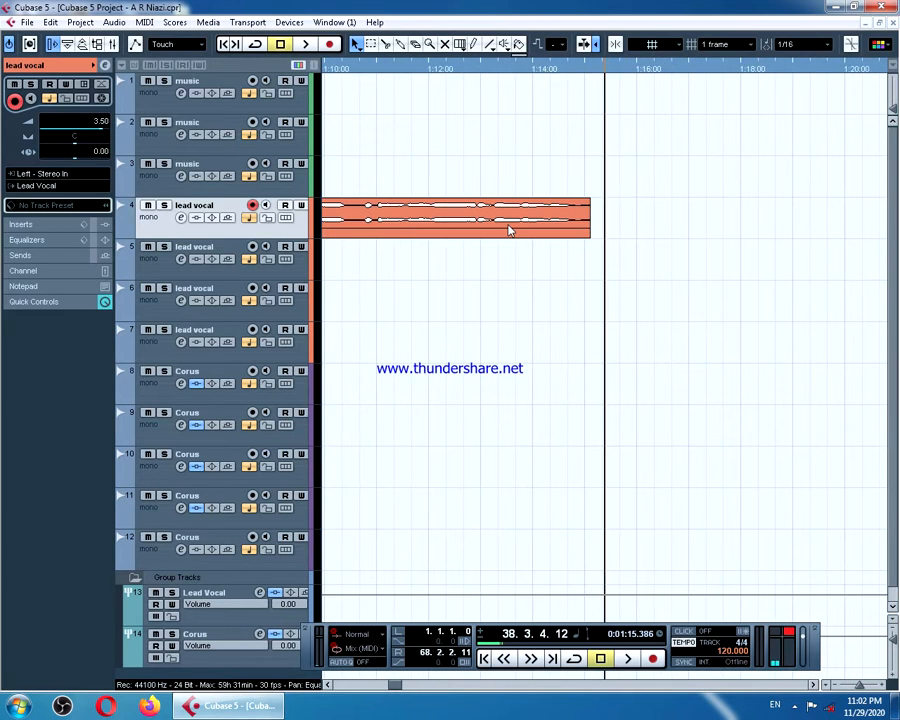
pyautogui.moveTo(585, 239); pyautogui.dragTo(536, 201)
# - Add a fade-in of about 9 frames at the start of the lead vocal clip that follows the second Corus section
pyautogui.press('g')
pyautogui.press('g')
pyautogui.press('g')
pyautogui.press('g')
pyautogui.press('g')
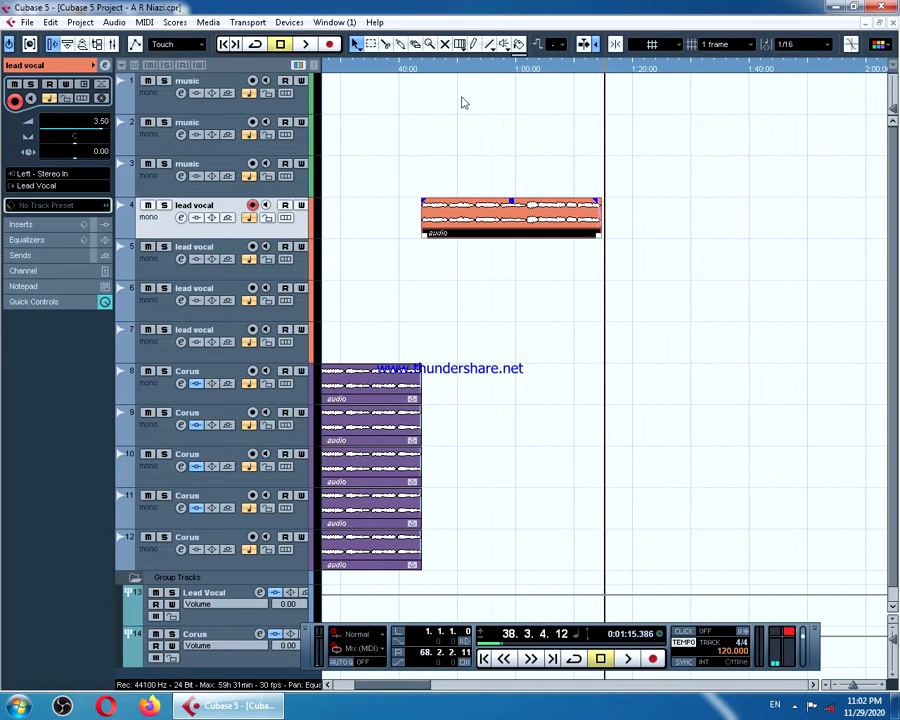
pyautogui.click(420, 69)
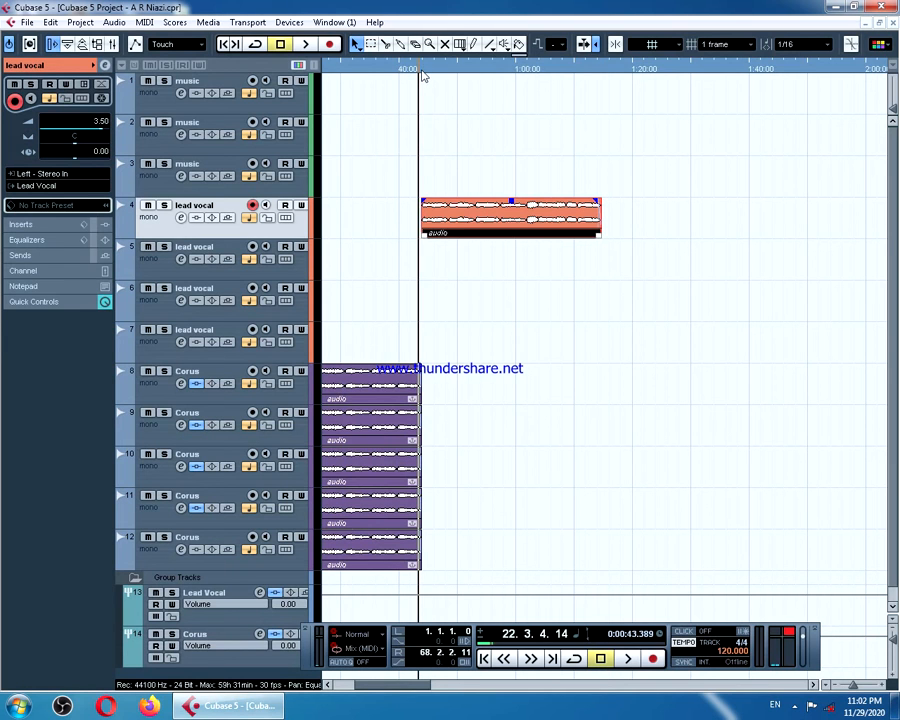
pyautogui.press('h')
pyautogui.press('h')
pyautogui.press('h')
pyautogui.press('h')
pyautogui.press('h')
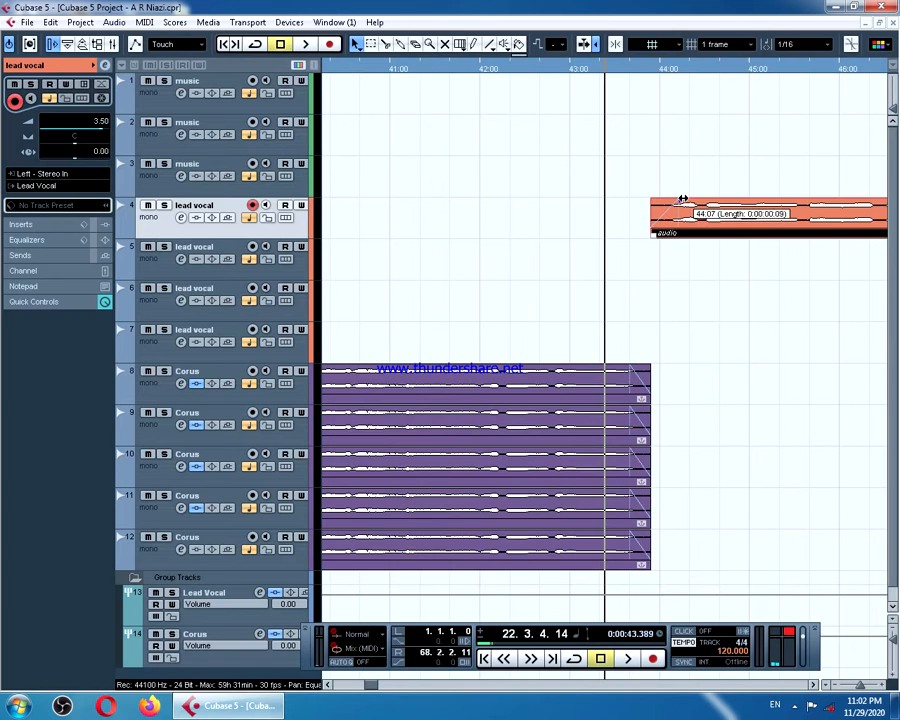
# - Select the second set of five Corus clips and place the project cursor at their start, about 26.6 seconds
pyautogui.press('g')
pyautogui.press('g')
pyautogui.press('g')
pyautogui.press('g')
pyautogui.press('g')
pyautogui.press('g')
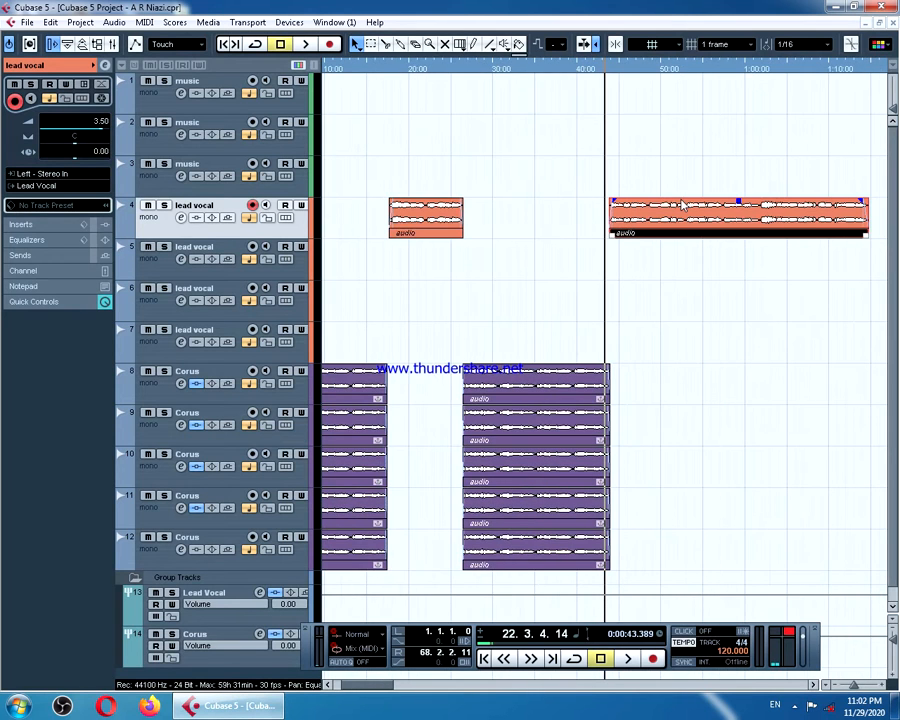
pyautogui.moveTo(613, 346); pyautogui.dragTo(560, 560)
pyautogui.click(469, 68)
pyautogui.click(465, 70)
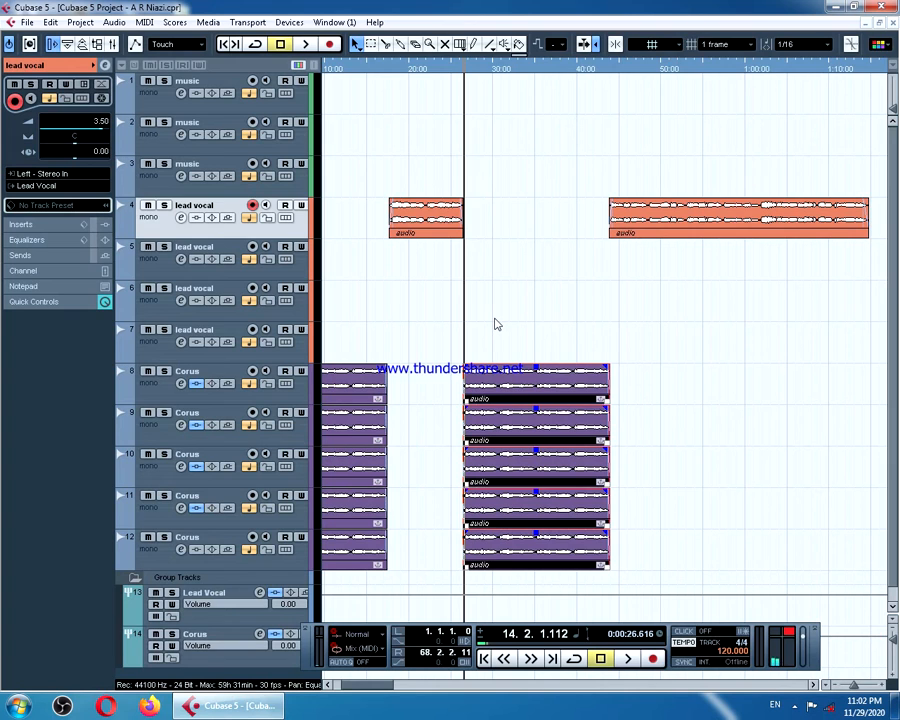
pyautogui.press('g')
pyautogui.press('g')
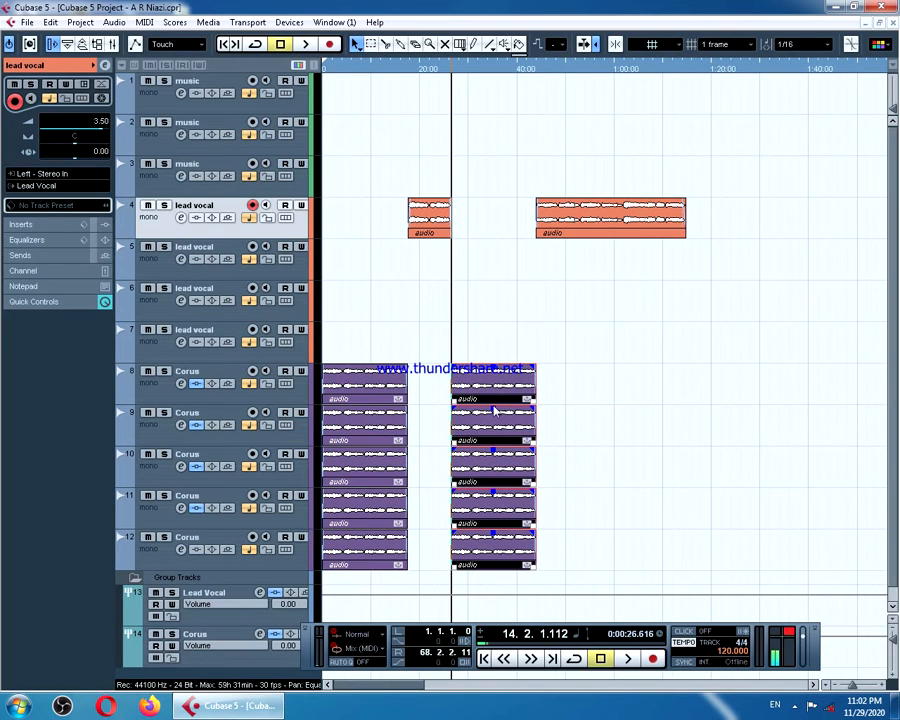
# - Select the short lead vocal clip with both sets of Corus clips and paste copies at about 1:07, starting on track 4
pyautogui.moveTo(484, 196); pyautogui.dragTo(337, 553)
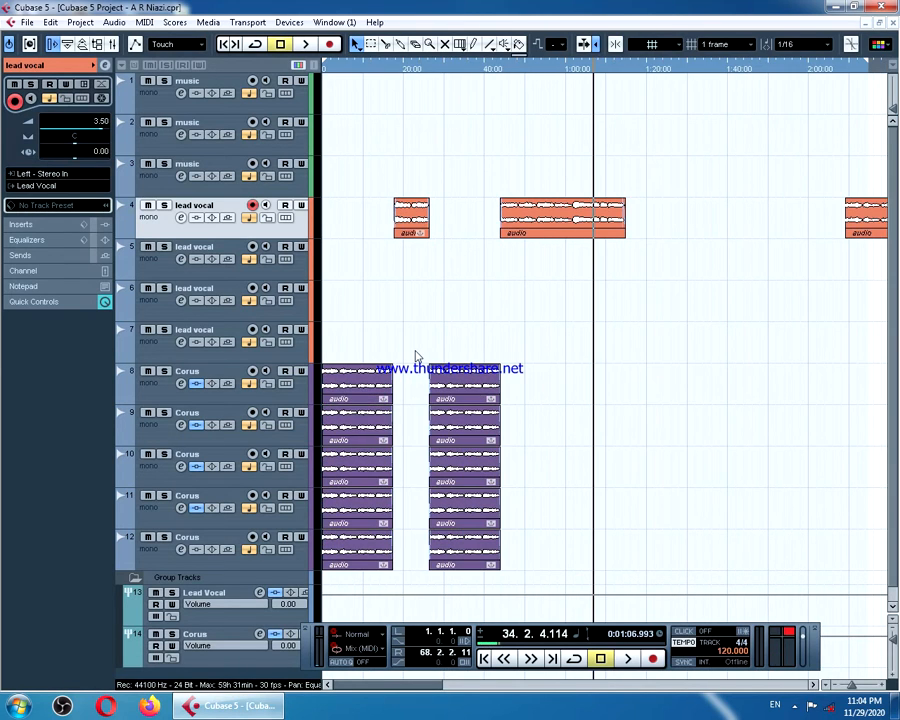
pyautogui.moveTo(458, 208); pyautogui.dragTo(302, 527)
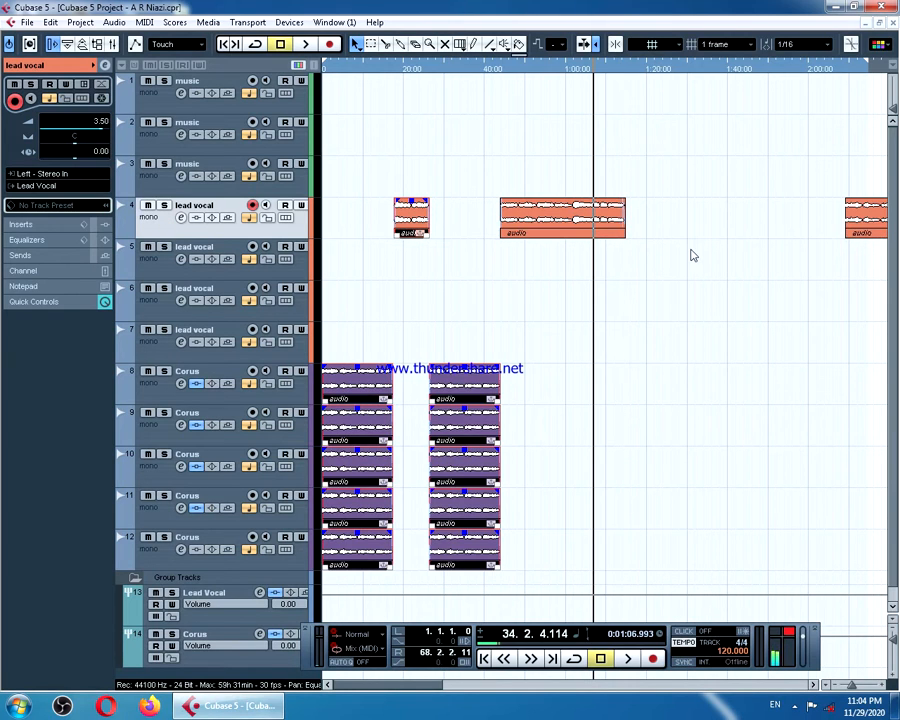
pyautogui.click(170, 313)
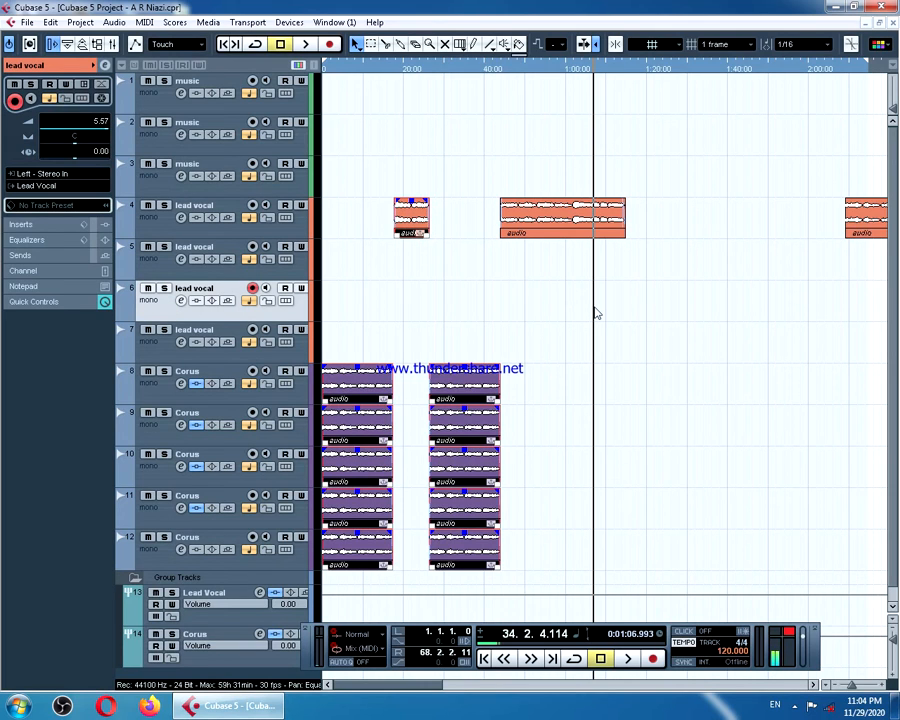
pyautogui.click(203, 356)
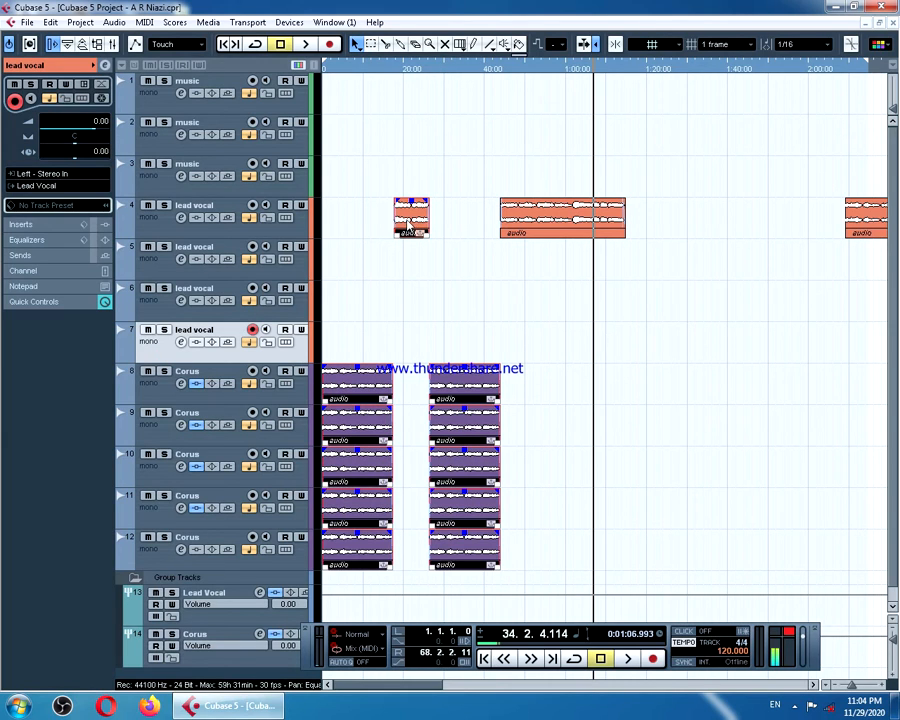
pyautogui.click(167, 234)
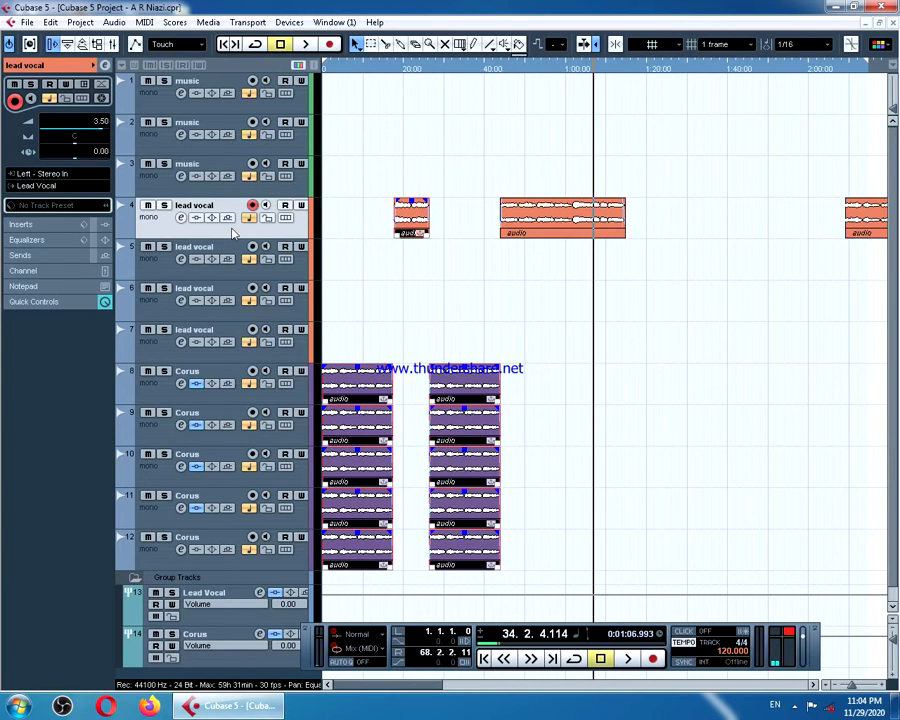
pyautogui.hotkey('ctrl', 'v')
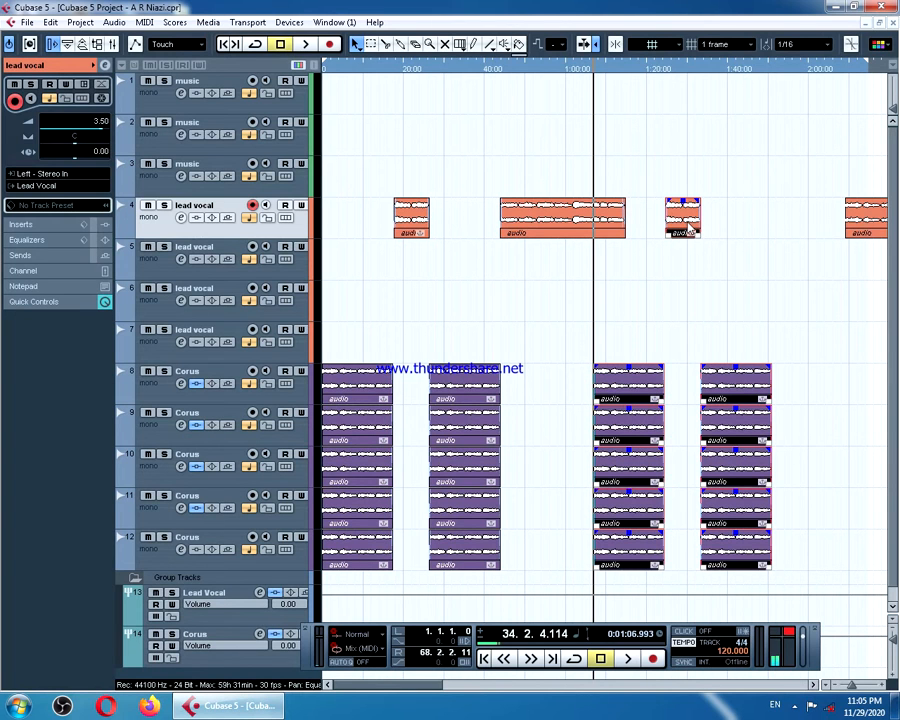
# - Move the pasted clips so the first Corus set starts at the lead vocal clip's end, about 1:14.7, and play the transition
pyautogui.press('h')
pyautogui.press('h')
pyautogui.press('h')
pyautogui.press('h')
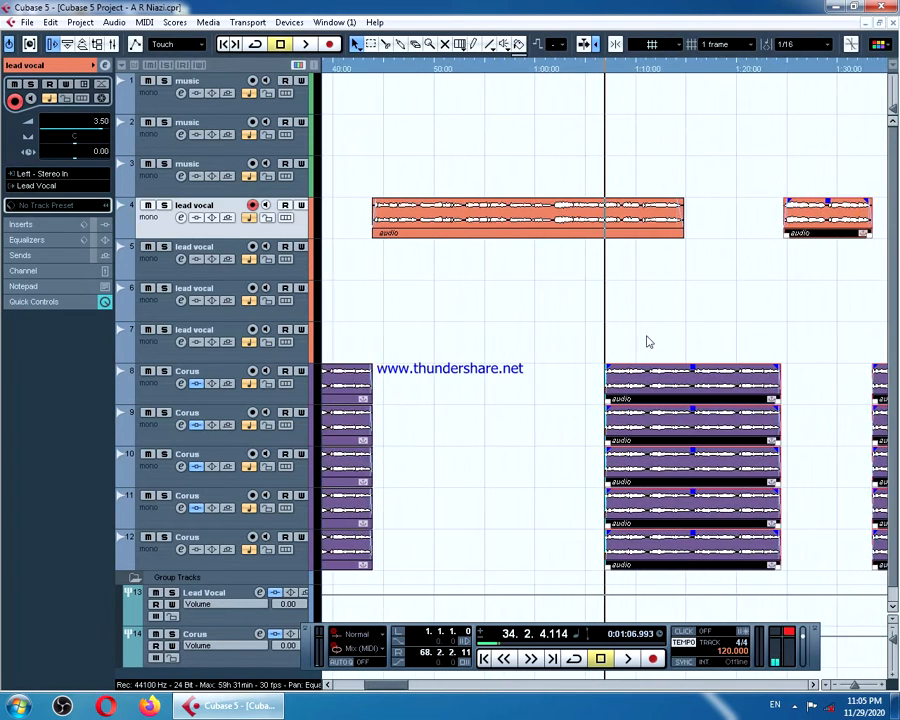
pyautogui.moveTo(640, 388); pyautogui.dragTo(802, 388)
pyautogui.click(687, 67)
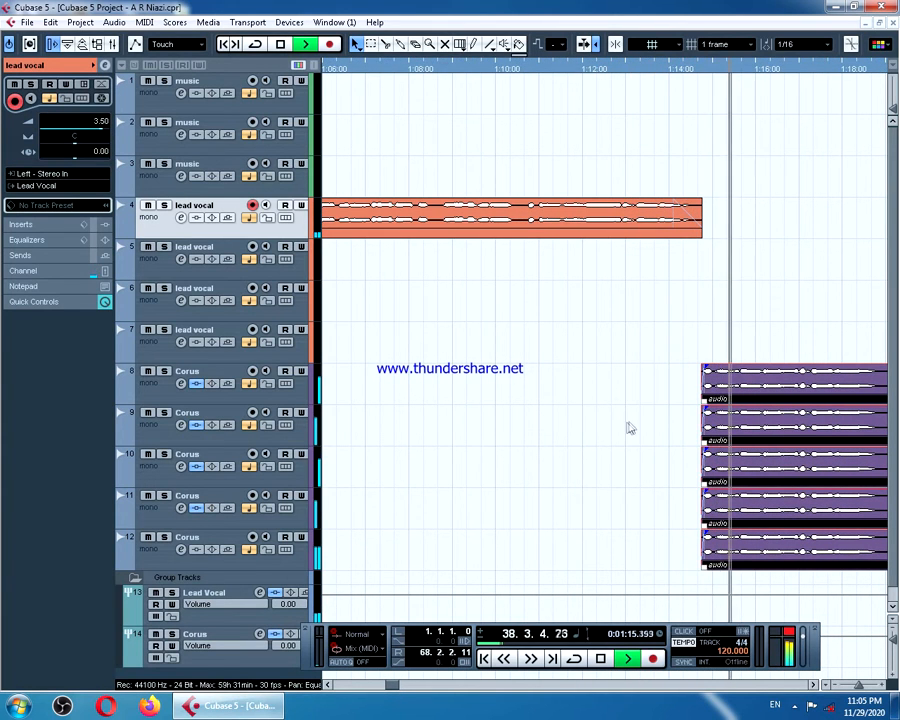
pyautogui.press('space')
pyautogui.press('h')
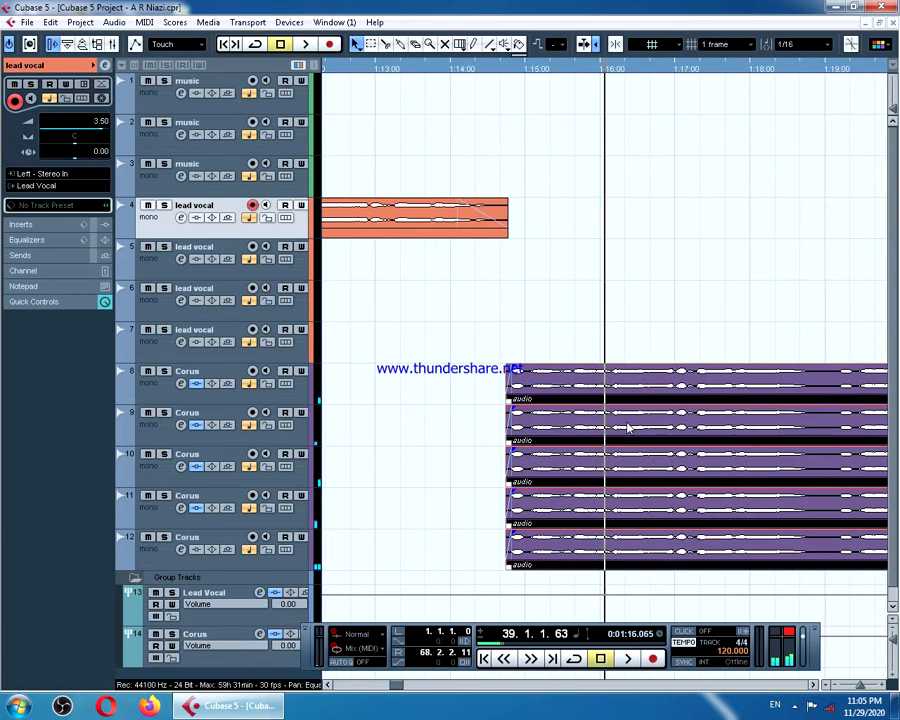
# - Shift the pasted clips so the first pasted Corus set starts at about 1:15, and play the transition from the lead vocal
pyautogui.moveTo(536, 400); pyautogui.dragTo(561, 408)
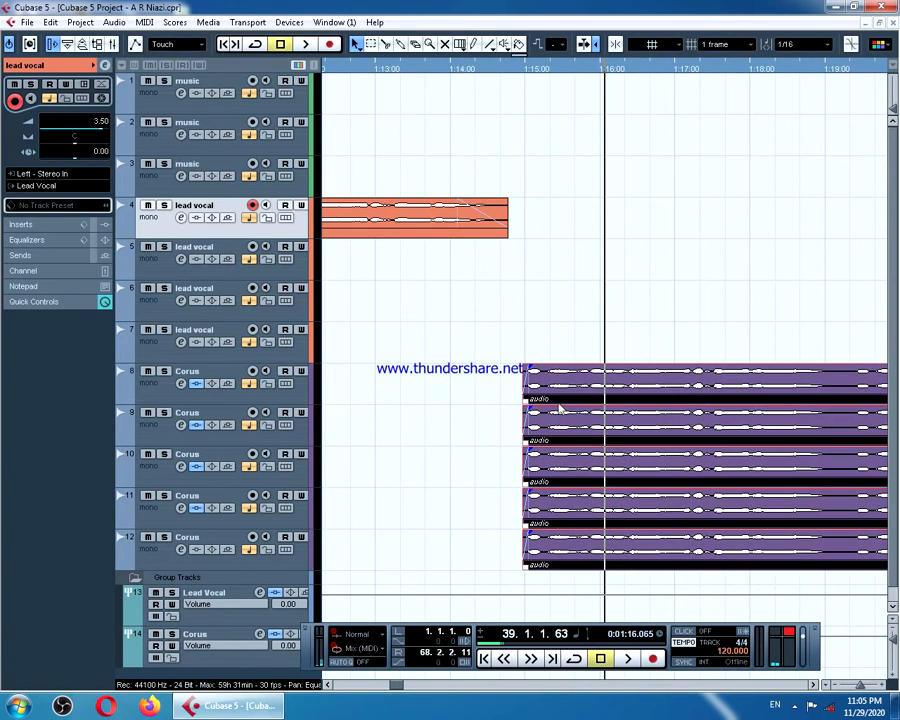
pyautogui.press('g')
pyautogui.press('g')
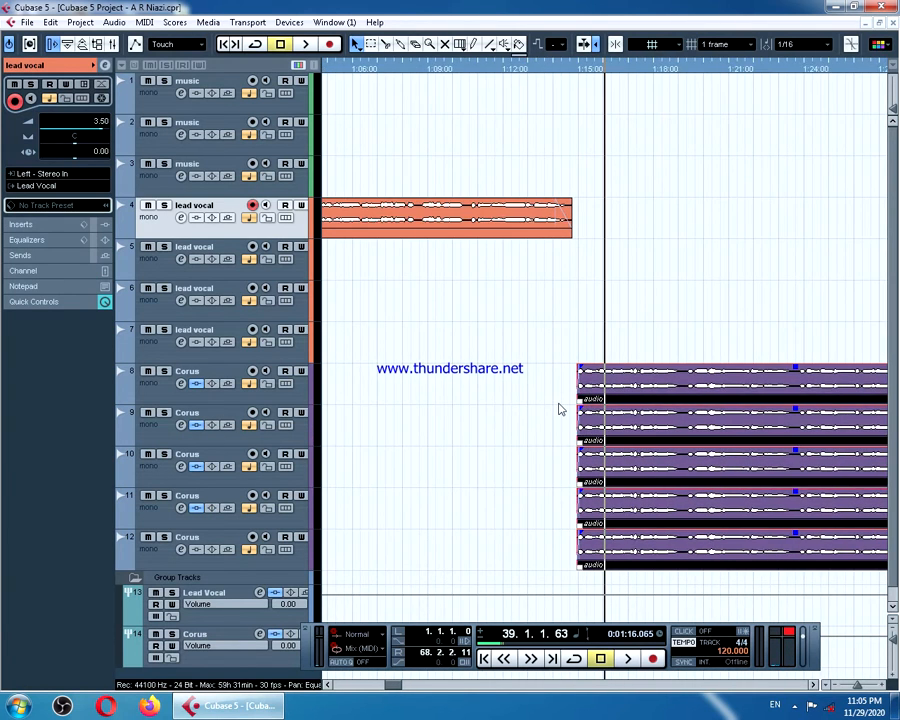
pyautogui.click(472, 70)
pyautogui.press('space')
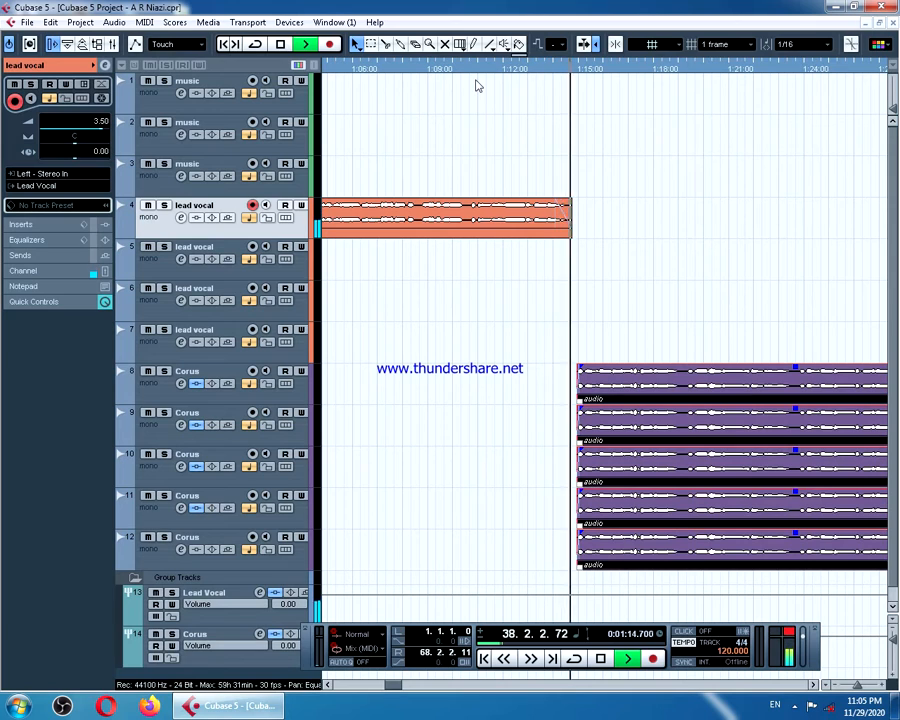
pyautogui.press('g')
pyautogui.press('g')
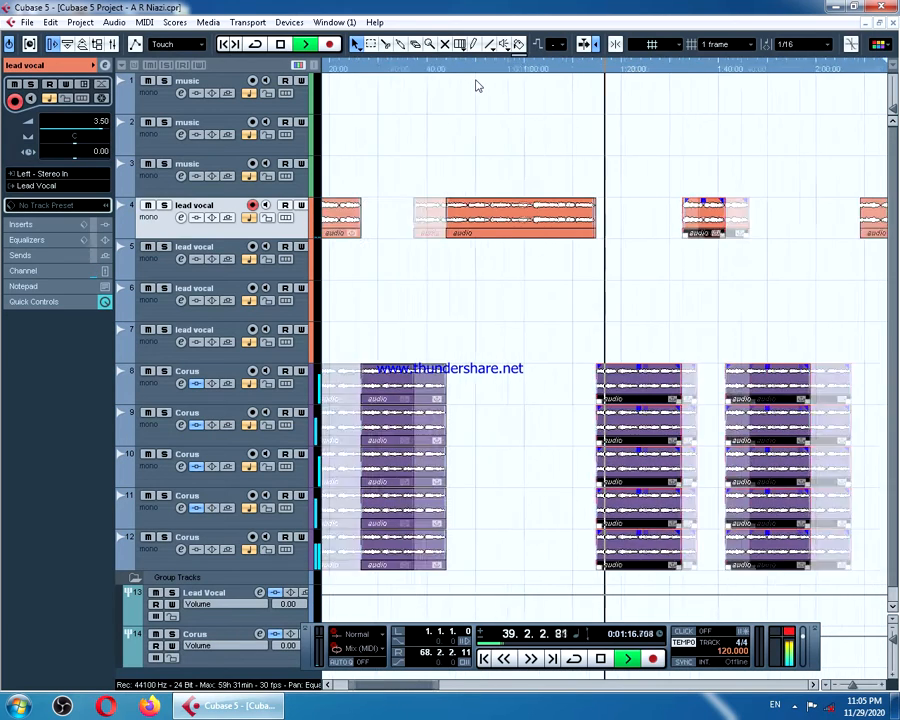
pyautogui.press('g')
pyautogui.press('space')
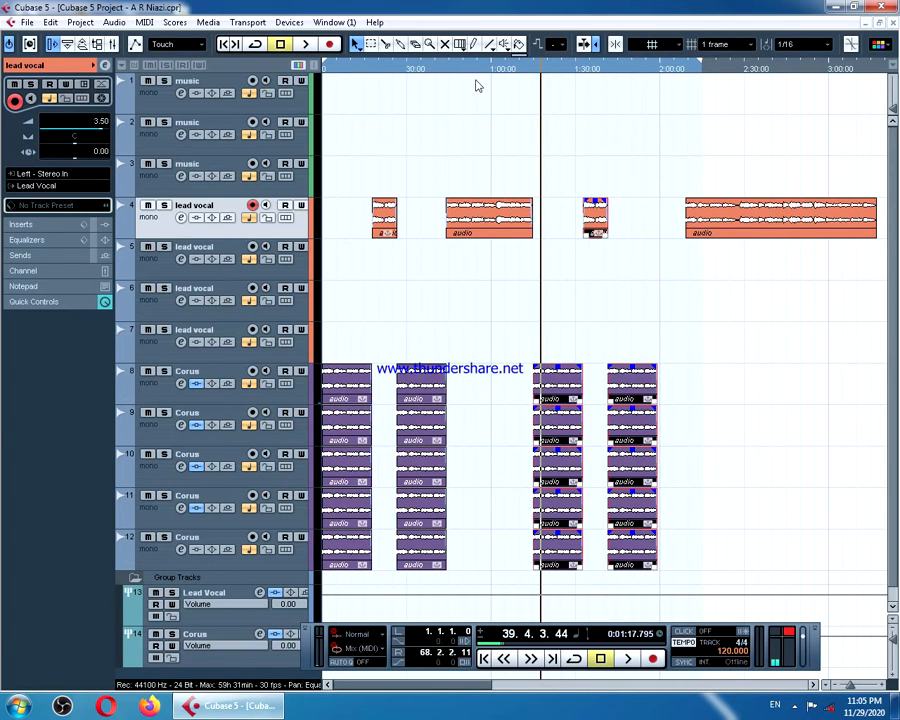
# - Play part of the last lead vocal clip, stopping at about 2:22, to find where its start should be trimmed
pyautogui.press('h')
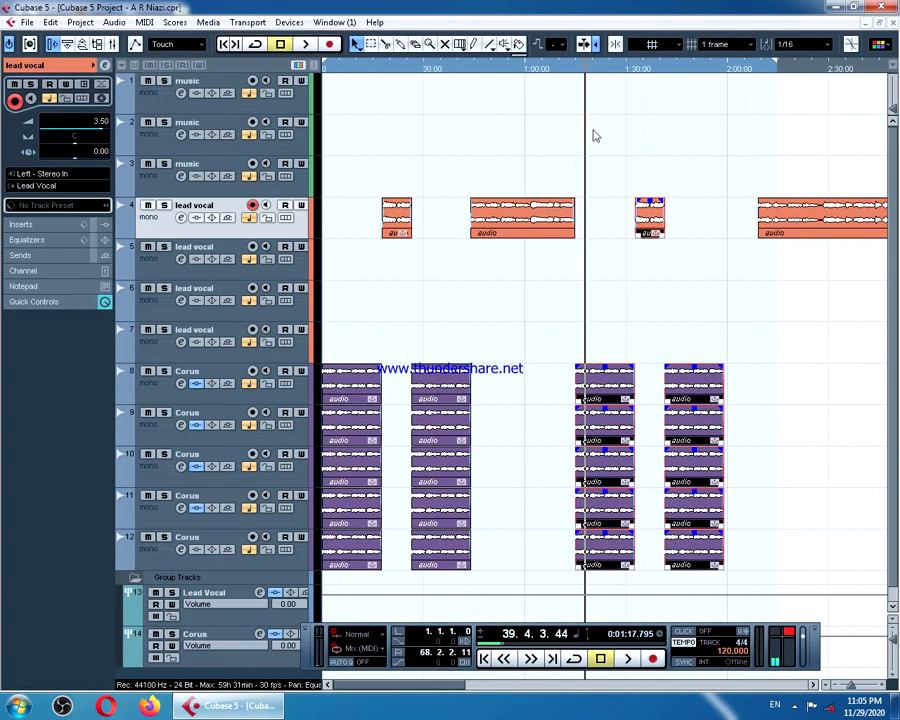
pyautogui.press('g')
pyautogui.press('g')
pyautogui.press('g')
pyautogui.click(599, 70)
pyautogui.press('h')
pyautogui.press('h')
pyautogui.press('h')
pyautogui.press('h')
pyautogui.press('space')
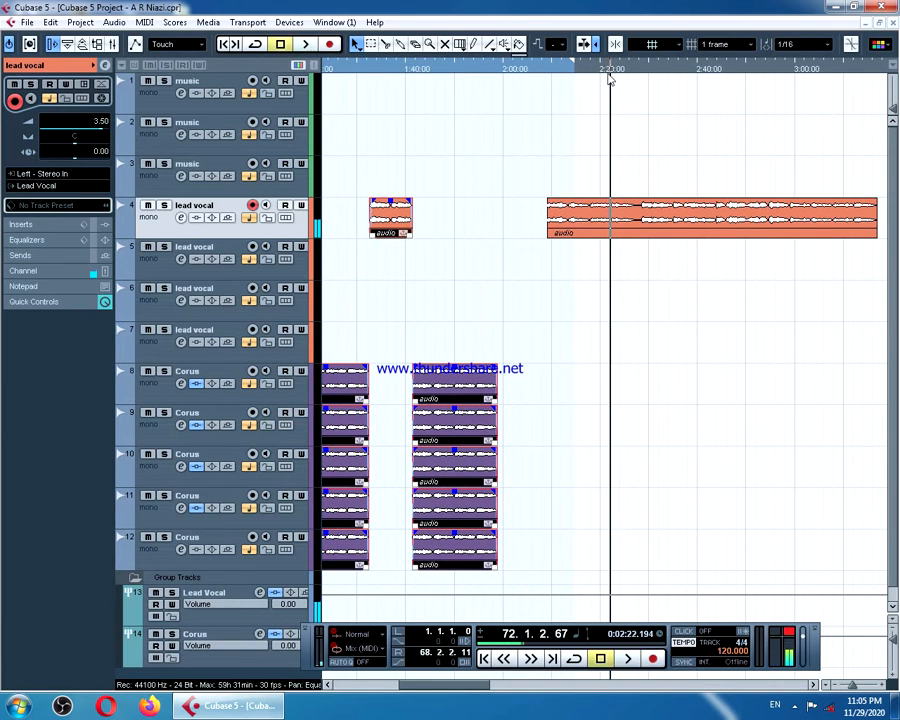
# - Trim the start of the last lead vocal clip and move it near the end of the last Corus section, about 1:58.3
pyautogui.click(550, 234)
pyautogui.moveTo(550, 234); pyautogui.dragTo(516, 234)
pyautogui.click(482, 72)
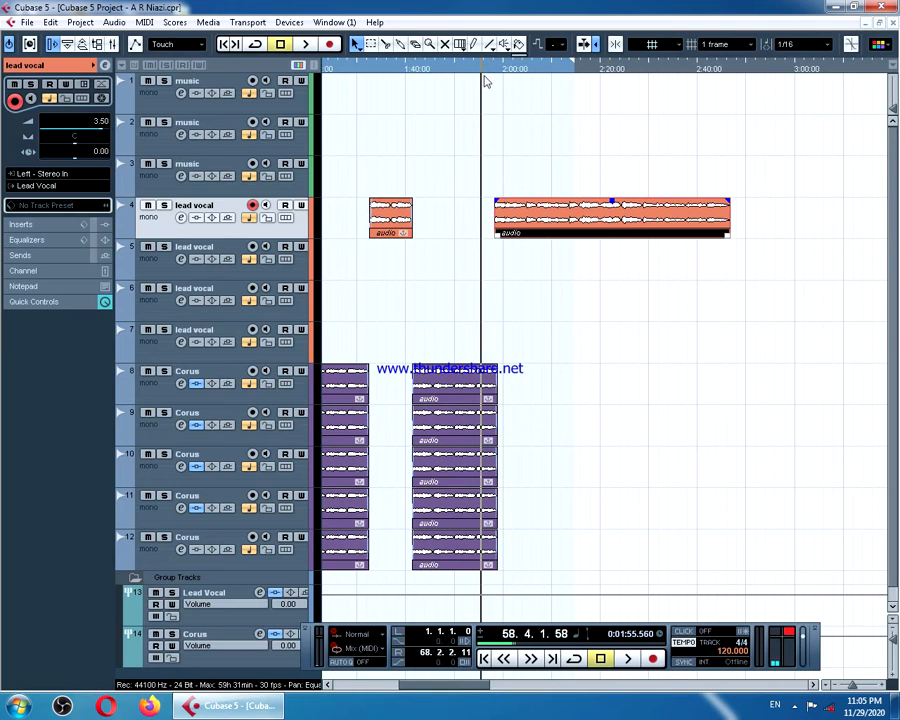
pyautogui.press('h')
pyautogui.press('h')
pyautogui.press('h')
pyautogui.press('h')
pyautogui.press('h')
pyautogui.press('h')
pyautogui.press('h')
pyautogui.press('h')
pyautogui.press('h')
pyautogui.press('h')
pyautogui.press('h')
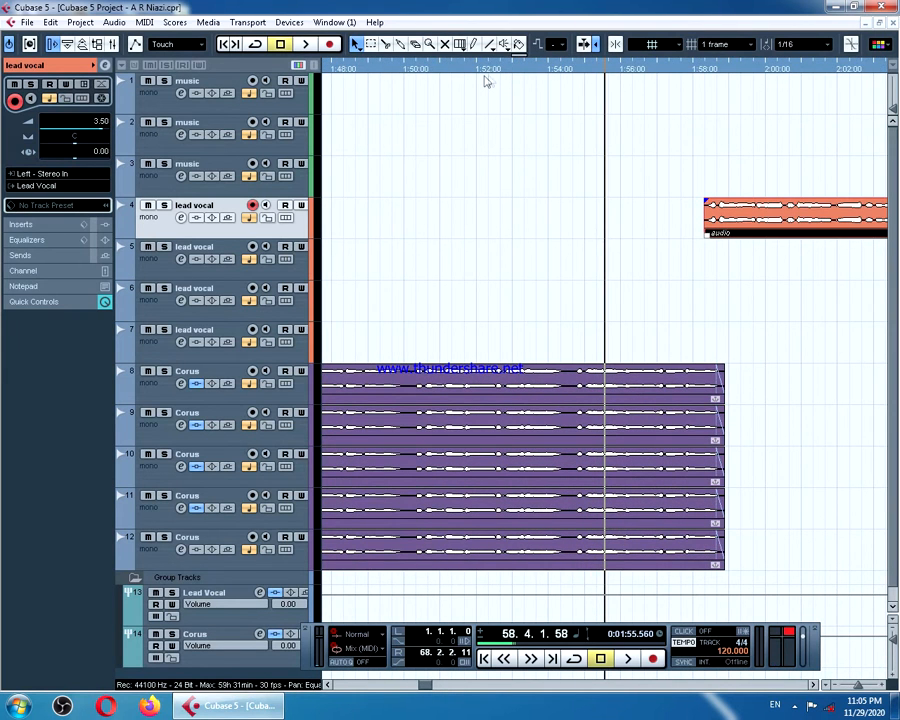
# - Fine-tune the trimmed lead vocal clip to start at the last Corus section's end, about 1:58.8, checking the transition by playback
pyautogui.moveTo(737, 217); pyautogui.dragTo(743, 218)
pyautogui.click(676, 72)
pyautogui.press('space')
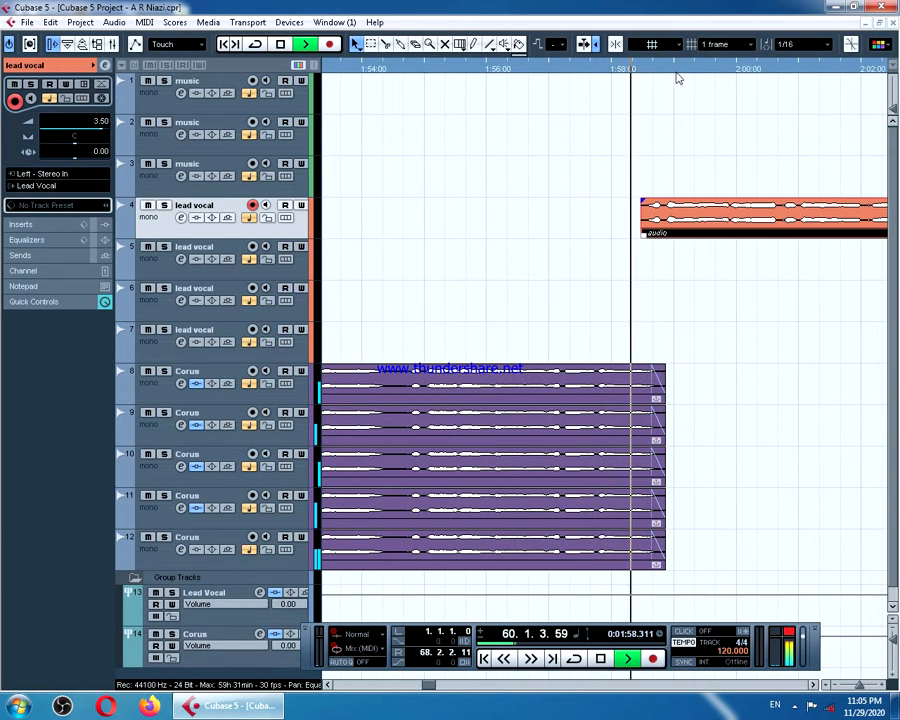
pyautogui.press('space')
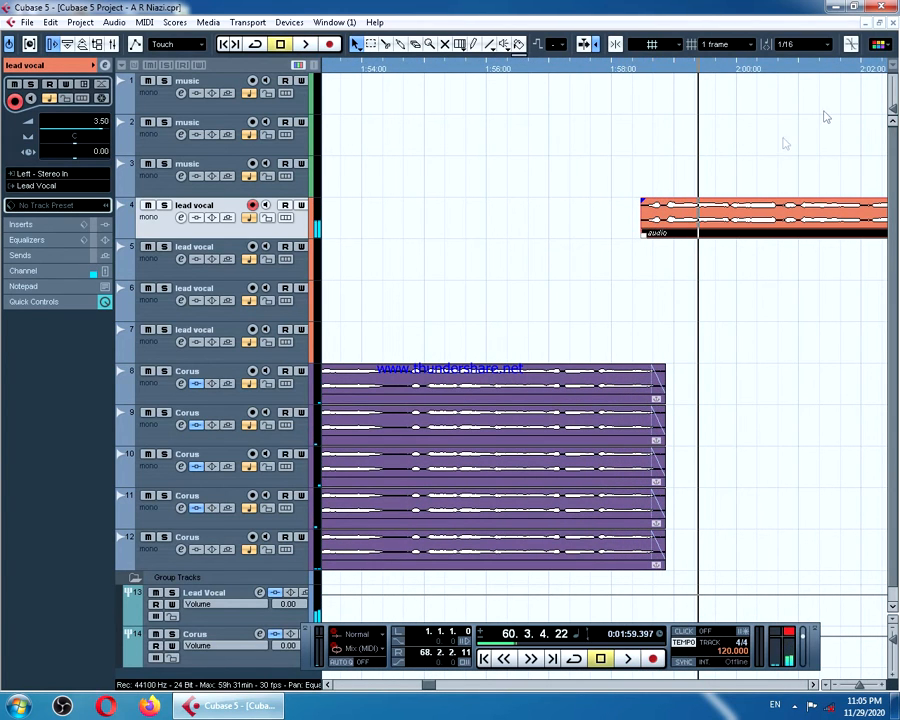
pyautogui.moveTo(656, 208); pyautogui.dragTo(697, 212)
pyautogui.click(564, 72)
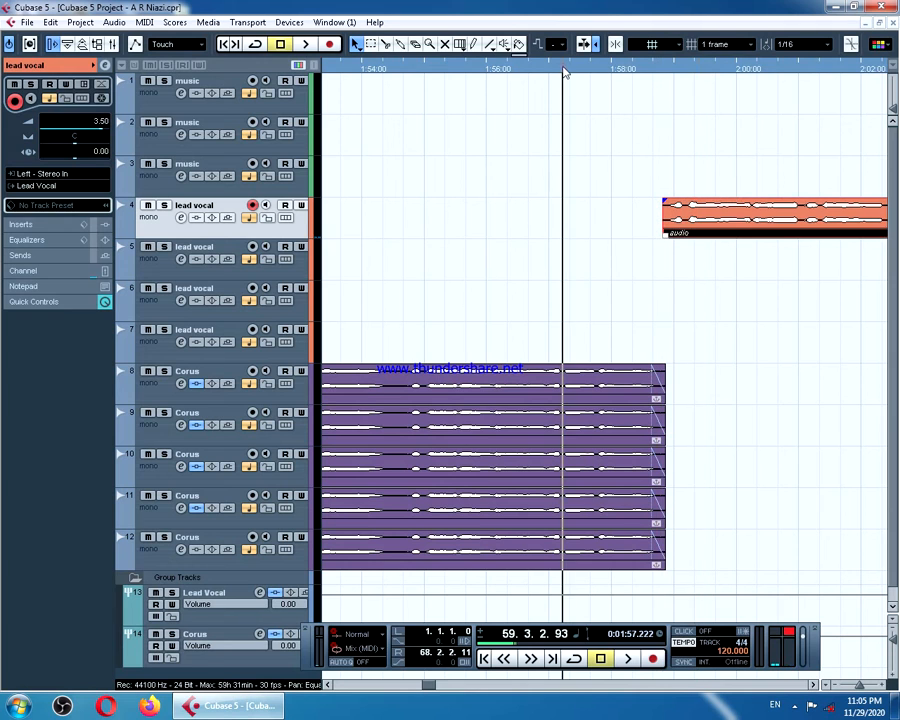
pyautogui.press('space')
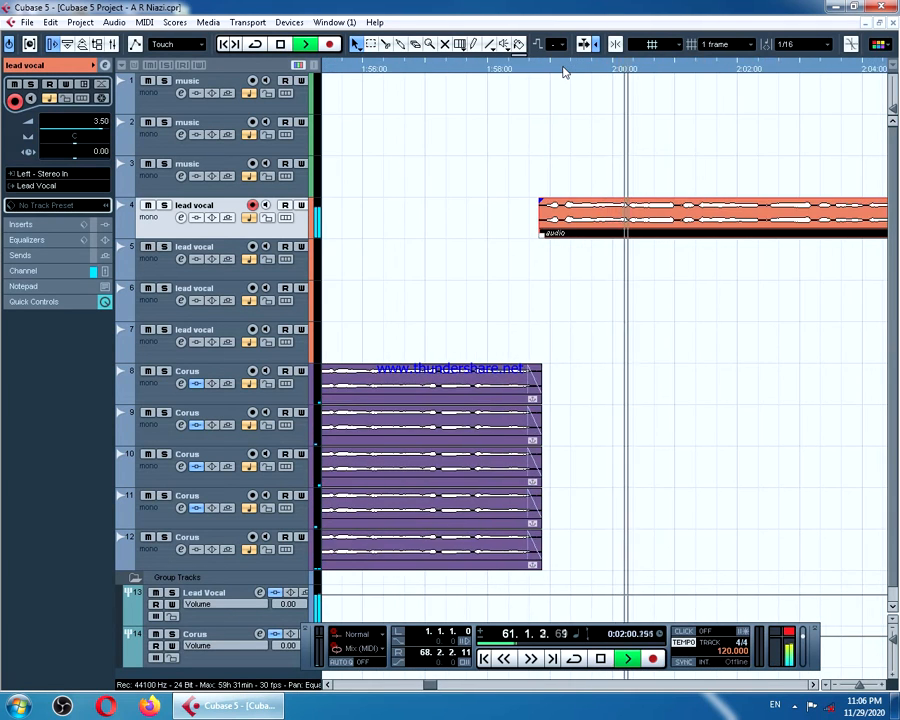
# - Listen to the repositioned lead vocal clip up to about 2:13 and stop playback
pyautogui.moveTo(570, 229); pyautogui.dragTo(572, 227)
pyautogui.press('g')
pyautogui.press('g')
pyautogui.press('g')
pyautogui.press('g')
pyautogui.press('g')
pyautogui.press('g')
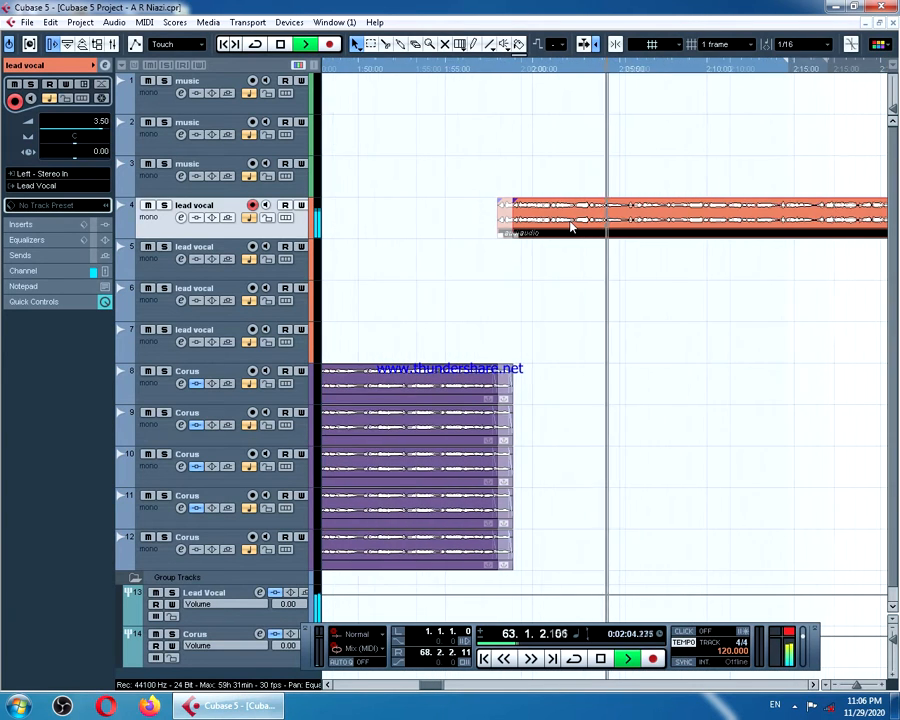
pyautogui.press('h')
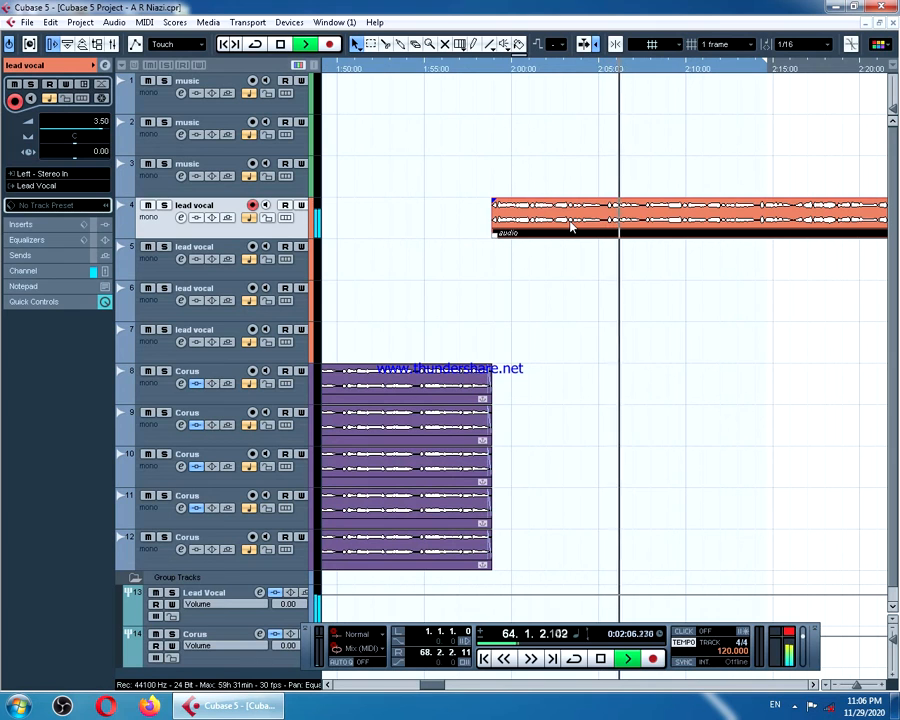
pyautogui.press('g')
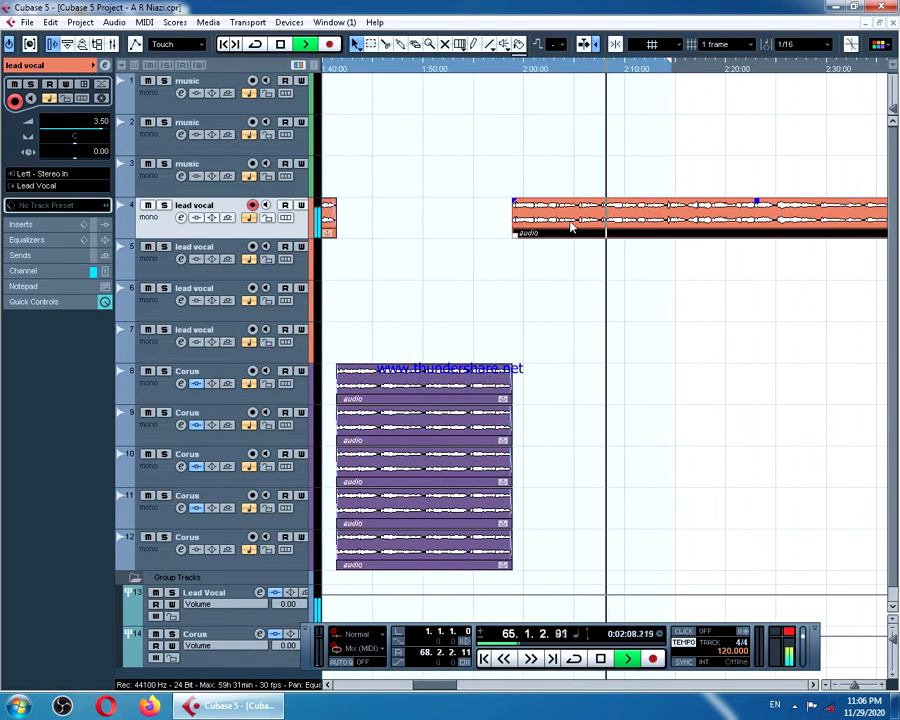
pyautogui.press('g')
pyautogui.press('g')
pyautogui.press('g')
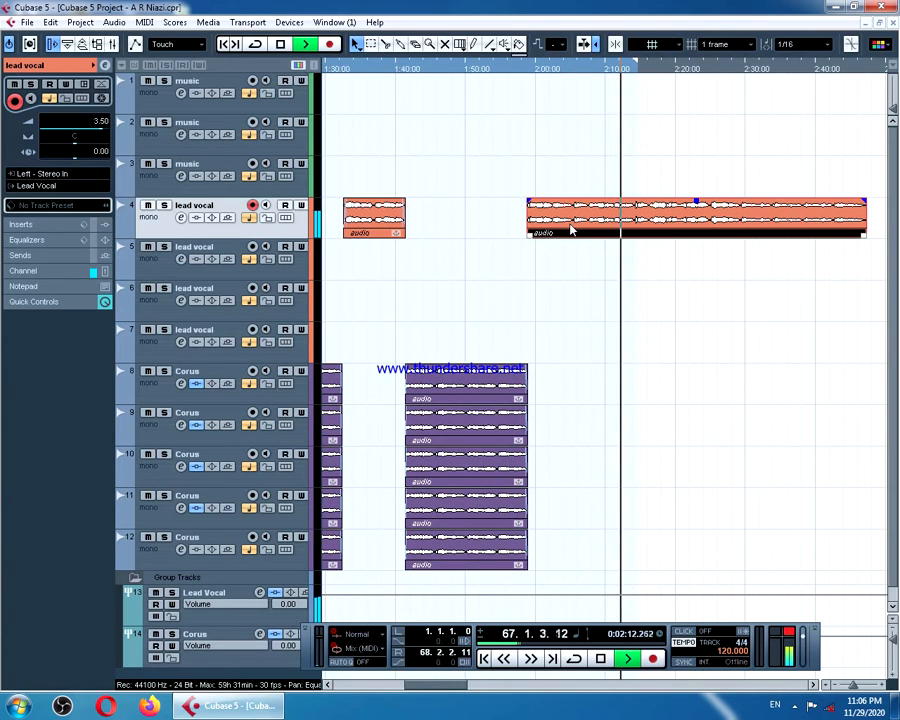
pyautogui.press('space')
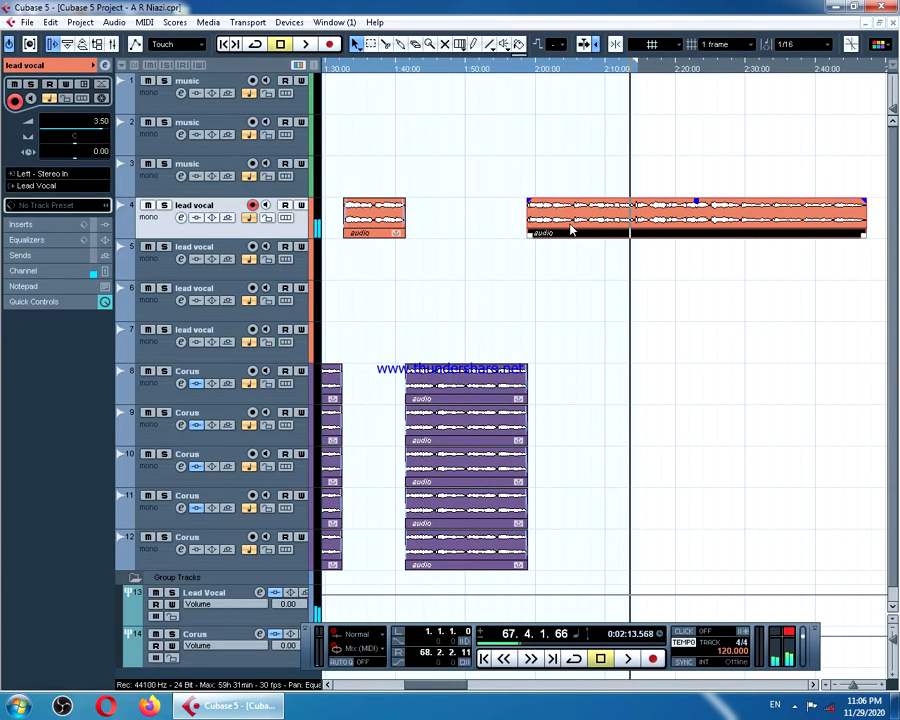
# - Play the lead vocal clip from about 2:22 to its phrase end and trim the clip's end to about 2:29.5
pyautogui.click(693, 69)
pyautogui.press('space')
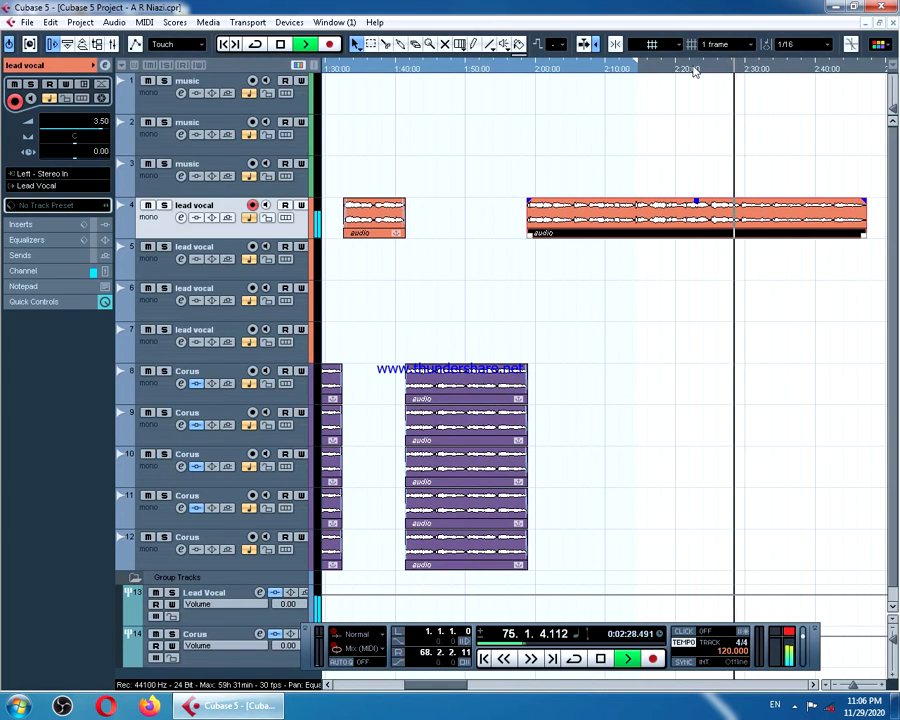
pyautogui.press('space')
pyautogui.moveTo(865, 237); pyautogui.dragTo(742, 237)
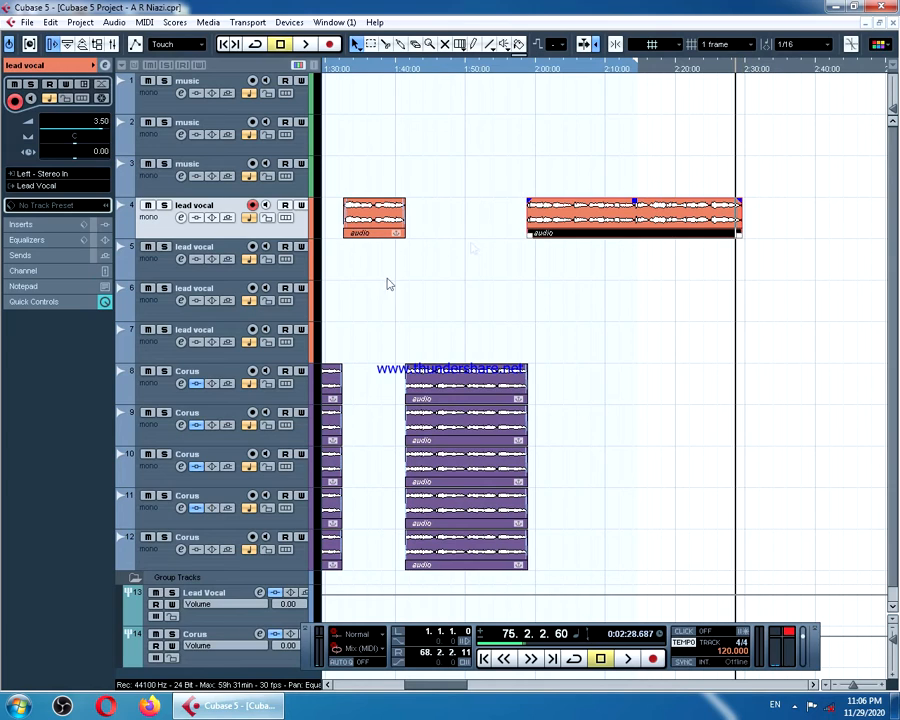
# - Deselect the lead vocal clip and paste the copied Corus and lead vocal clips at about 2:26
pyautogui.click(686, 70)
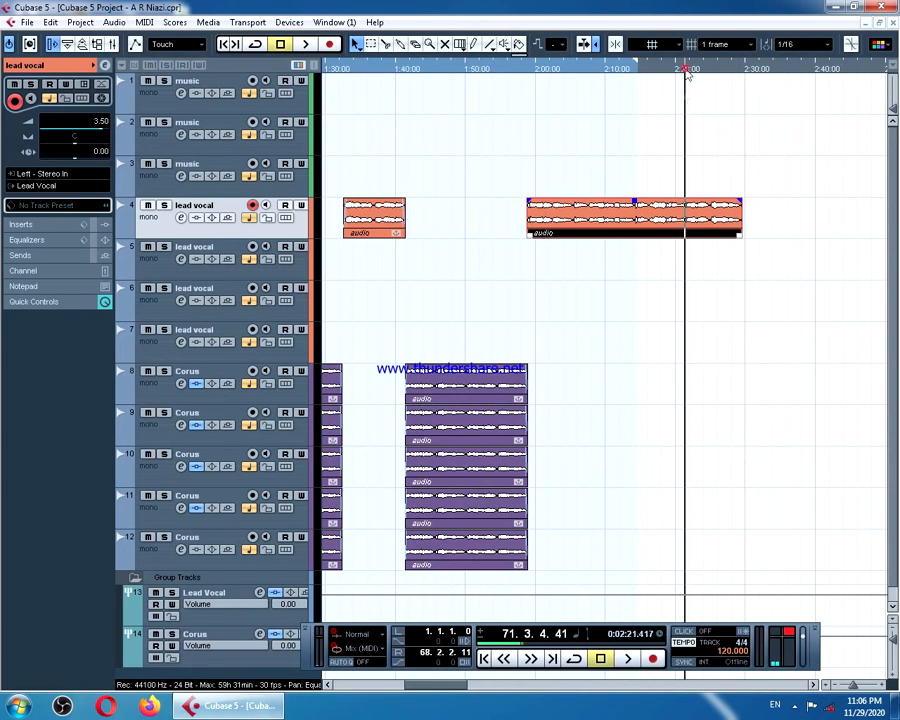
pyautogui.click(522, 268)
pyautogui.click(718, 70)
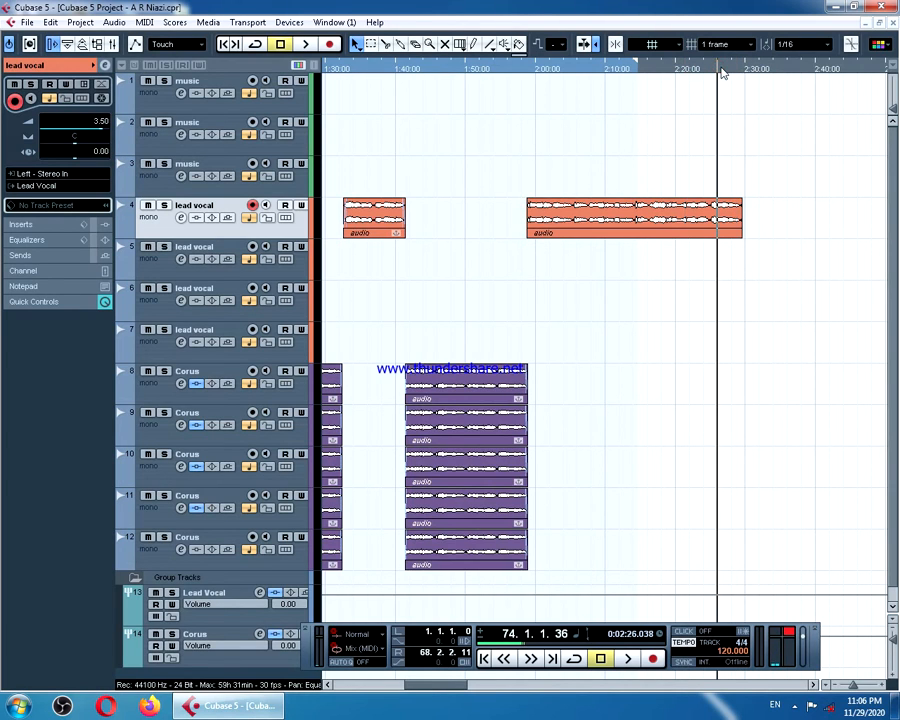
pyautogui.hotkey('ctrl', 'v')
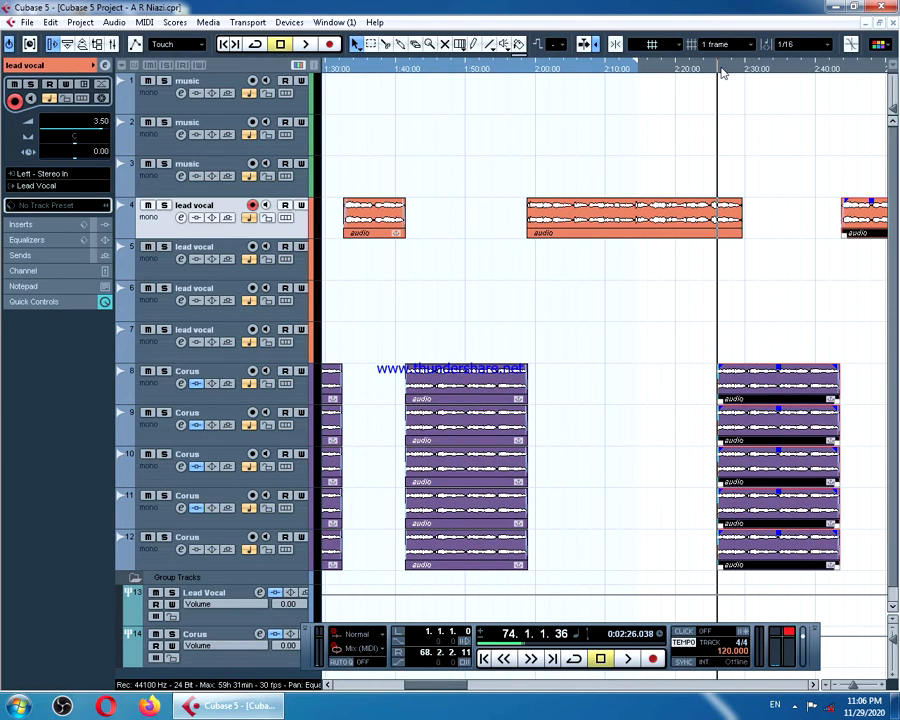
pyautogui.press('h')
pyautogui.press('h')
pyautogui.press('h')
pyautogui.press('h')
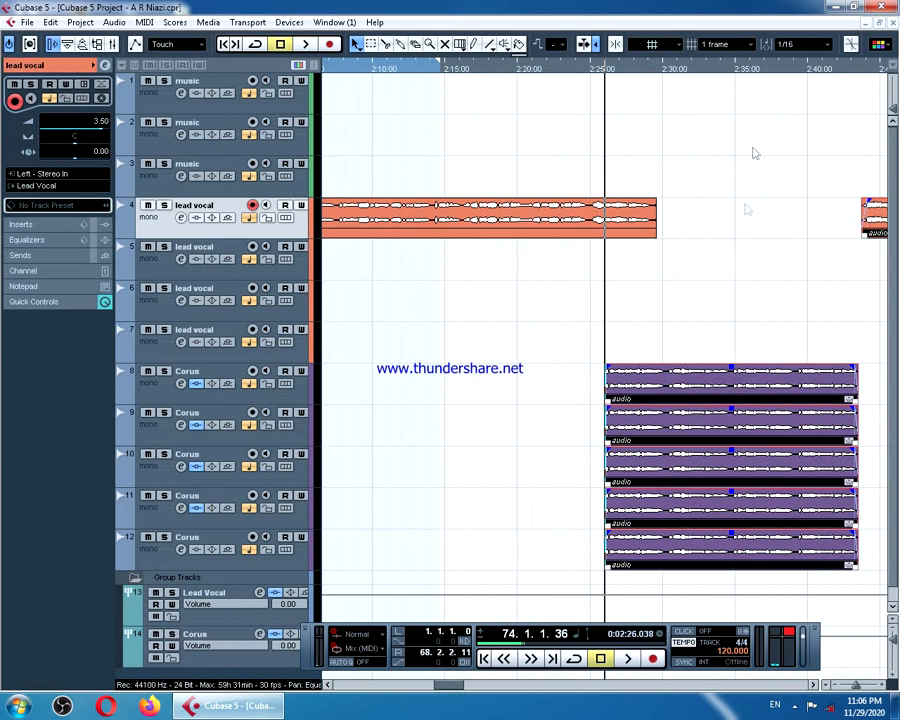
# - Move the newly pasted clips so their first Corus set starts near the lead vocal clip's end, about 2:29.4, and play the transition
pyautogui.moveTo(653, 376); pyautogui.dragTo(699, 376)
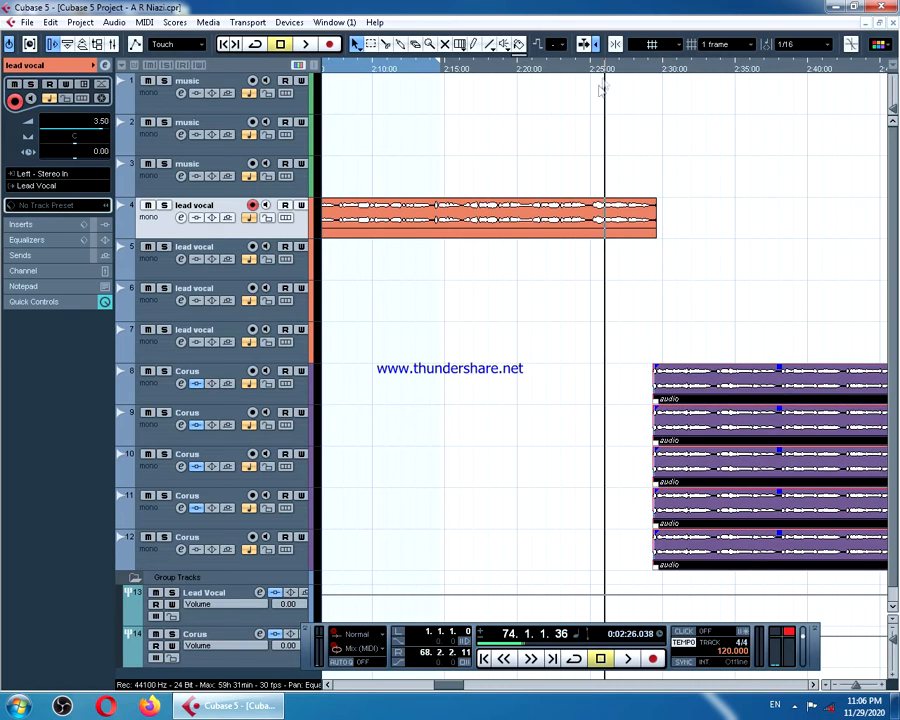
pyautogui.press('space')
pyautogui.press('h')
pyautogui.press('h')
pyautogui.press('h')
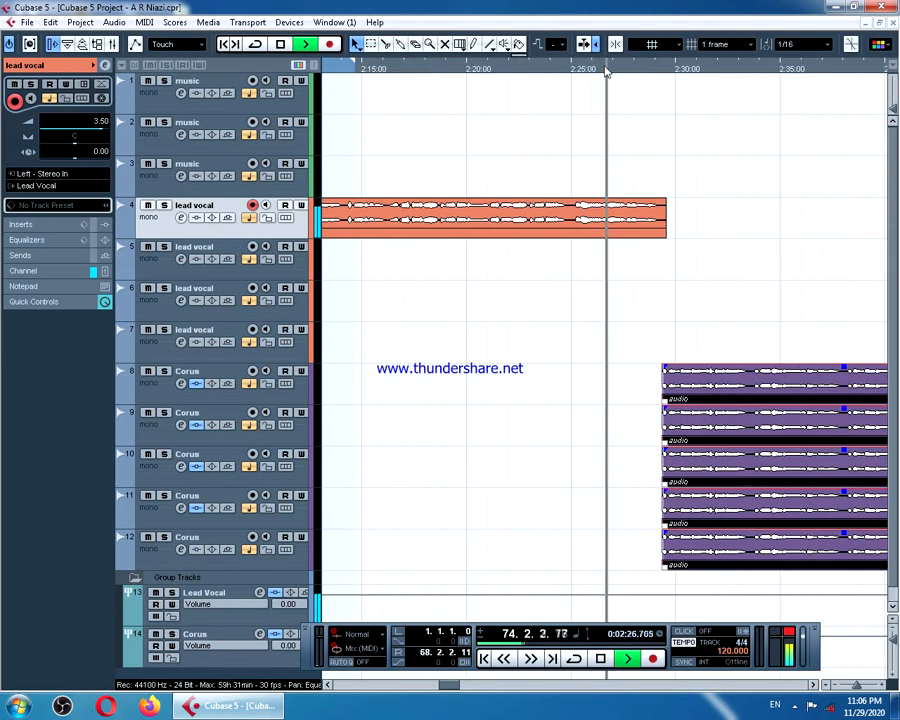
pyautogui.moveTo(741, 385)
pyautogui.mouseDown()
pyautogui.moveTo(755, 387)
pyautogui.moveTo(748, 389)
pyautogui.mouseUp()
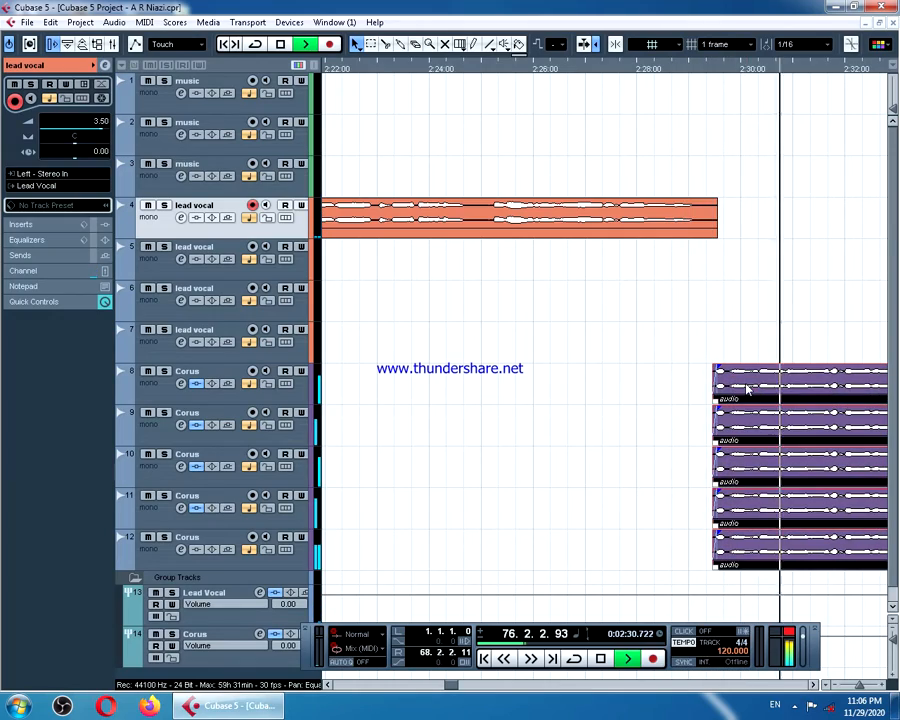
pyautogui.press('g')
pyautogui.press('g')
pyautogui.press('g')
pyautogui.press('g')
pyautogui.press('g')
pyautogui.press('g')
pyautogui.press('g')
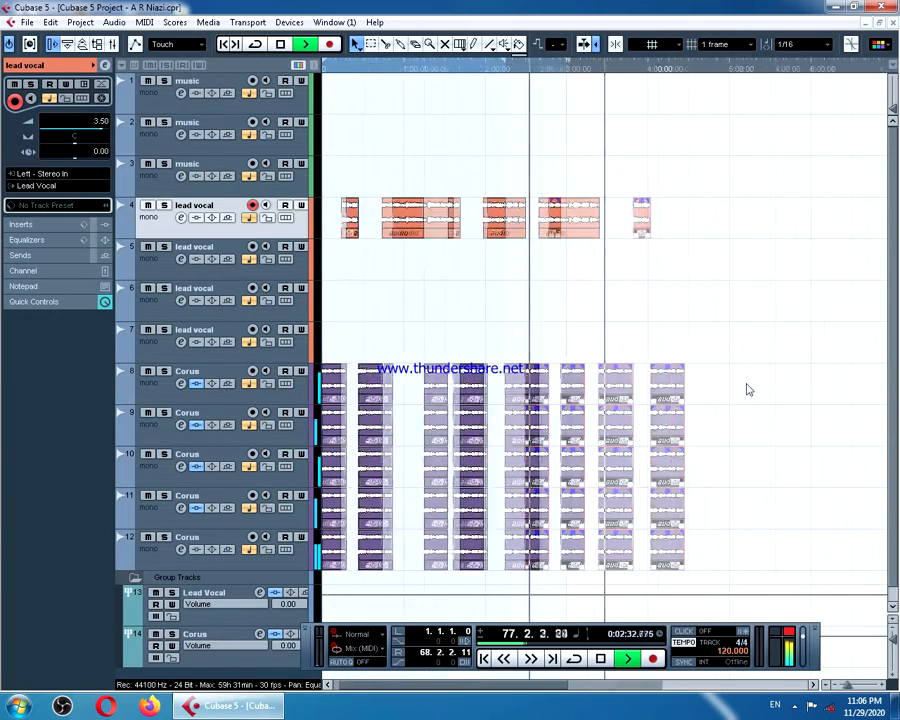
pyautogui.press('space')
pyautogui.press('g')
pyautogui.press('g')
pyautogui.press('g')
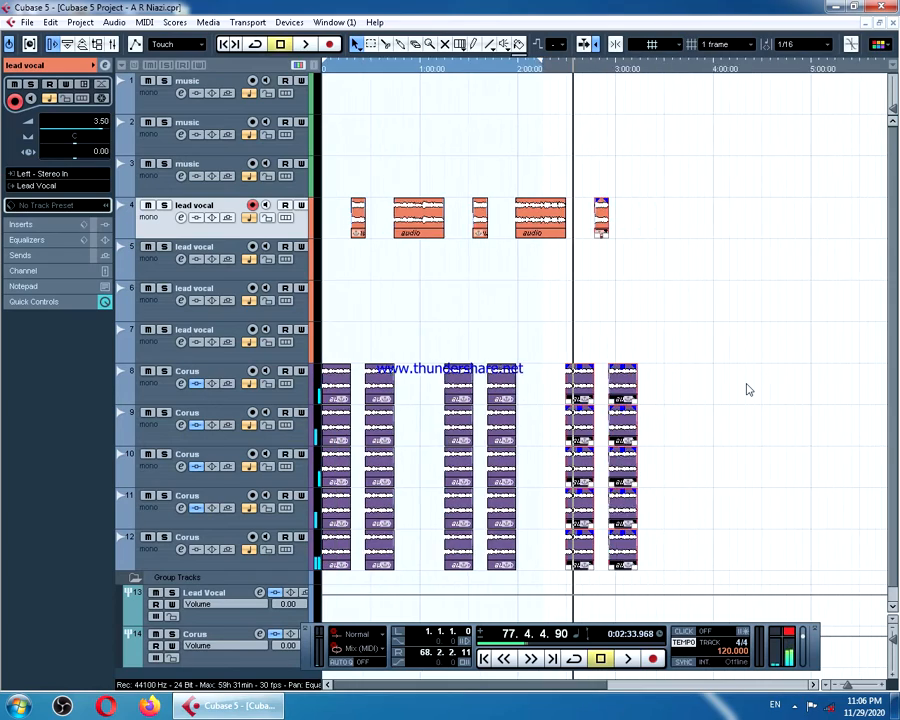
pyautogui.press('h')
pyautogui.press('h')
pyautogui.press('h')
pyautogui.press('h')
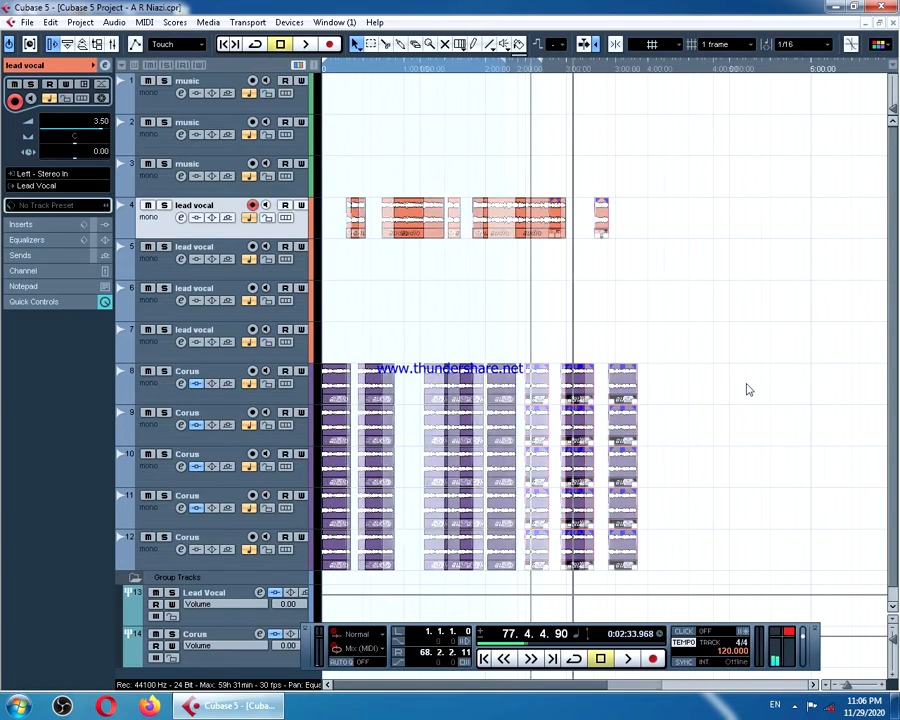
pyautogui.press('g')
pyautogui.press('g')
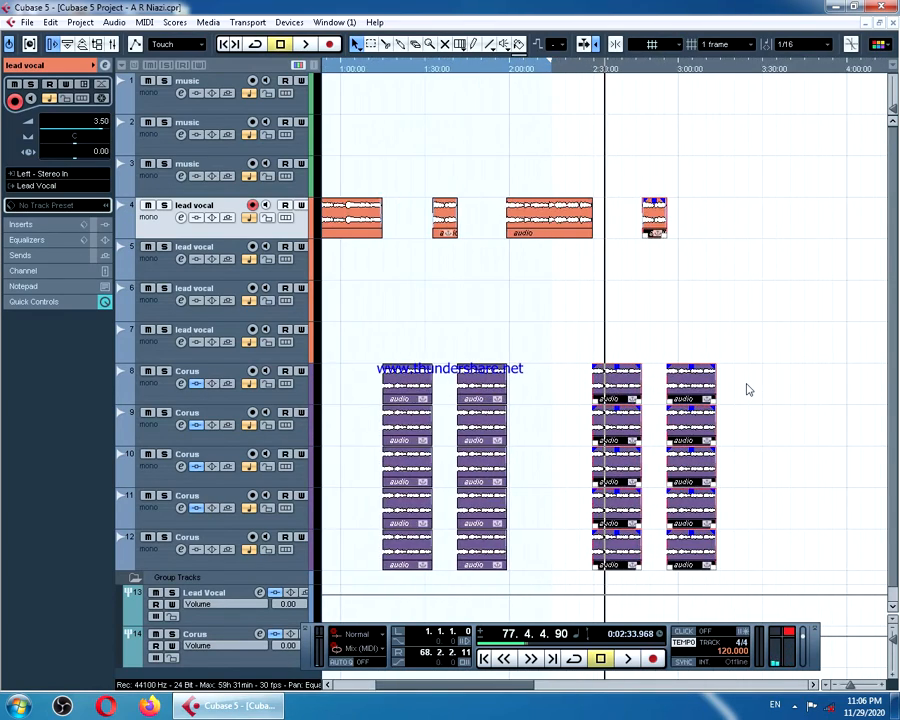
pyautogui.press('h')
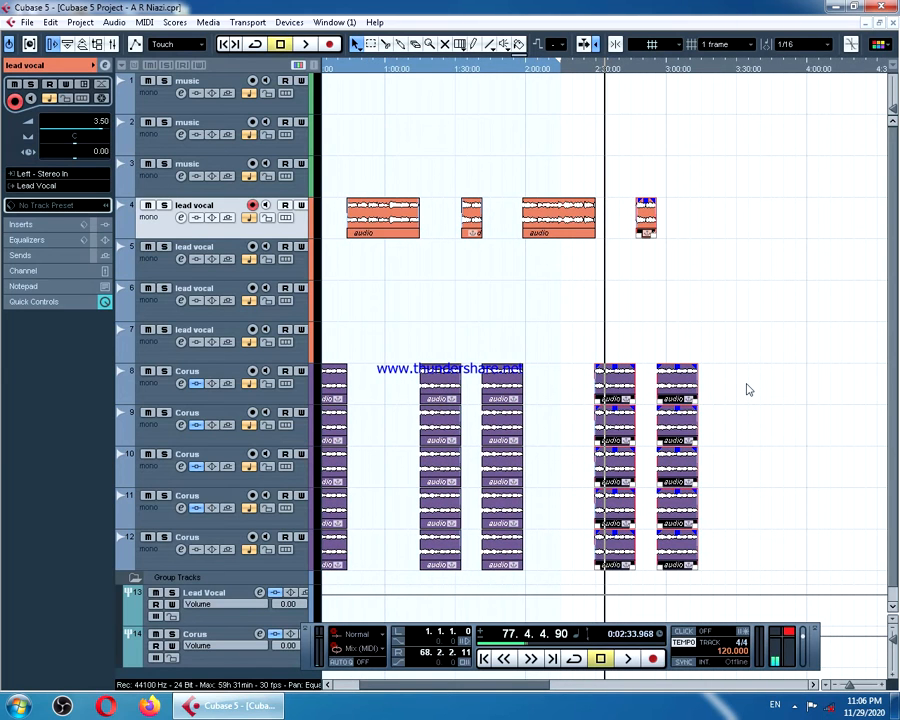
# - Select all clips in the project and set the left and right locators to span the selection
pyautogui.press('g')
pyautogui.press('g')
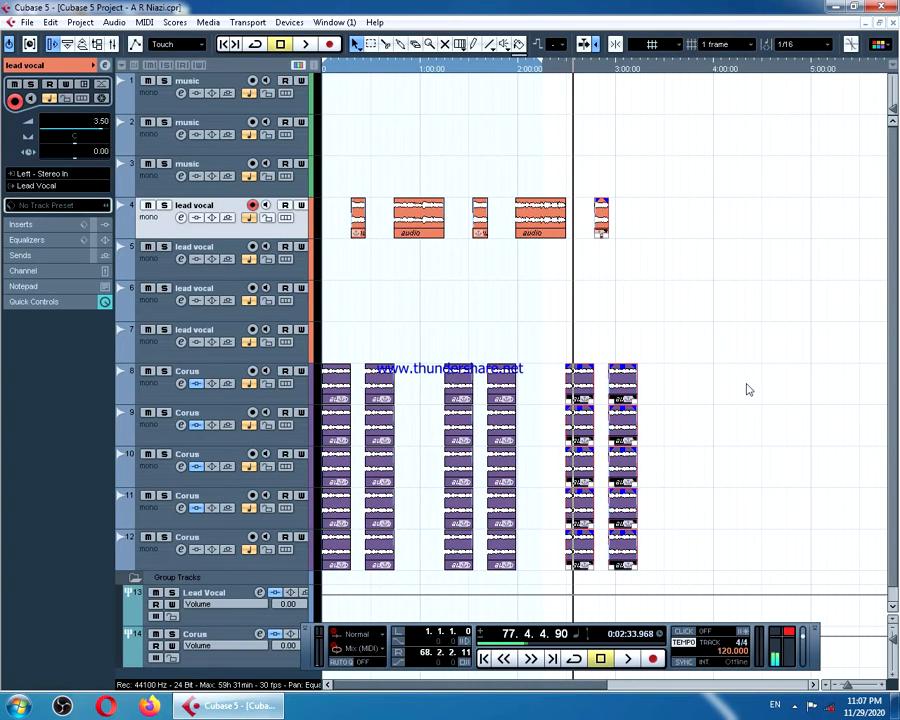
pyautogui.hotkey('ctrl', 'a')
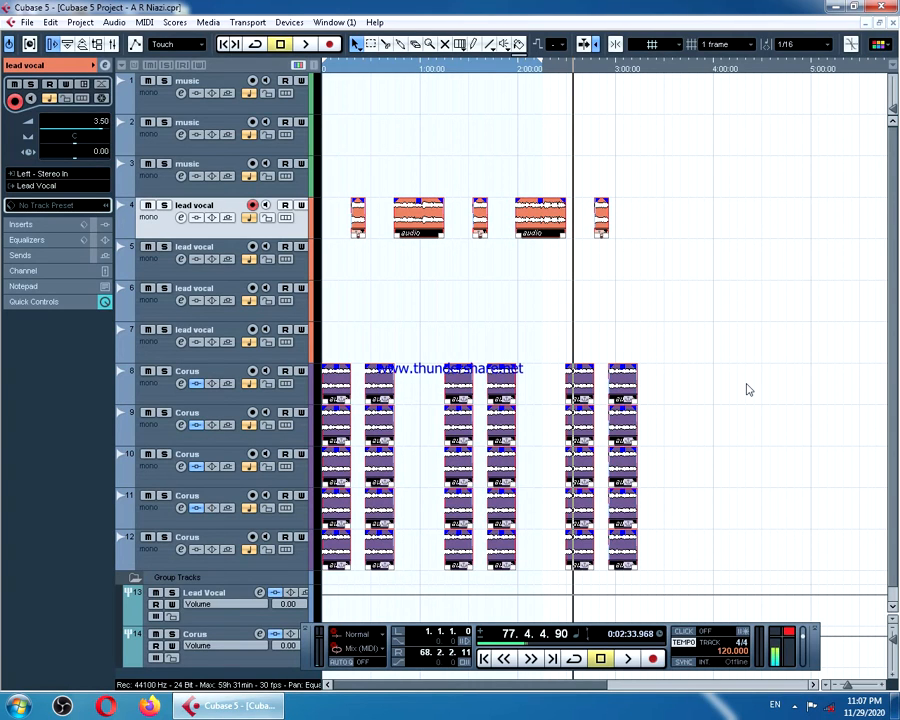
pyautogui.press('p')
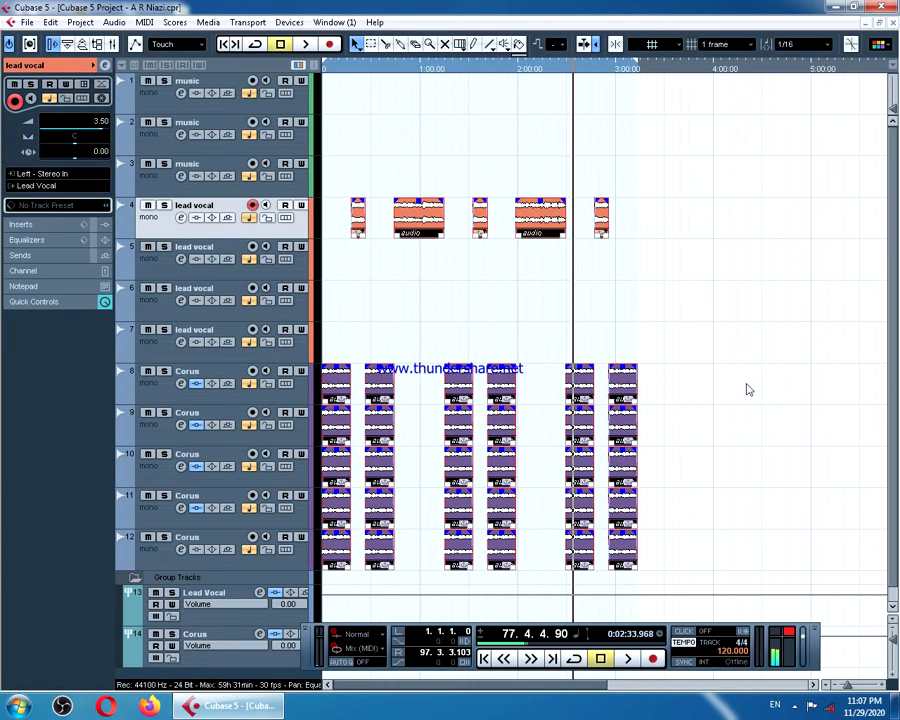
# - Set up an audio mixdown export of the Stereo Out channel as an MPEG 1 Layer 3 File at 320 kBit
pyautogui.press('h')
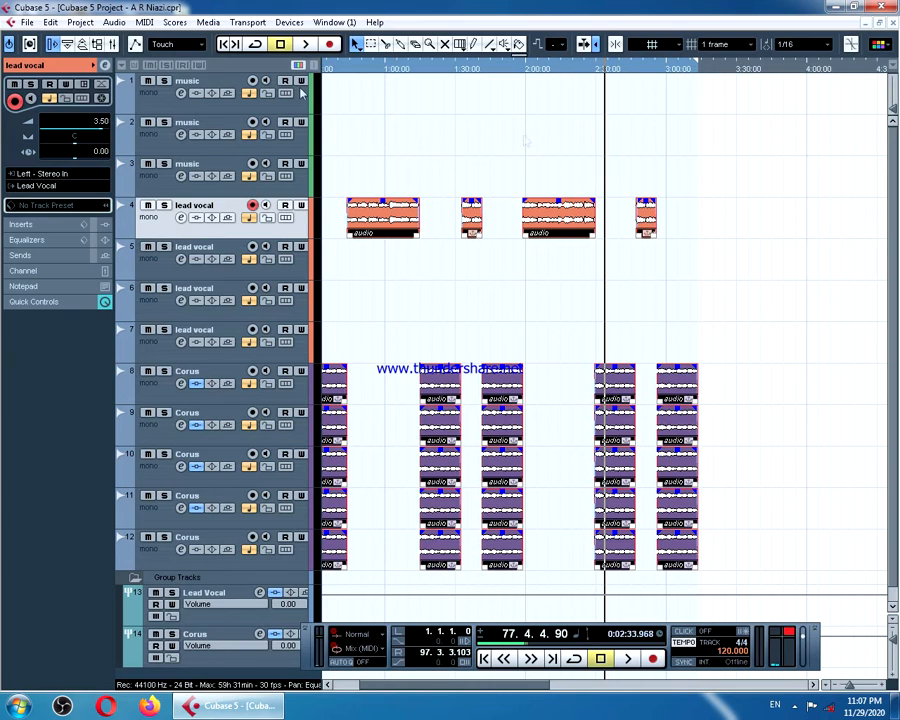
pyautogui.click(27, 22)
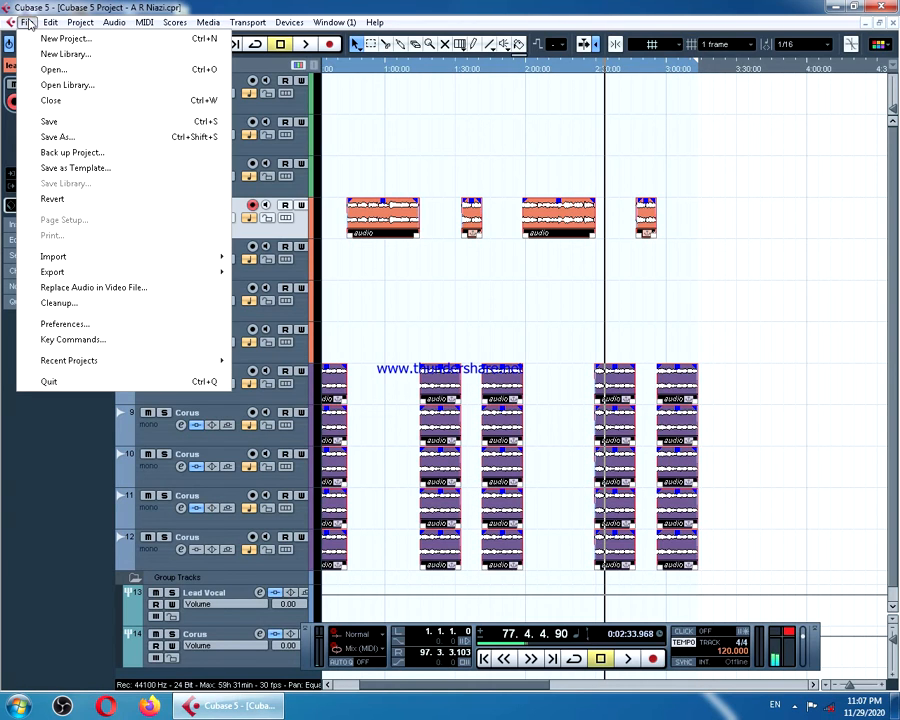
pyautogui.moveTo(60, 260)
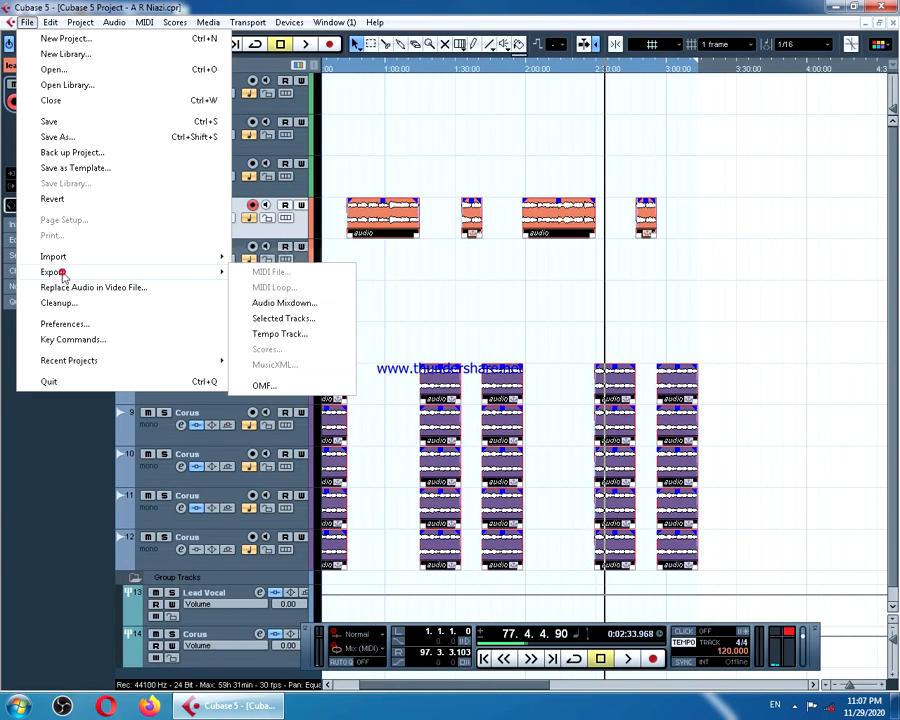
pyautogui.click(282, 304)
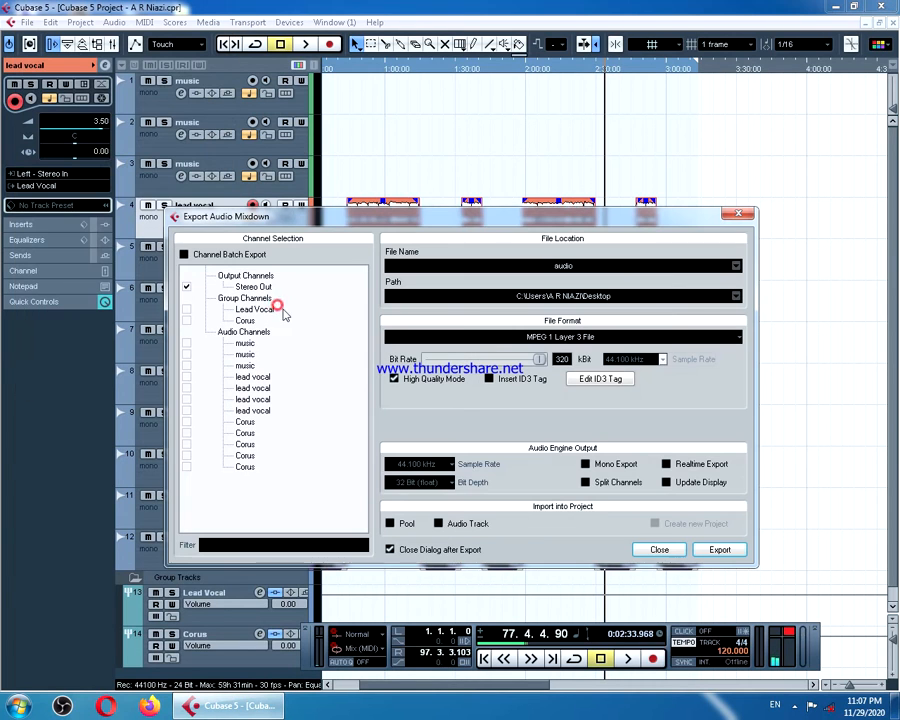
pyautogui.click(555, 338)
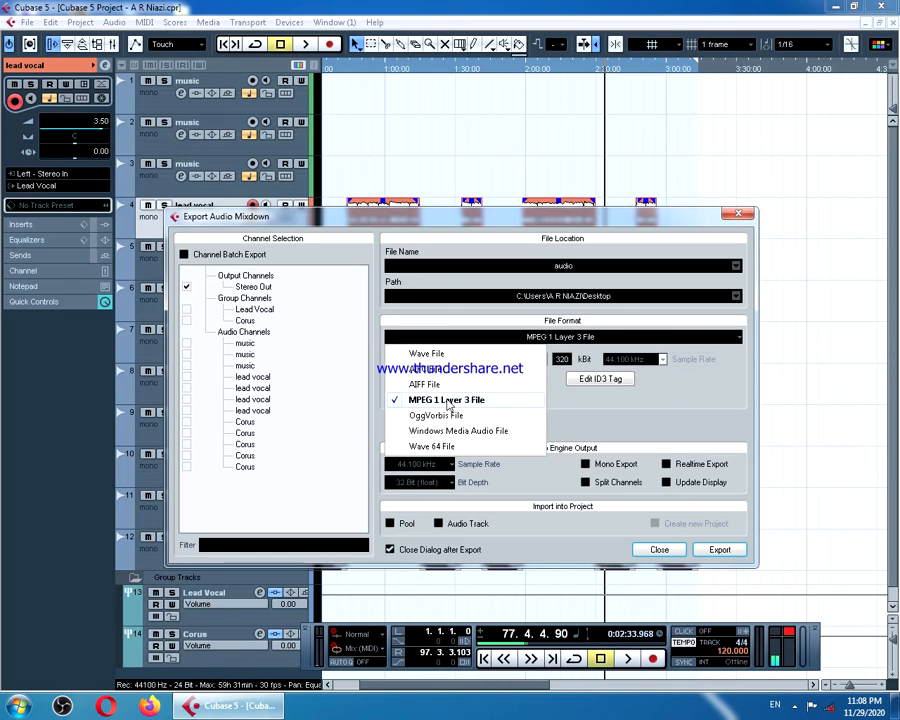
pyautogui.click(448, 403)
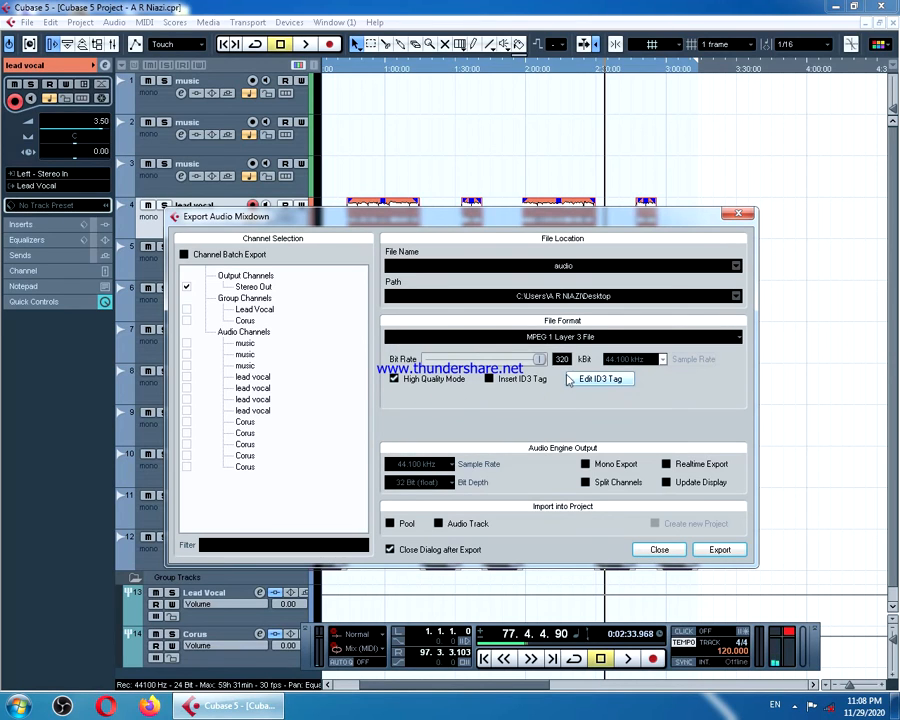
pyautogui.moveTo(536, 360)
pyautogui.mouseDown()
pyautogui.moveTo(426, 363)
pyautogui.moveTo(545, 360)
pyautogui.mouseUp()
# - Set the mixdown's location to the Desktop with the file name "audio final" and export it
pyautogui.click(410, 295)
pyautogui.click(42, 150)
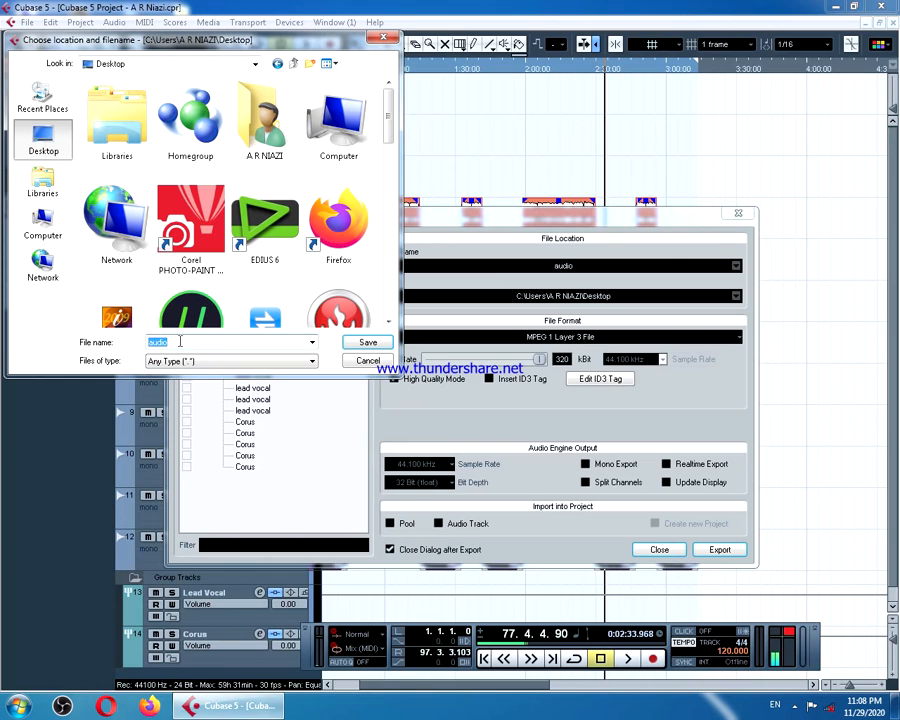
pyautogui.click(187, 343)
pyautogui.write('al')
pyautogui.click(367, 343)
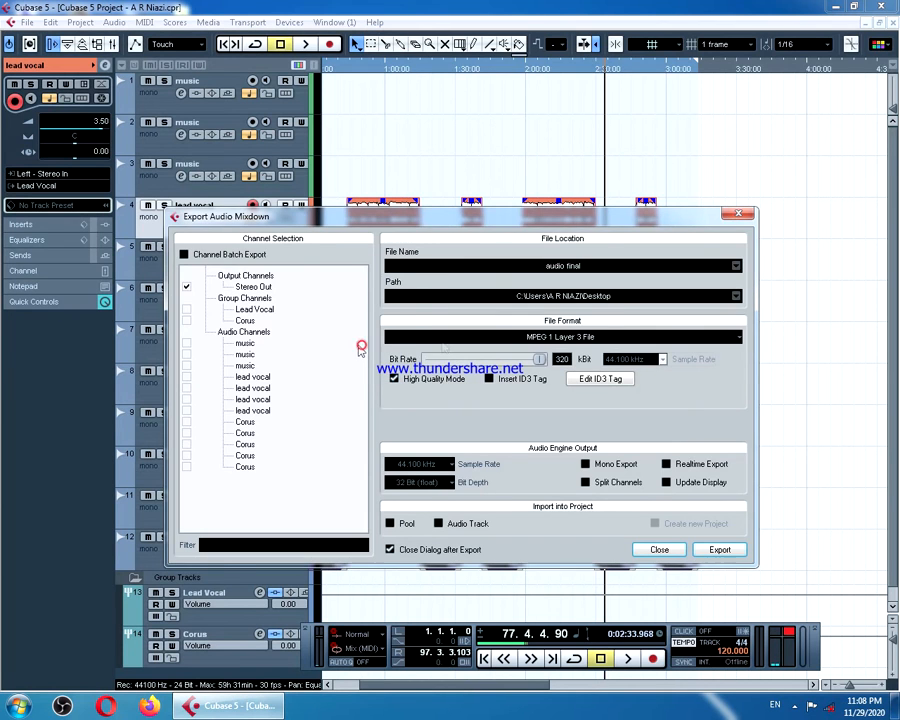
pyautogui.click(719, 549)
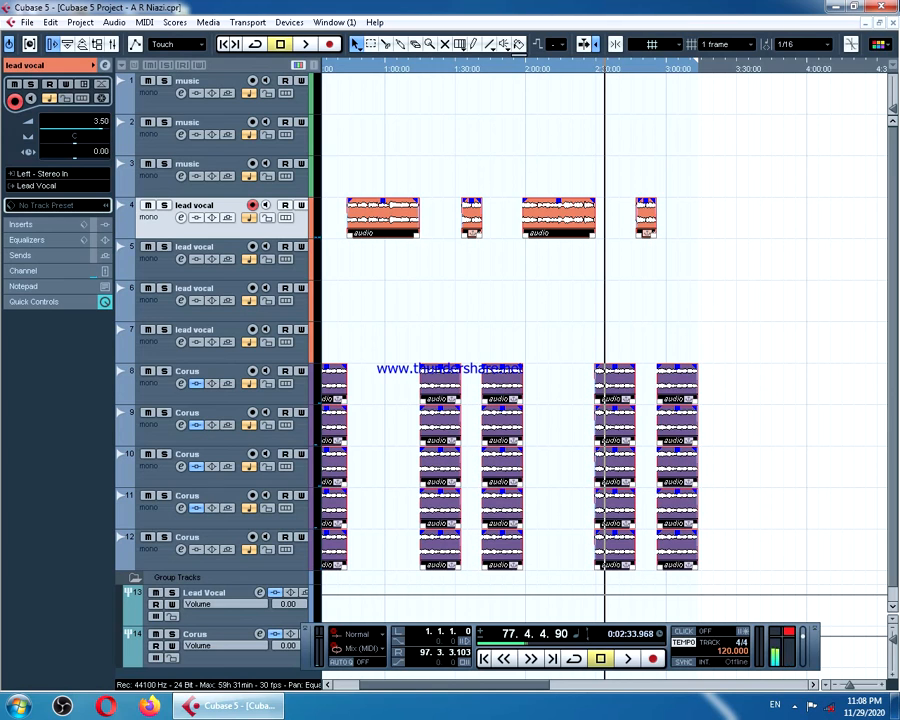
# - Open the exported "audio final" file from the desktop in VLC media player and shrink the player to a small window
pyautogui.click(838, 7)
pyautogui.rightClick(187, 137)
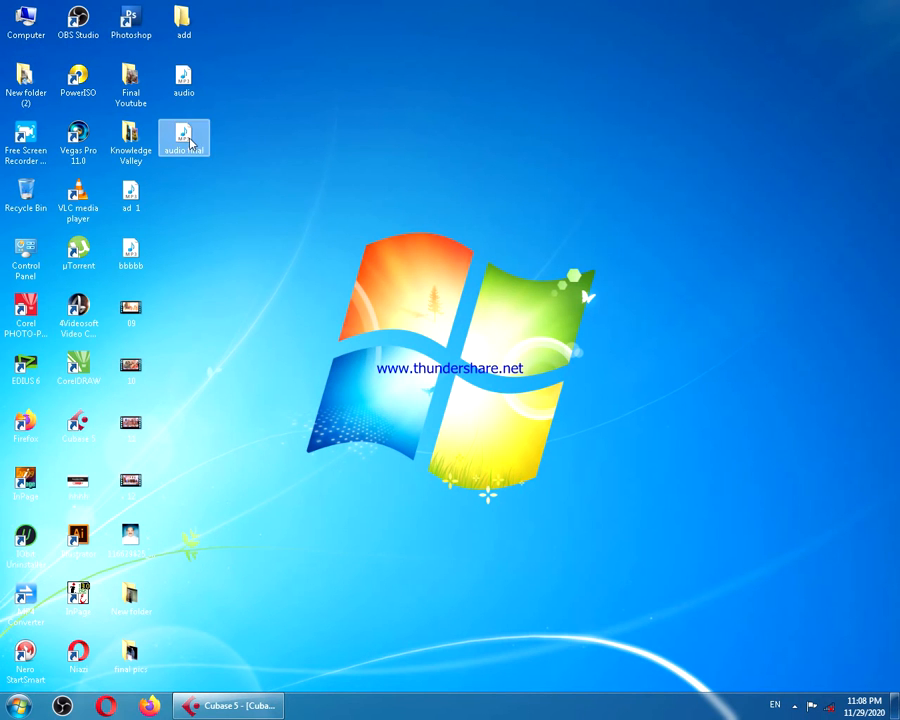
pyautogui.click(243, 194)
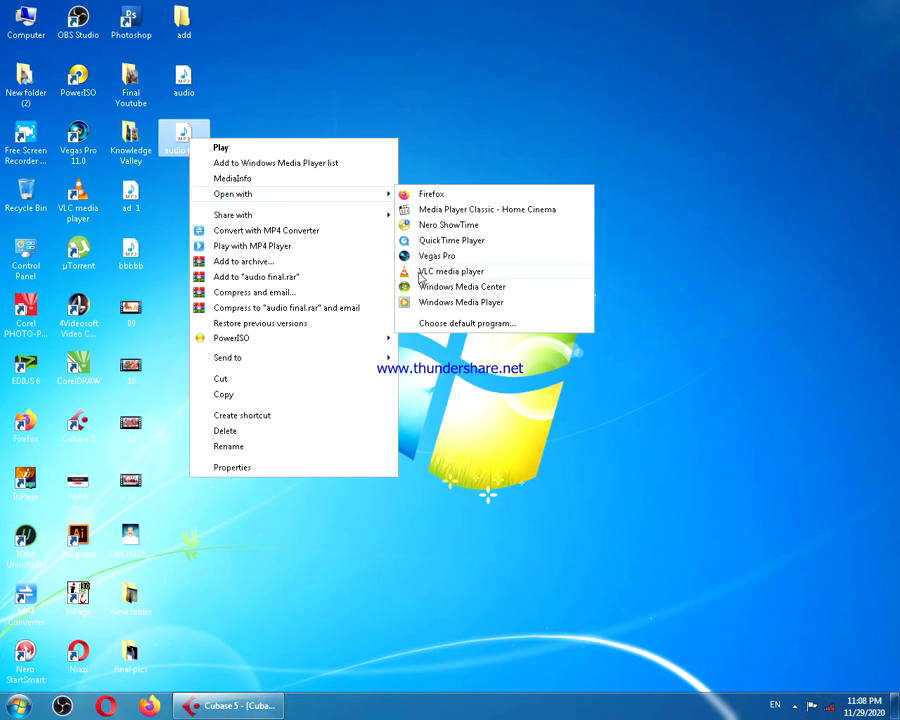
pyautogui.click(405, 271)
pyautogui.moveTo(521, 3); pyautogui.dragTo(475, 242)
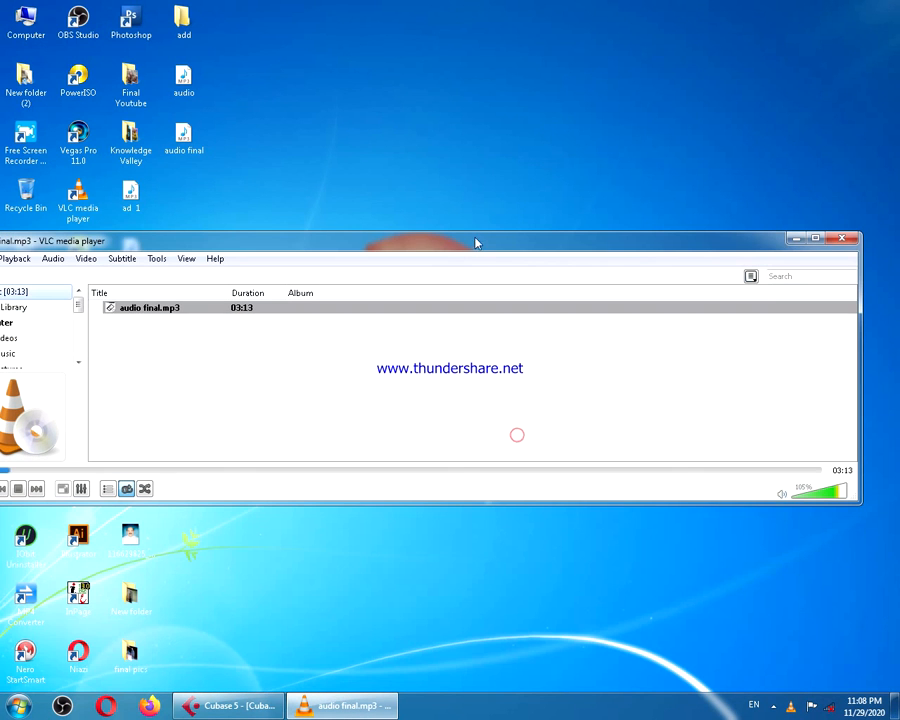
pyautogui.moveTo(860, 406); pyautogui.dragTo(298, 342)
pyautogui.moveTo(184, 243); pyautogui.dragTo(403, 265)
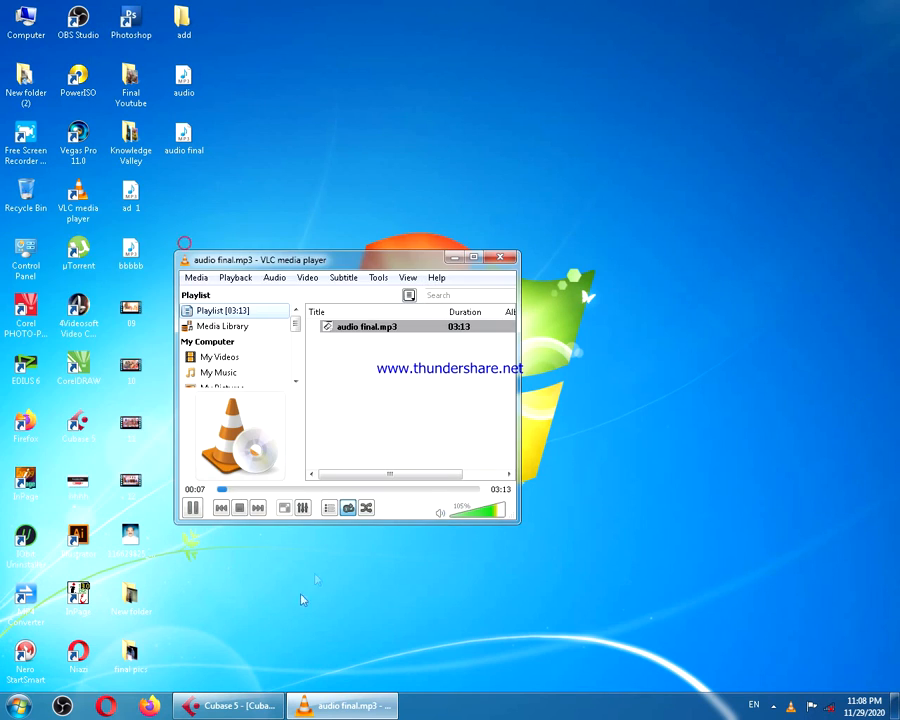
# - Listen to the exported mix with the player in front of the Cubase project, pause it at about 0:28 and close the player
pyautogui.click(230, 706)
pyautogui.click(343, 706)
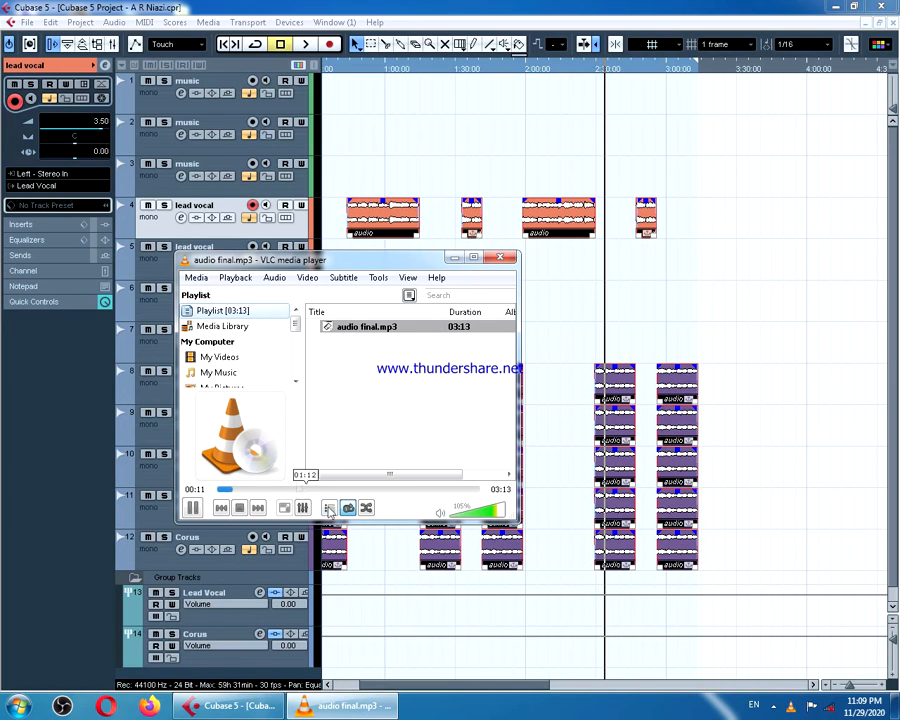
pyautogui.click(409, 295)
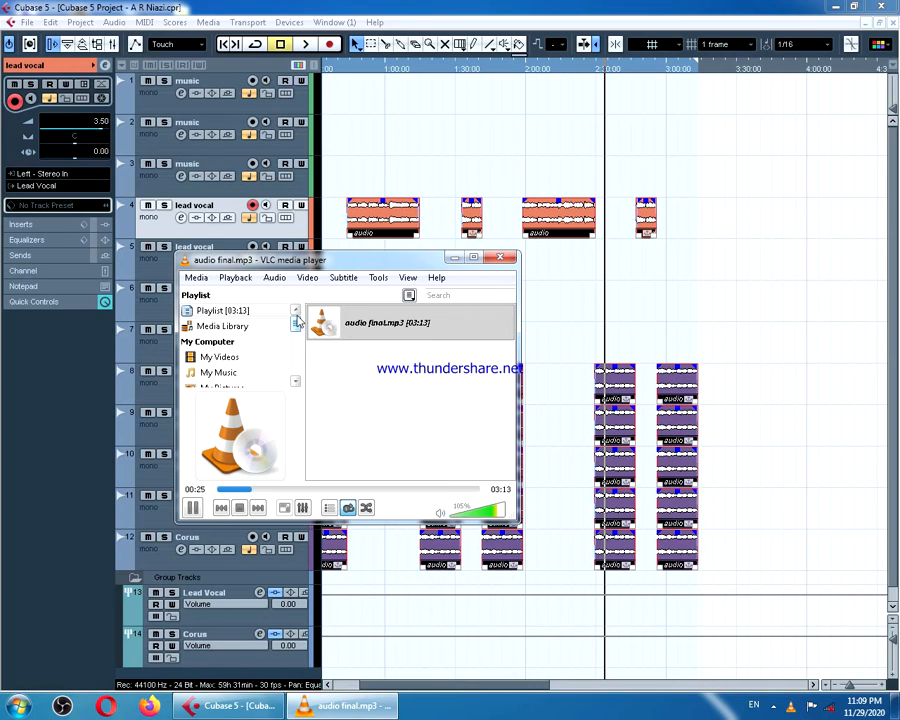
pyautogui.click(194, 509)
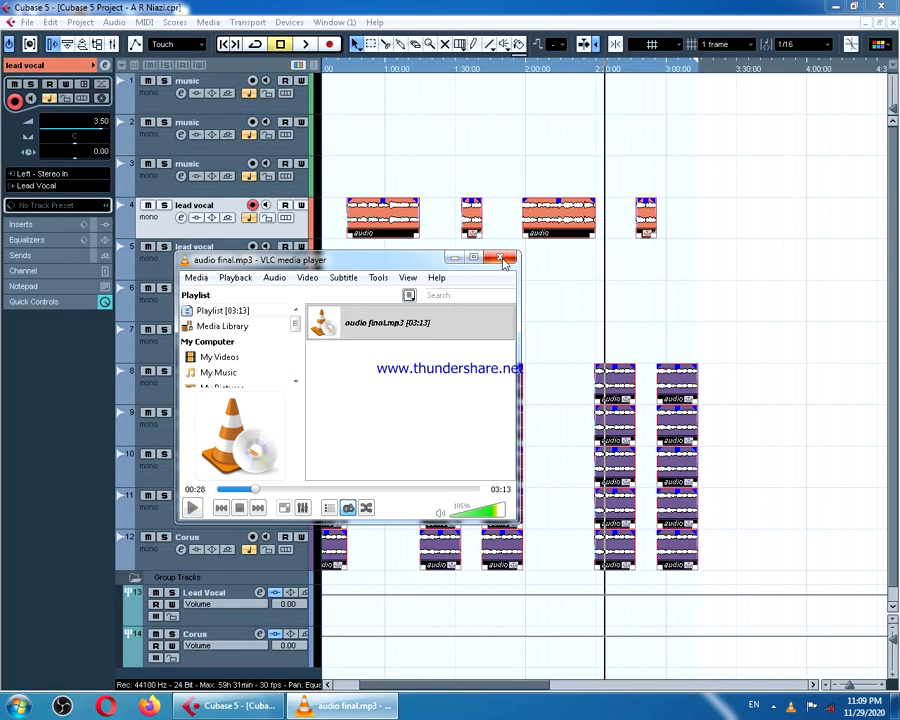
pyautogui.click(501, 258)
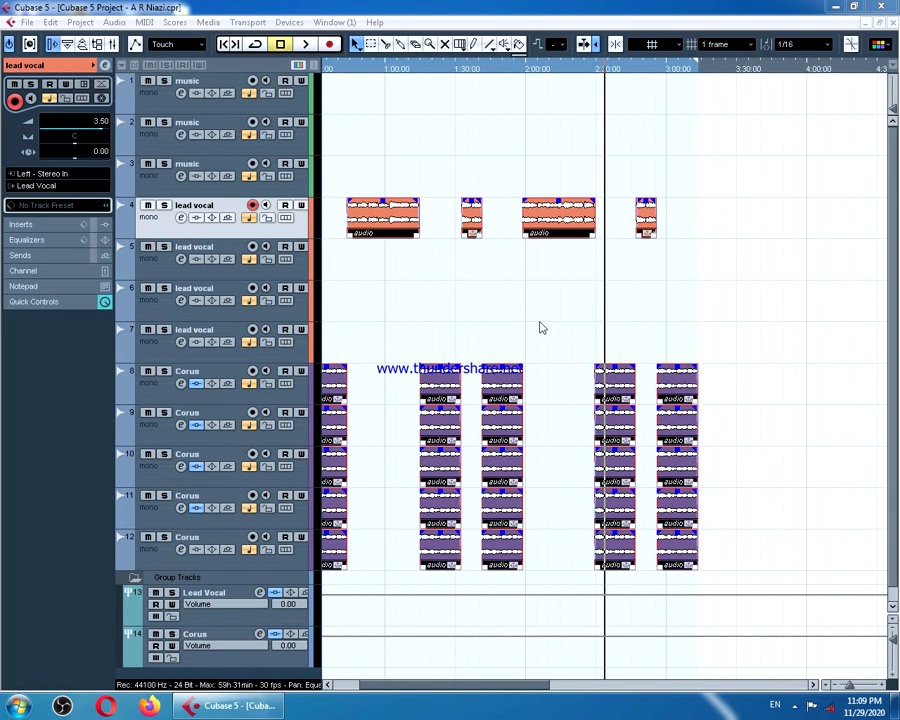